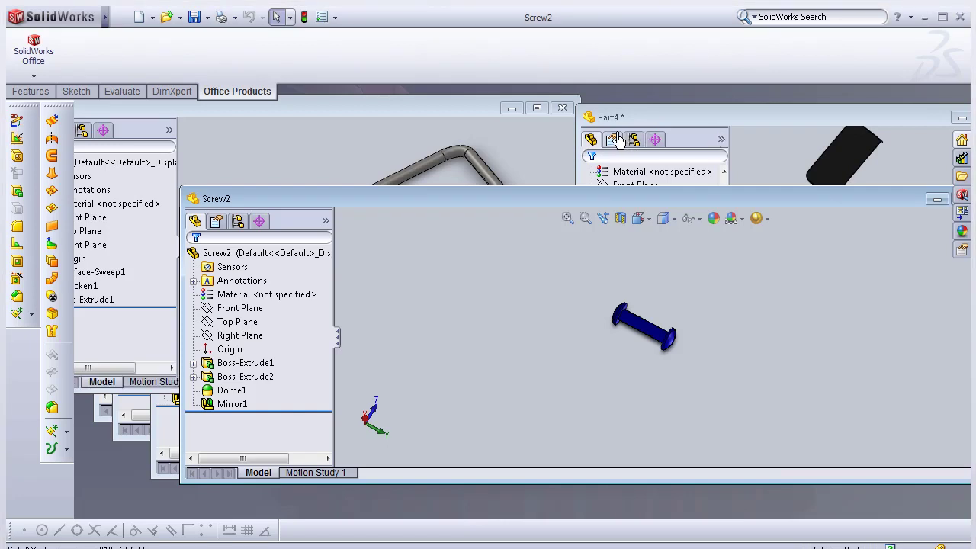
# Create a new assembly document, Assem1, with Part1 previewed for placement.
pyautogui.click(152, 21)
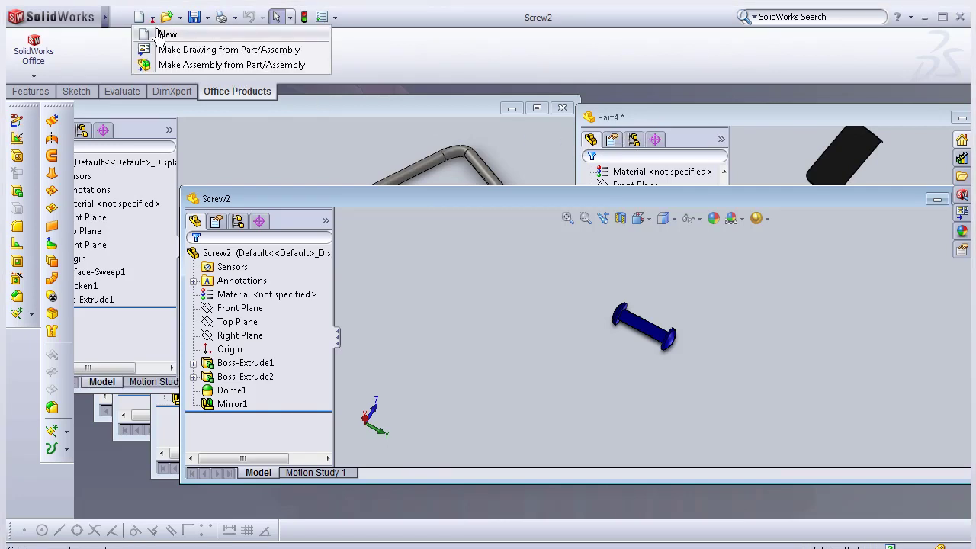
pyautogui.click(157, 31)
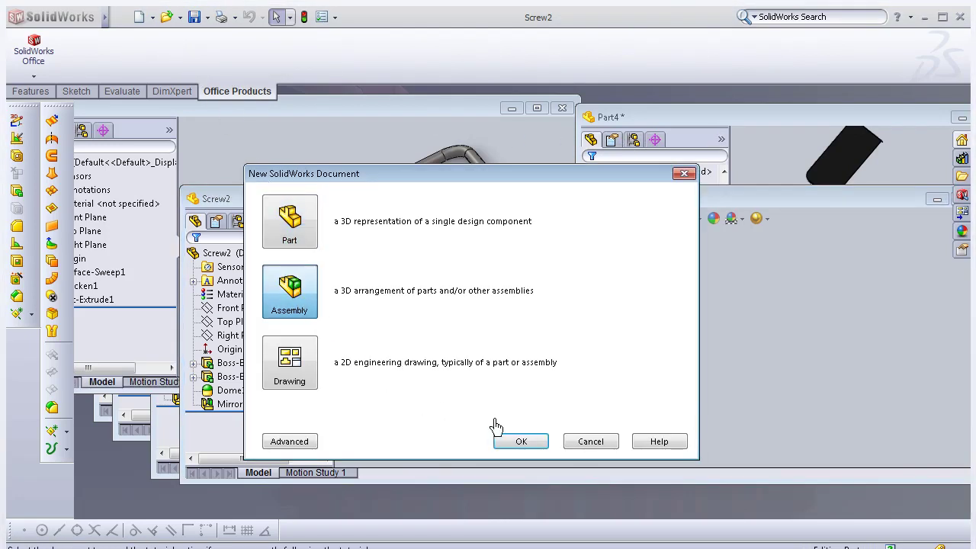
pyautogui.click(531, 440)
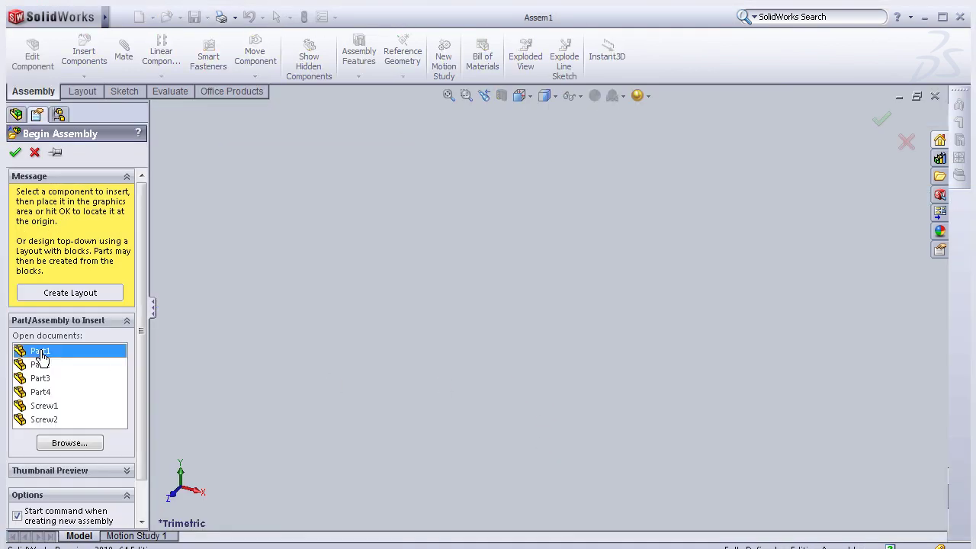
# Place Part1 at the assembly origin and insert the larger Part2 frame beside it.
pyautogui.click(522, 333)
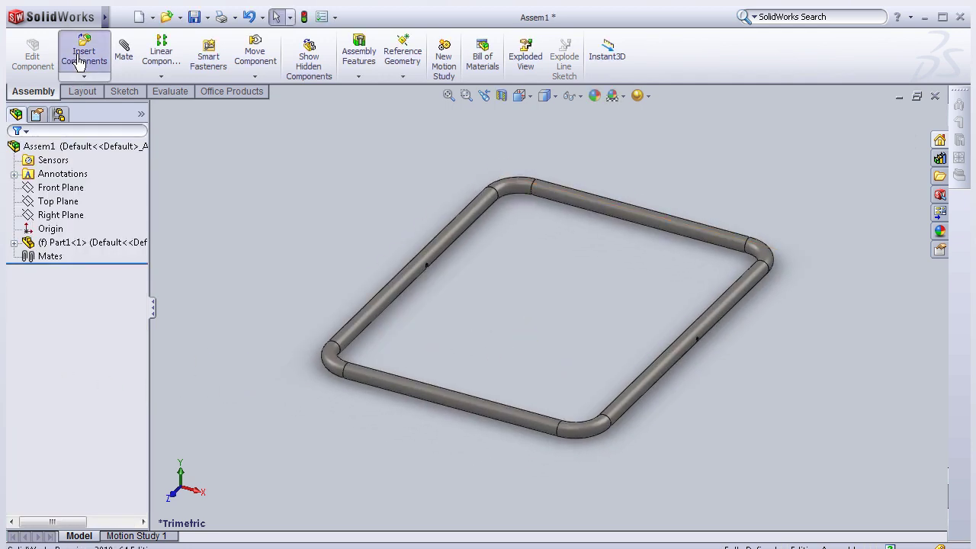
pyautogui.click(79, 61)
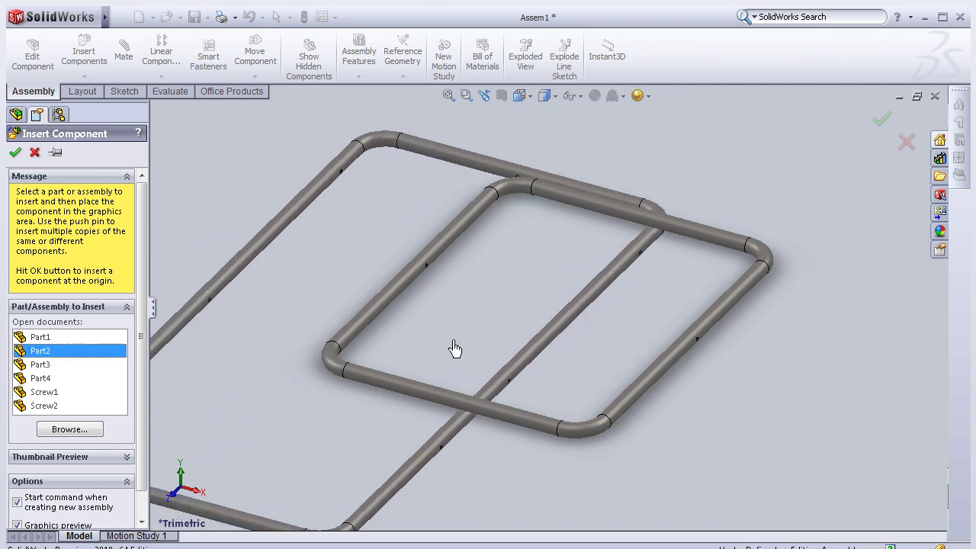
pyautogui.click(511, 305)
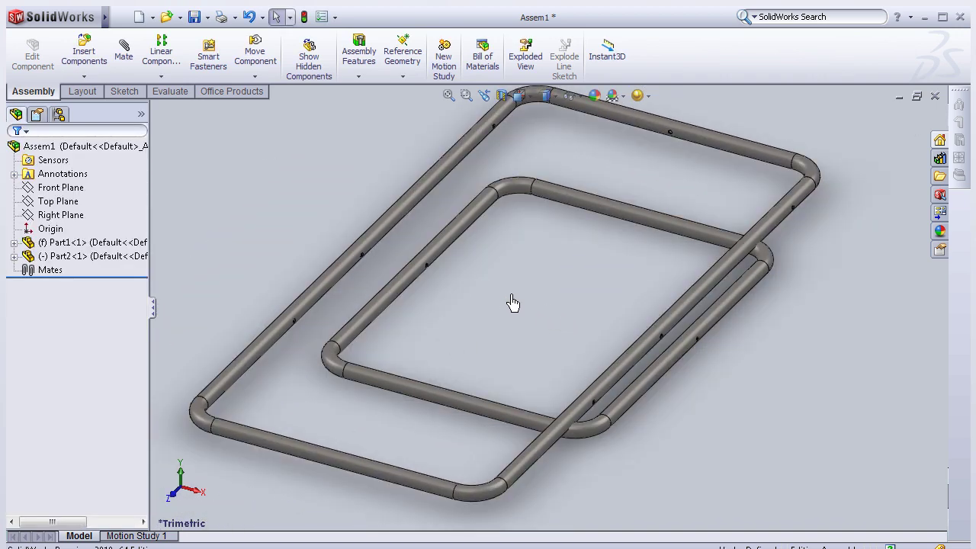
pyautogui.scroll(3, 489, 303)
pyautogui.moveTo(499, 305); pyautogui.dragTo(462, 343, button='middle')
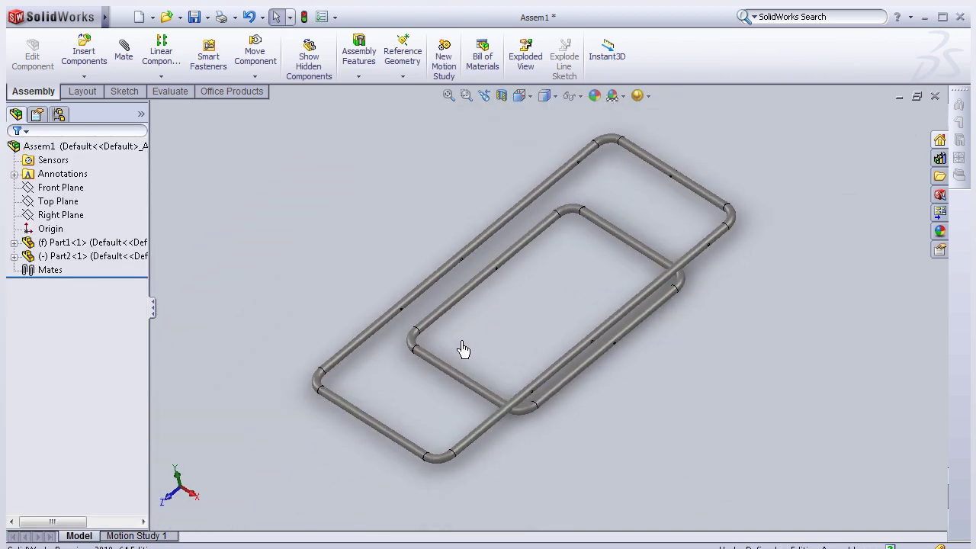
# Set Part1 to Float and fix Part2 in place.
pyautogui.click(99, 243)
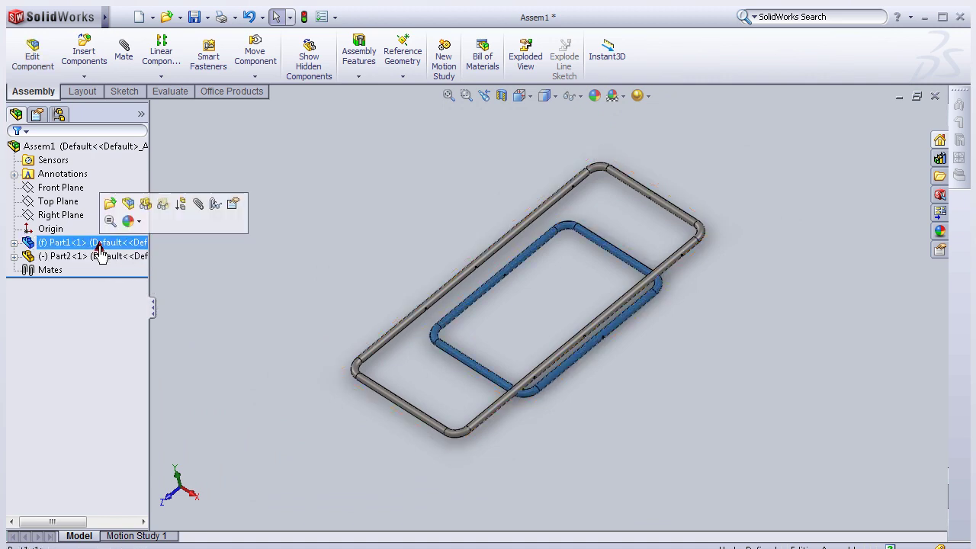
pyautogui.rightClick(101, 244)
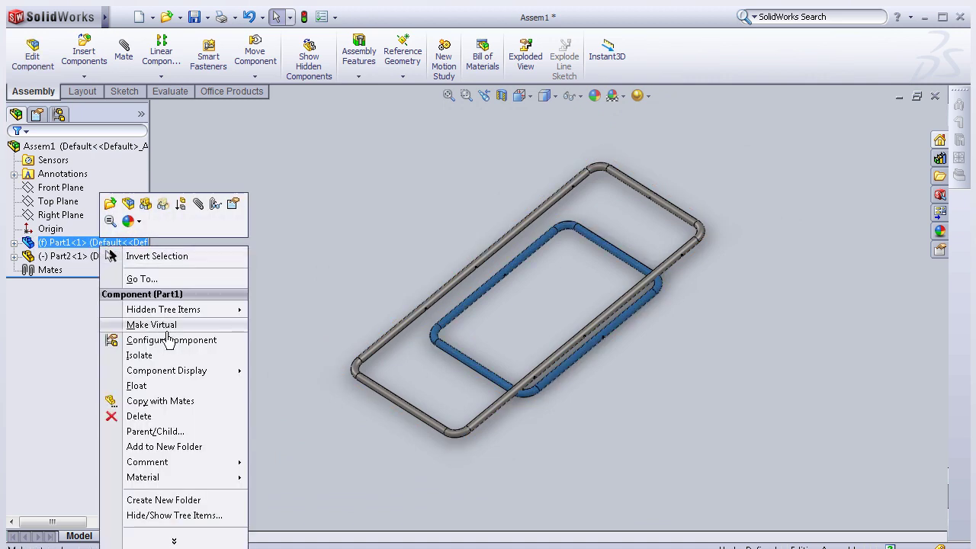
pyautogui.click(149, 386)
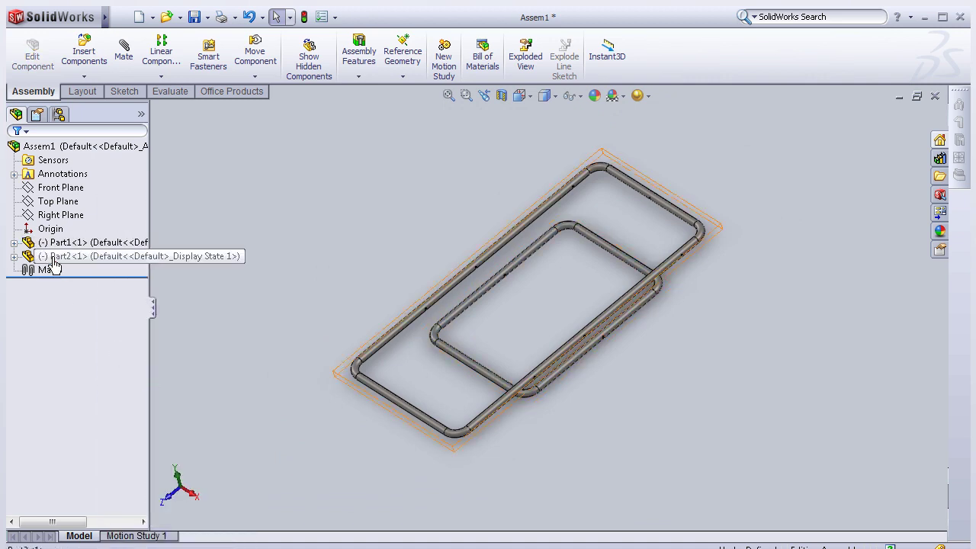
pyautogui.click(53, 258)
pyautogui.rightClick(57, 259)
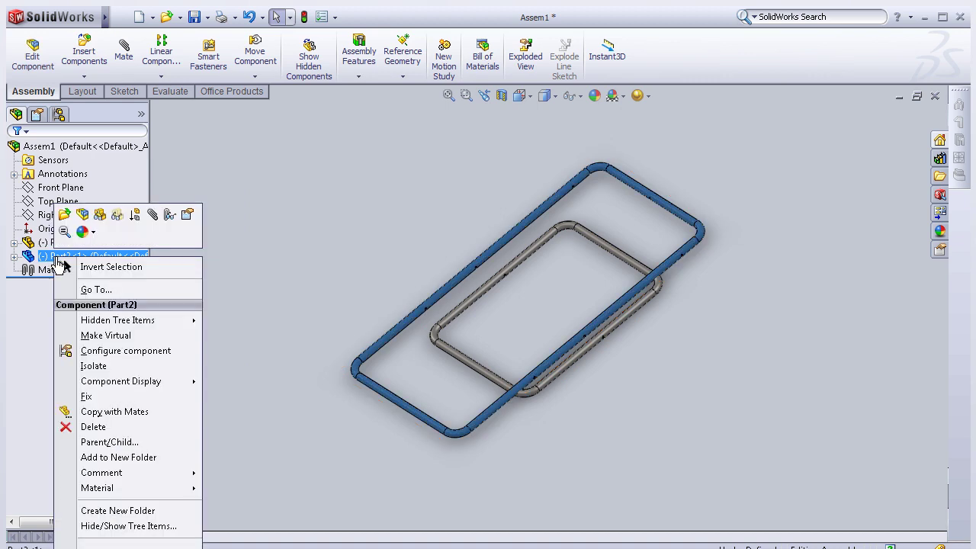
pyautogui.click(98, 398)
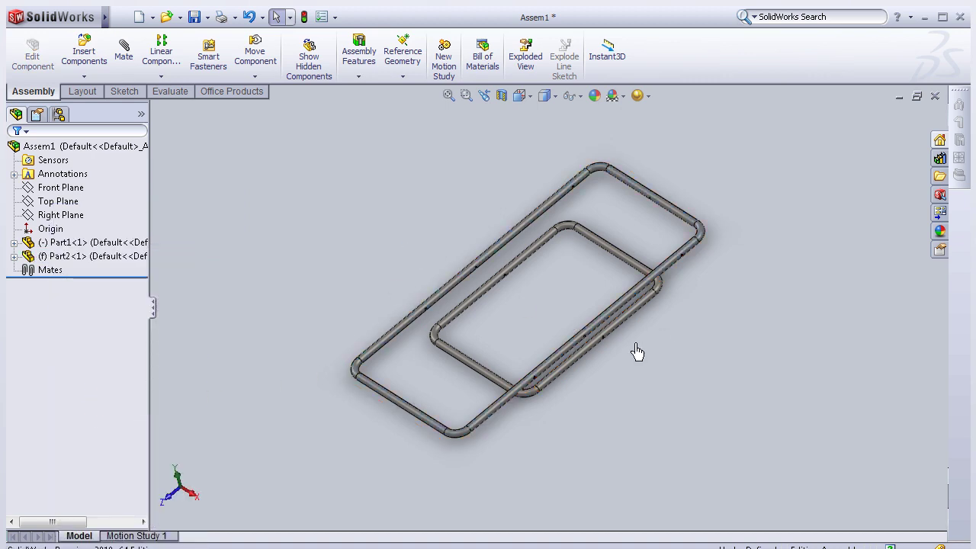
# Drag Part1 up and left over Part2's end and zoom into a hole.
pyautogui.moveTo(638, 351)
pyautogui.mouseDown(button='middle')
pyautogui.moveTo(622, 344)
pyautogui.moveTo(640, 320)
pyautogui.mouseUp(button='middle')
pyautogui.moveTo(660, 264); pyautogui.dragTo(672, 269)
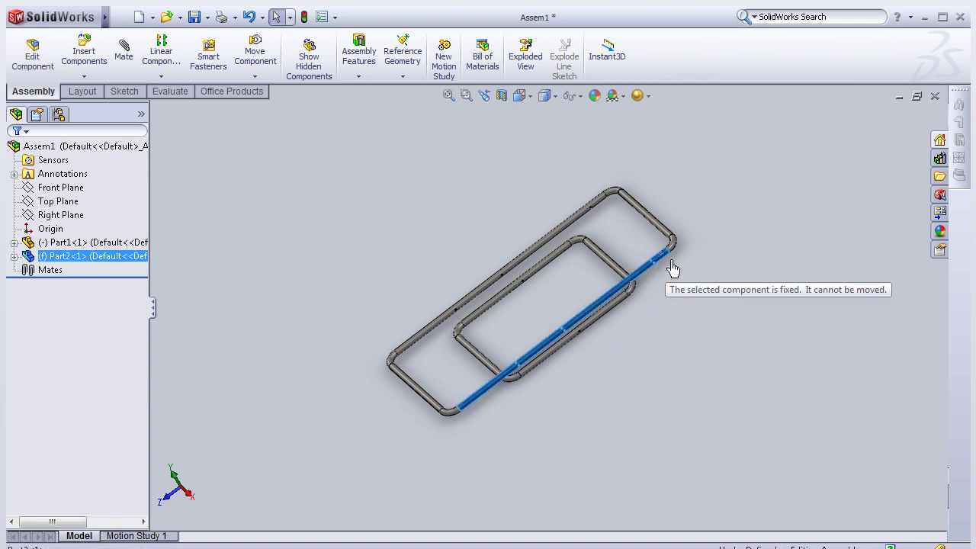
pyautogui.click(621, 345)
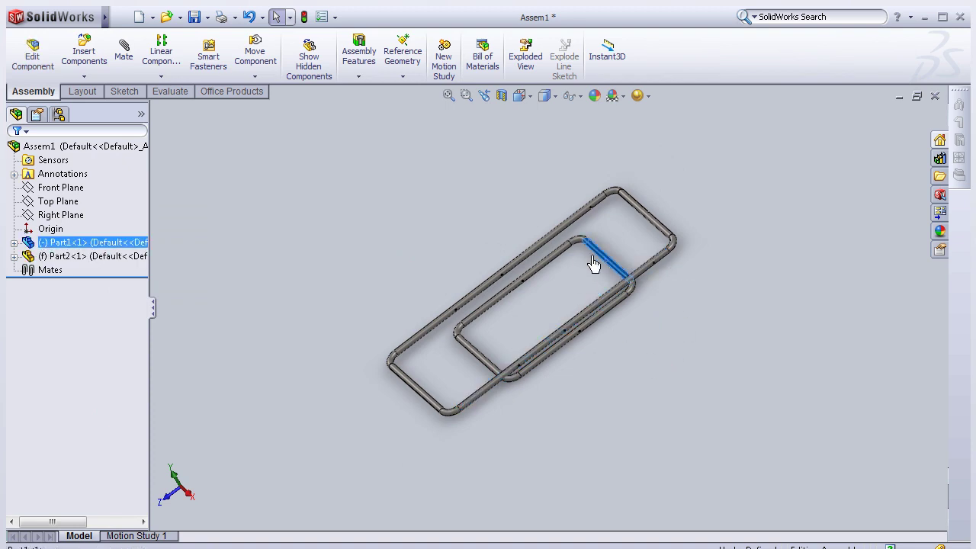
pyautogui.moveTo(594, 263)
pyautogui.mouseDown()
pyautogui.moveTo(544, 272)
pyautogui.moveTo(526, 245)
pyautogui.mouseUp()
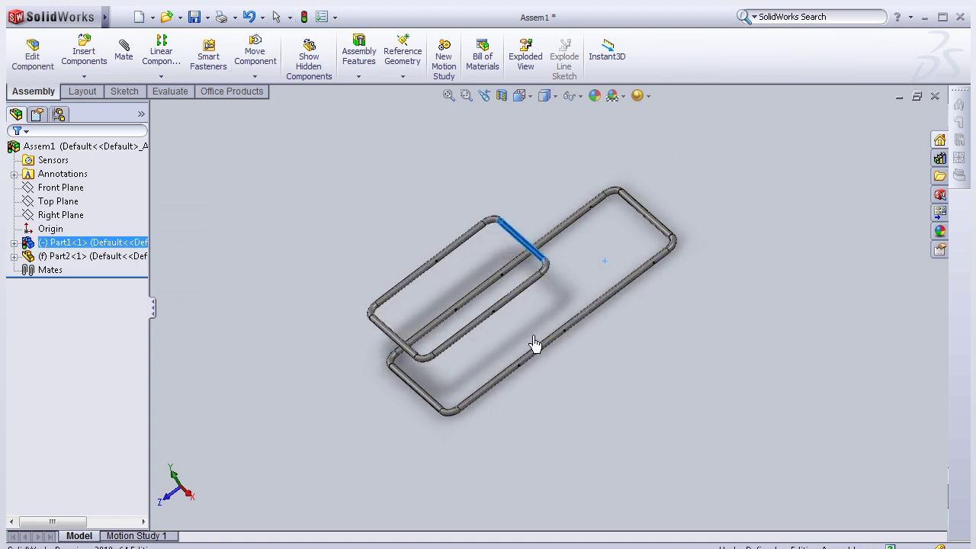
pyautogui.scroll(-2, 584, 211)
pyautogui.scroll(-2, 584, 211)
pyautogui.scroll(-2, 579, 206)
pyautogui.scroll(-2, 577, 207)
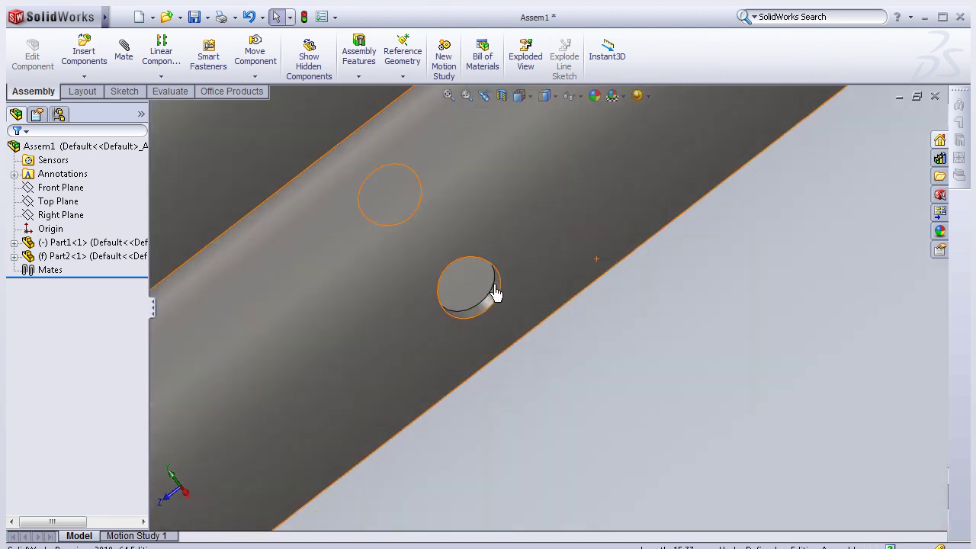
# Mate Part1's pivot hole concentric with Part2's Cut-Extrude1 hole (Concentric2).
pyautogui.click(494, 301)
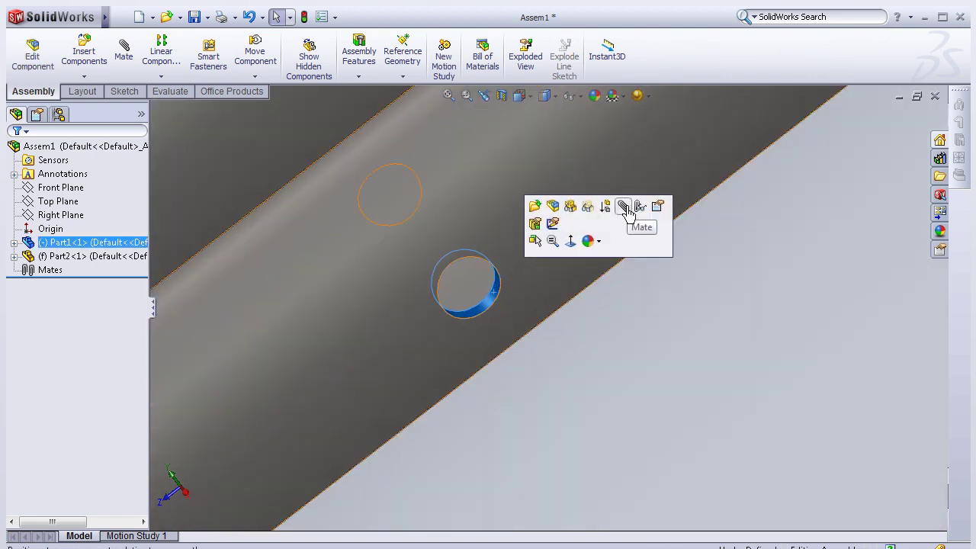
pyautogui.scroll(5, 626, 342)
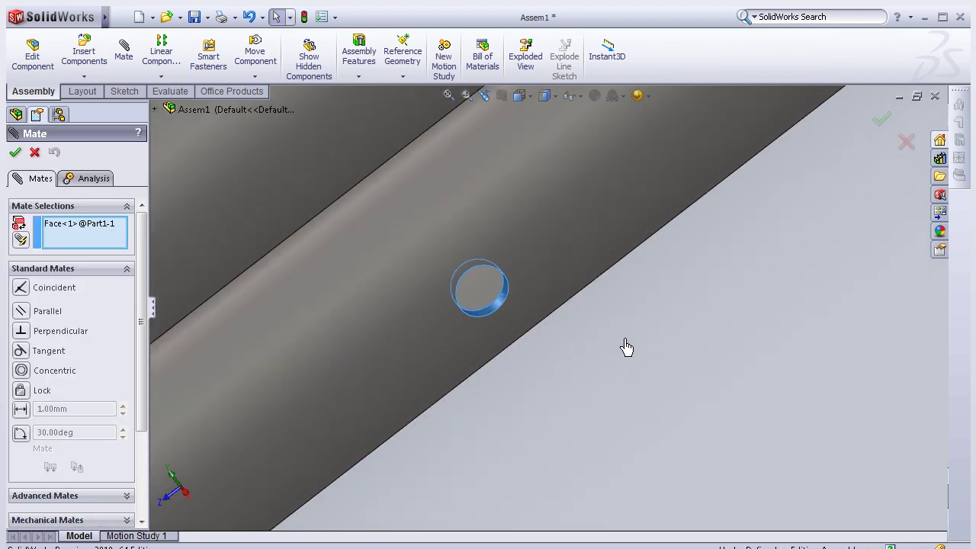
pyautogui.scroll(3, 625, 381)
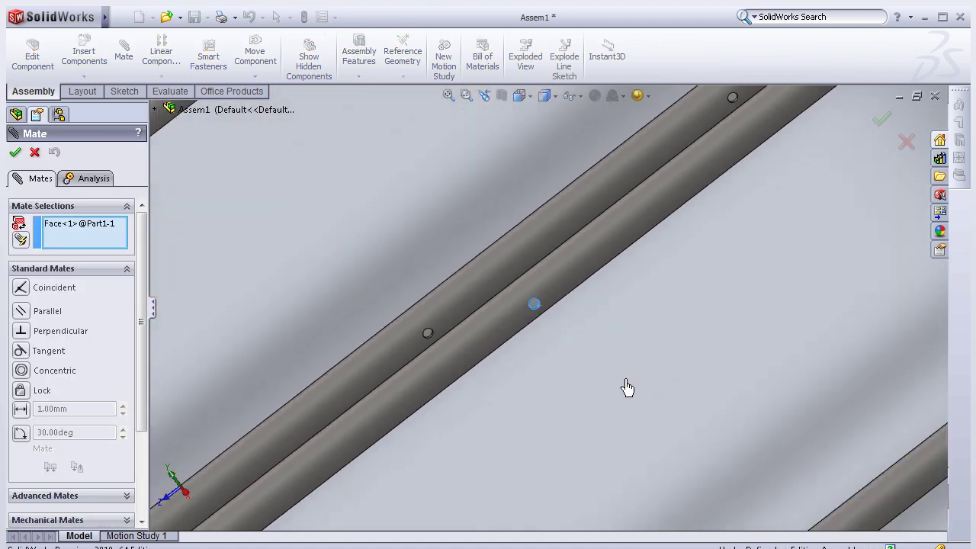
pyautogui.scroll(2, 629, 470)
pyautogui.scroll(2, 762, 438)
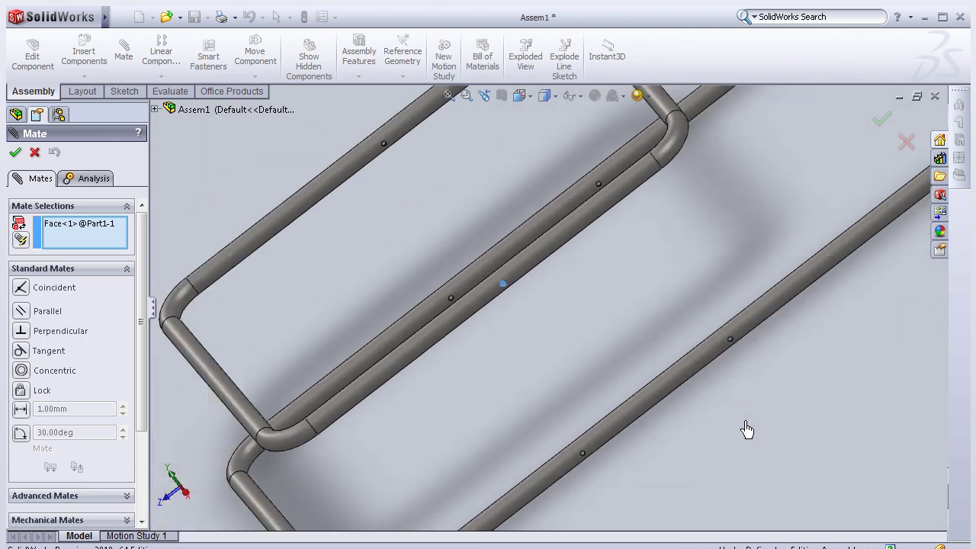
pyautogui.scroll(1, 742, 429)
pyautogui.scroll(-3, 566, 425)
pyautogui.scroll(-4, 561, 453)
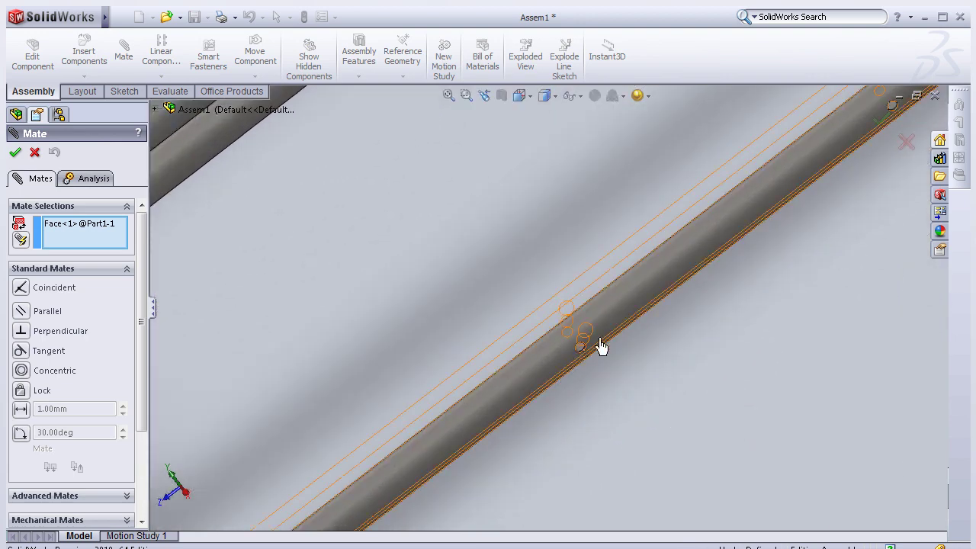
pyautogui.scroll(-2, 602, 341)
pyautogui.scroll(-2, 607, 323)
pyautogui.scroll(-2, 605, 321)
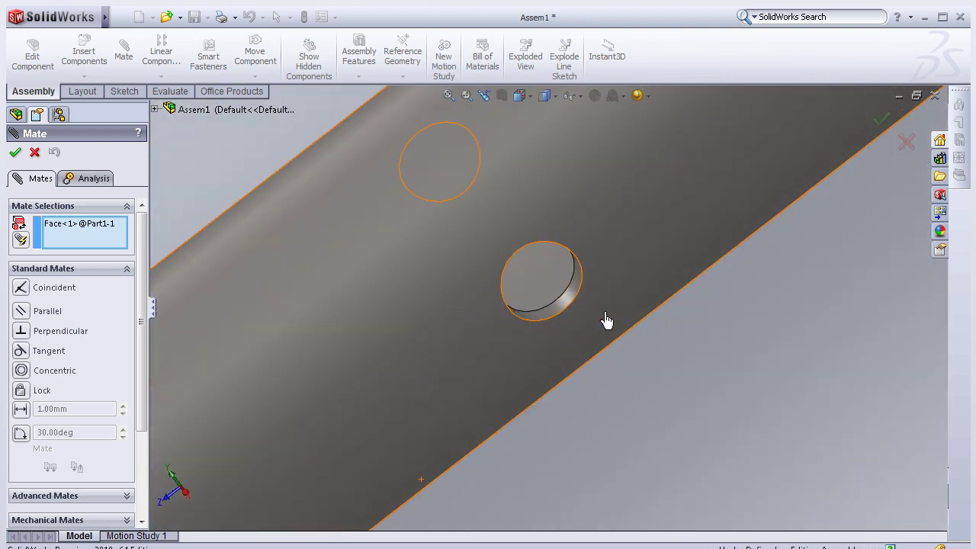
pyautogui.scroll(-1, 605, 322)
pyautogui.scroll(-1, 564, 307)
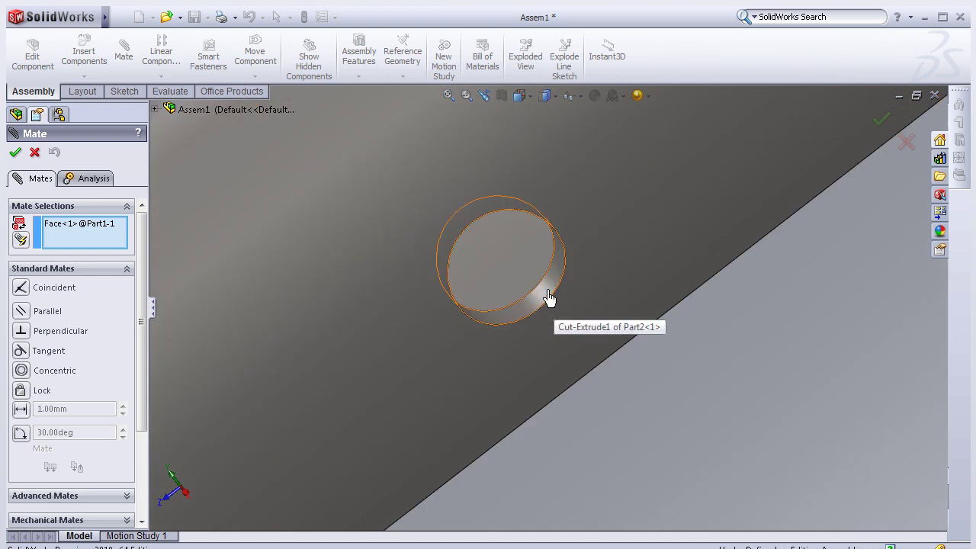
pyautogui.click(549, 297)
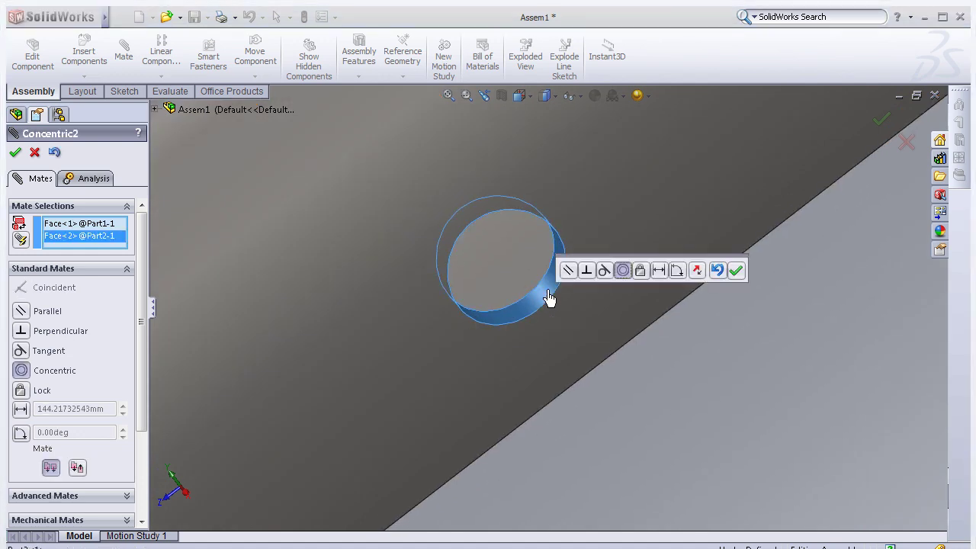
pyautogui.click(736, 272)
# Add a Tangent mate between a Part1 tube face and a Part2 tube face.
pyautogui.scroll(2, 734, 292)
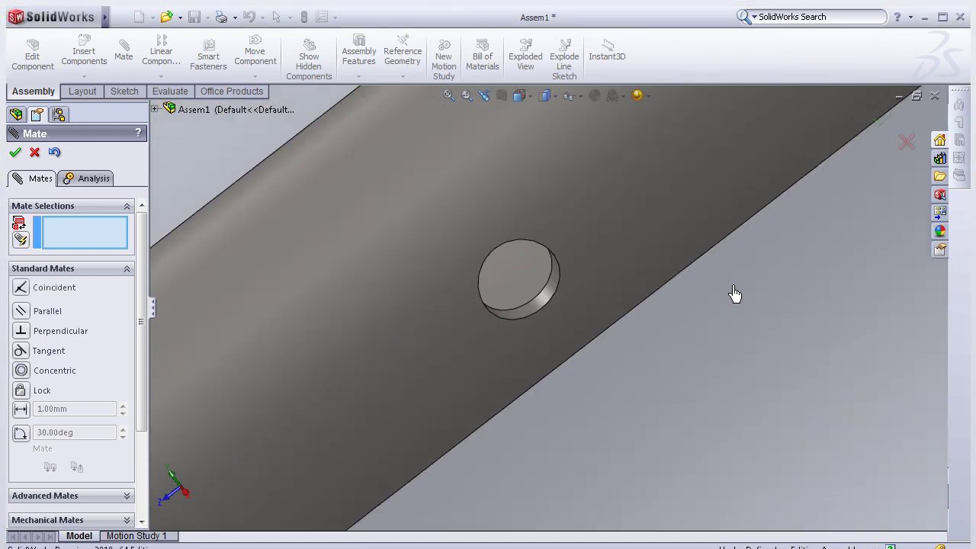
pyautogui.scroll(2, 733, 294)
pyautogui.scroll(2, 724, 294)
pyautogui.scroll(2, 709, 295)
pyautogui.scroll(1, 702, 294)
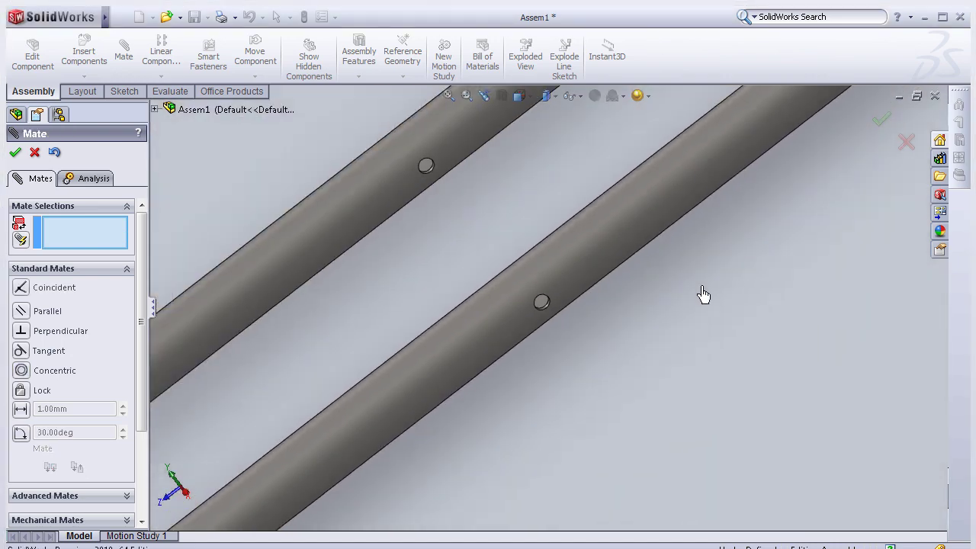
pyautogui.scroll(1, 701, 295)
pyautogui.scroll(1, 427, 326)
pyautogui.scroll(2, 429, 327)
pyautogui.scroll(2, 416, 333)
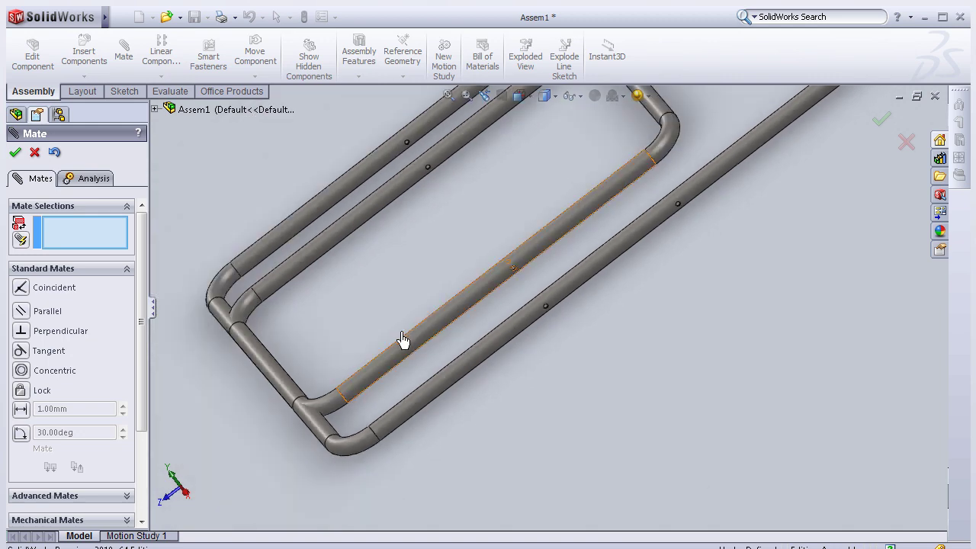
pyautogui.scroll(-1, 421, 322)
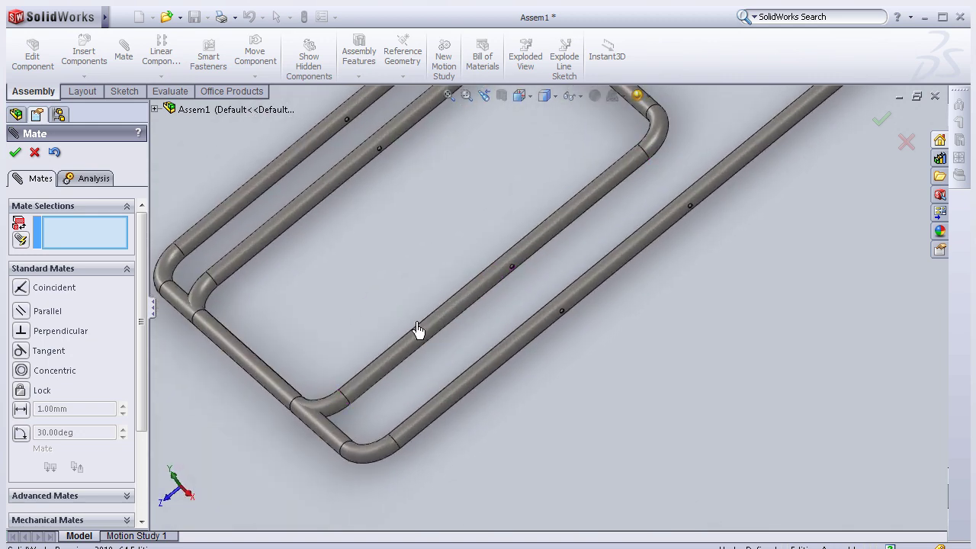
pyautogui.scroll(-2, 417, 330)
pyautogui.scroll(-1, 423, 330)
pyautogui.scroll(-2, 457, 337)
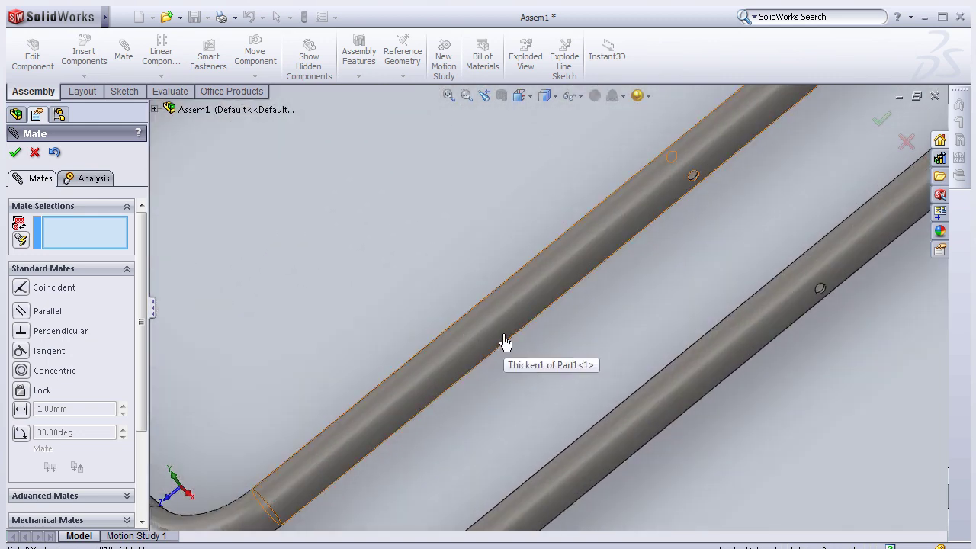
pyautogui.click(504, 340)
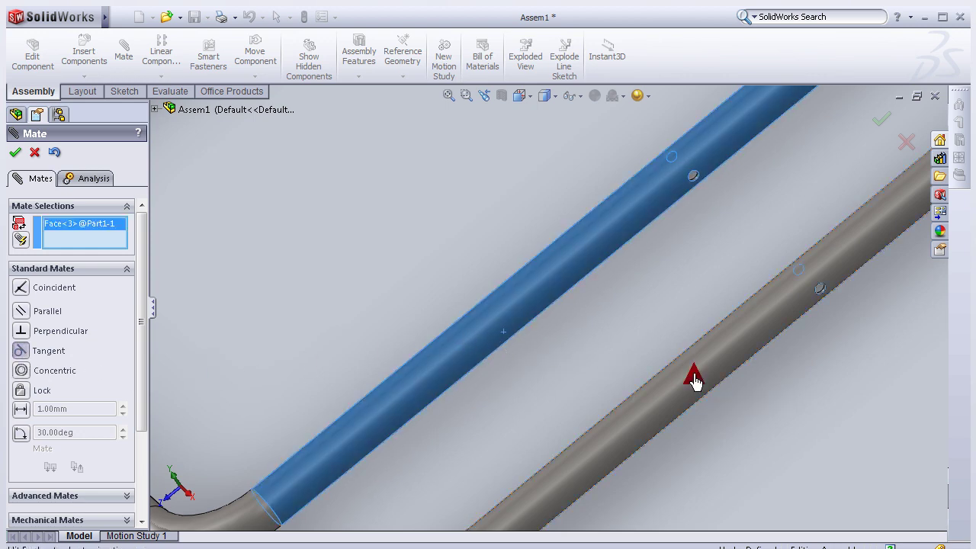
pyautogui.click(694, 379)
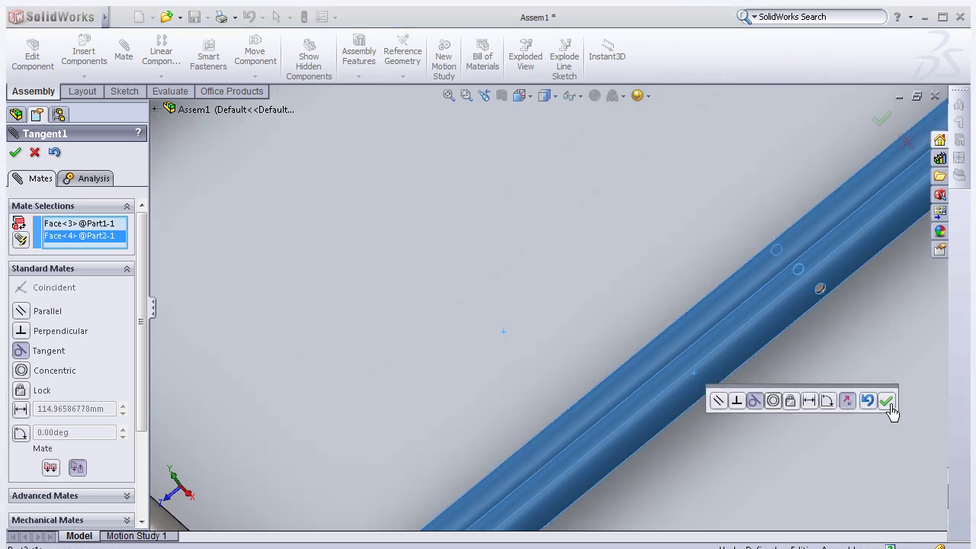
pyautogui.click(885, 401)
# Swing the frames about the mated hole into a crossed X and close the Mate command.
pyautogui.scroll(5, 779, 353)
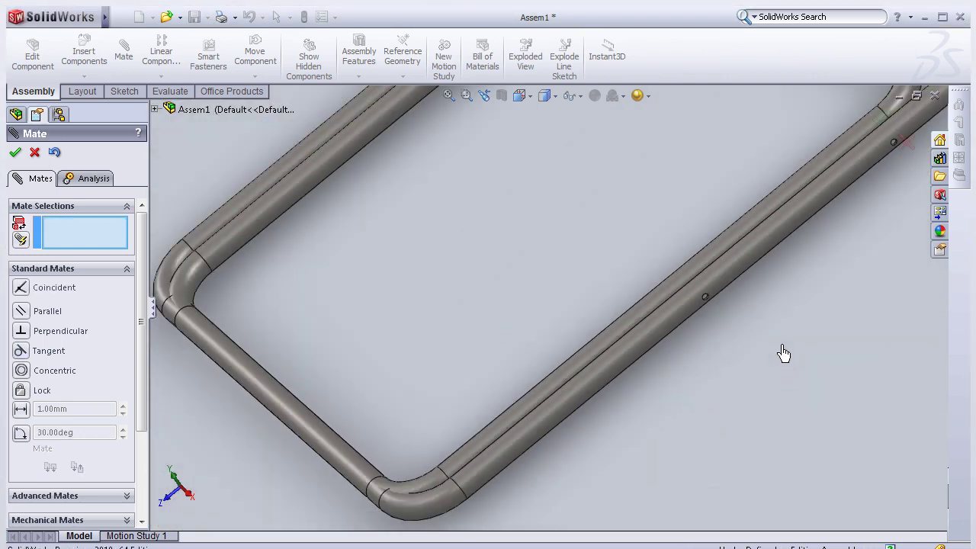
pyautogui.moveTo(719, 319)
pyautogui.mouseDown(button='middle')
pyautogui.moveTo(731, 362)
pyautogui.moveTo(684, 343)
pyautogui.moveTo(696, 342)
pyautogui.mouseUp(button='middle')
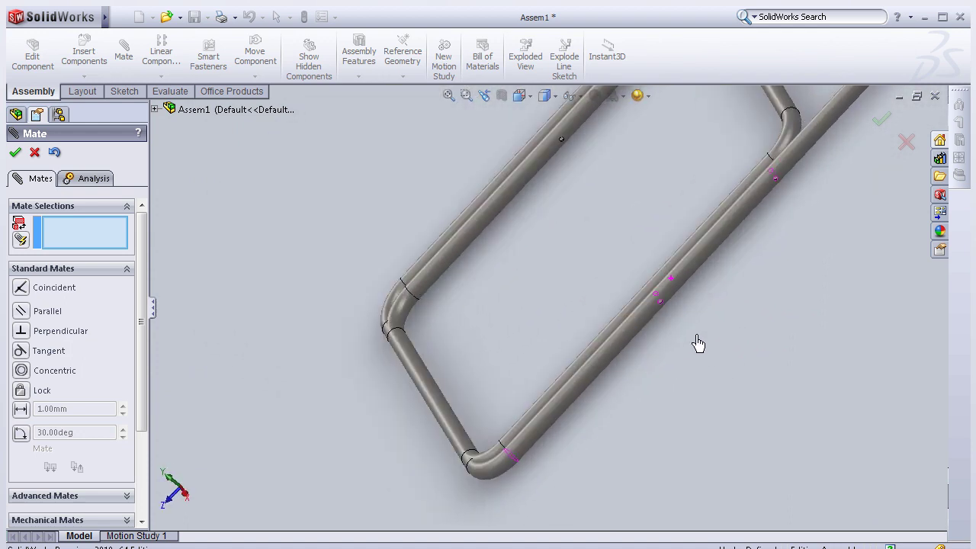
pyautogui.scroll(1, 700, 341)
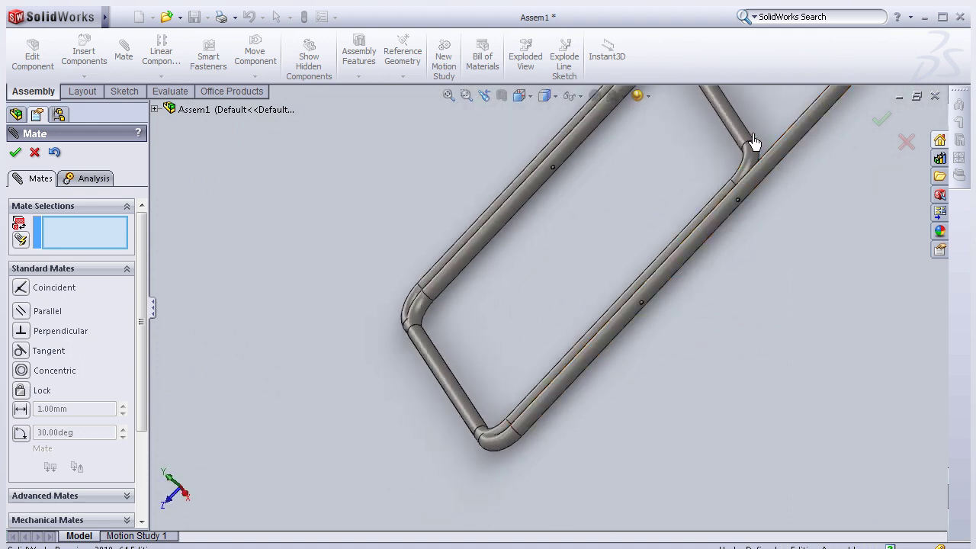
pyautogui.moveTo(747, 151)
pyautogui.mouseDown()
pyautogui.moveTo(660, 162)
pyautogui.moveTo(676, 163)
pyautogui.moveTo(693, 119)
pyautogui.moveTo(638, 168)
pyautogui.moveTo(610, 175)
pyautogui.moveTo(629, 179)
pyautogui.mouseUp()
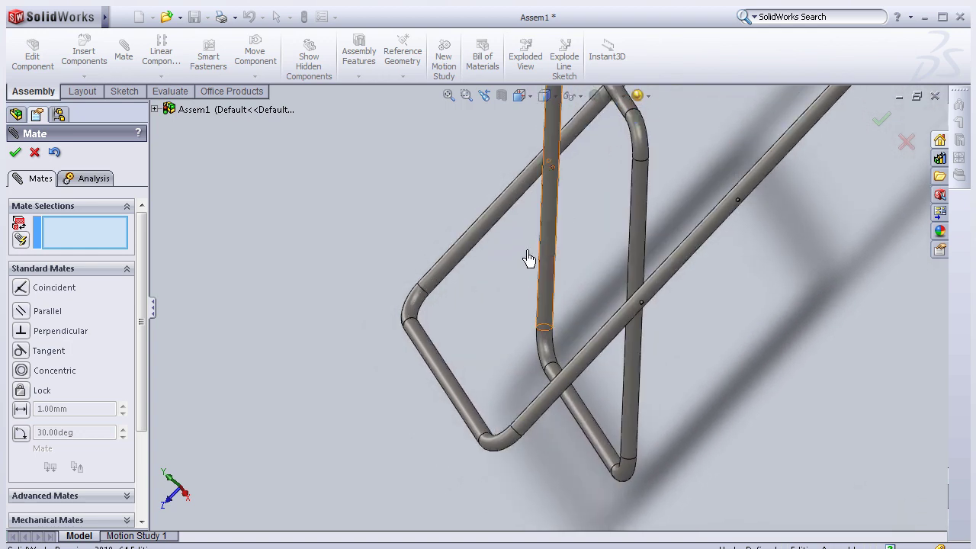
pyautogui.scroll(-5, 447, 242)
pyautogui.scroll(-3, 673, 279)
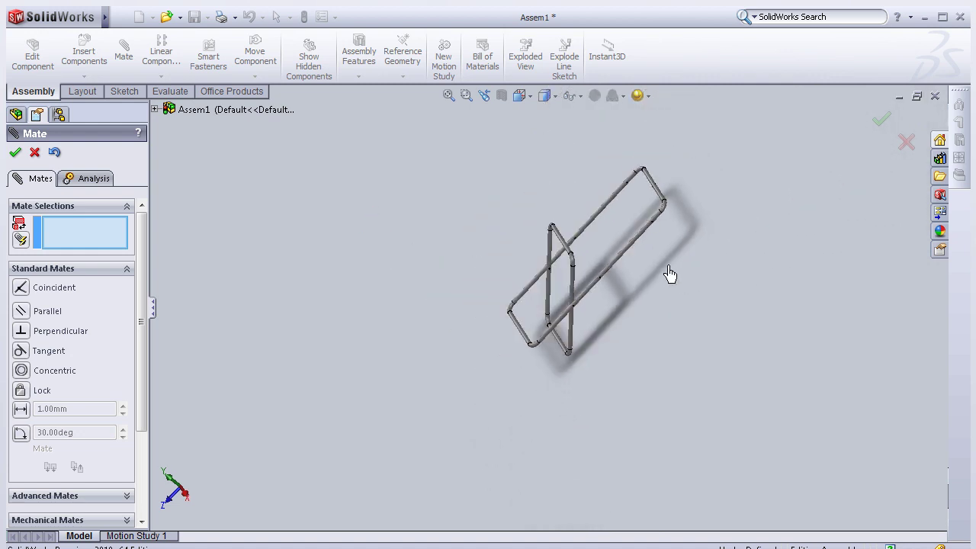
pyautogui.moveTo(638, 165)
pyautogui.mouseDown(button='middle')
pyautogui.moveTo(730, 260)
pyautogui.moveTo(649, 303)
pyautogui.mouseUp(button='middle')
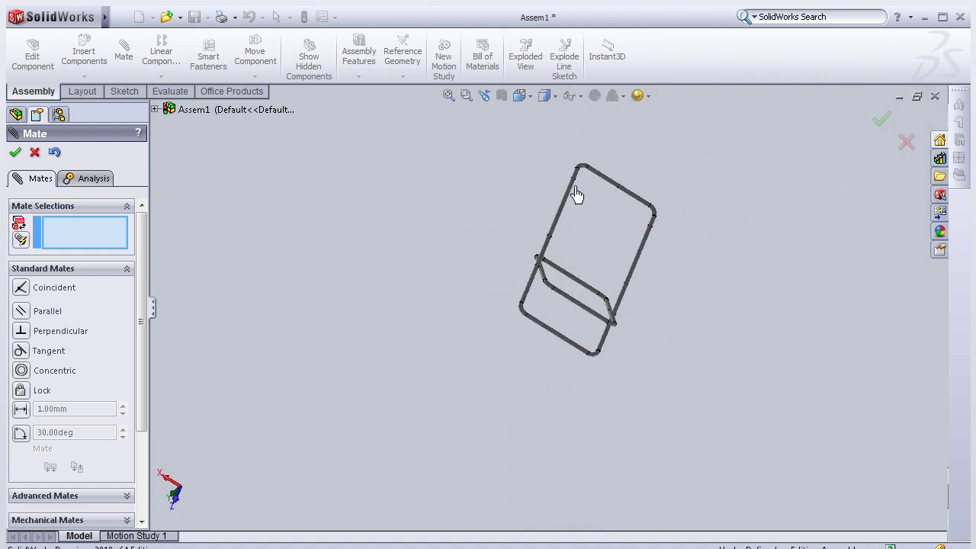
pyautogui.moveTo(719, 362); pyautogui.dragTo(680, 318, button='middle')
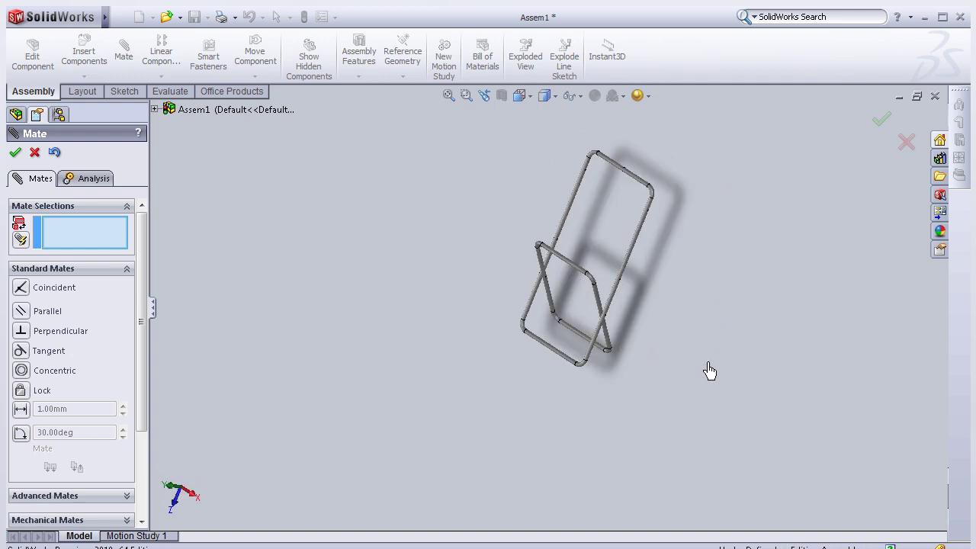
pyautogui.moveTo(664, 324)
pyautogui.mouseDown(button='middle')
pyautogui.moveTo(553, 294)
pyautogui.moveTo(442, 298)
pyautogui.moveTo(478, 301)
pyautogui.mouseUp(button='middle')
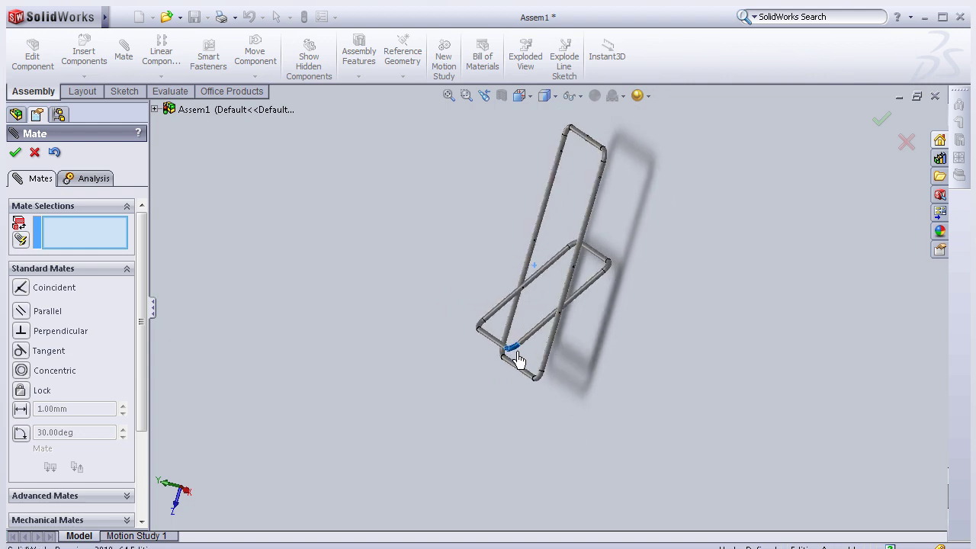
pyautogui.moveTo(518, 358)
pyautogui.mouseDown()
pyautogui.moveTo(505, 283)
pyautogui.moveTo(518, 241)
pyautogui.moveTo(500, 284)
pyautogui.moveTo(521, 363)
pyautogui.moveTo(511, 319)
pyautogui.mouseUp()
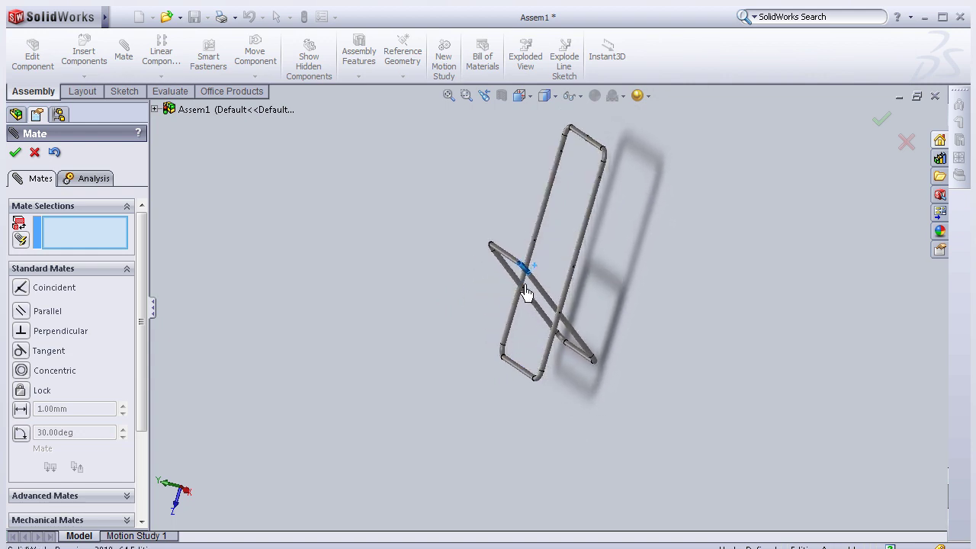
pyautogui.moveTo(489, 320)
pyautogui.mouseDown(button='middle')
pyautogui.moveTo(496, 322)
pyautogui.moveTo(479, 296)
pyautogui.moveTo(458, 322)
pyautogui.moveTo(498, 343)
pyautogui.moveTo(494, 334)
pyautogui.mouseUp(button='middle')
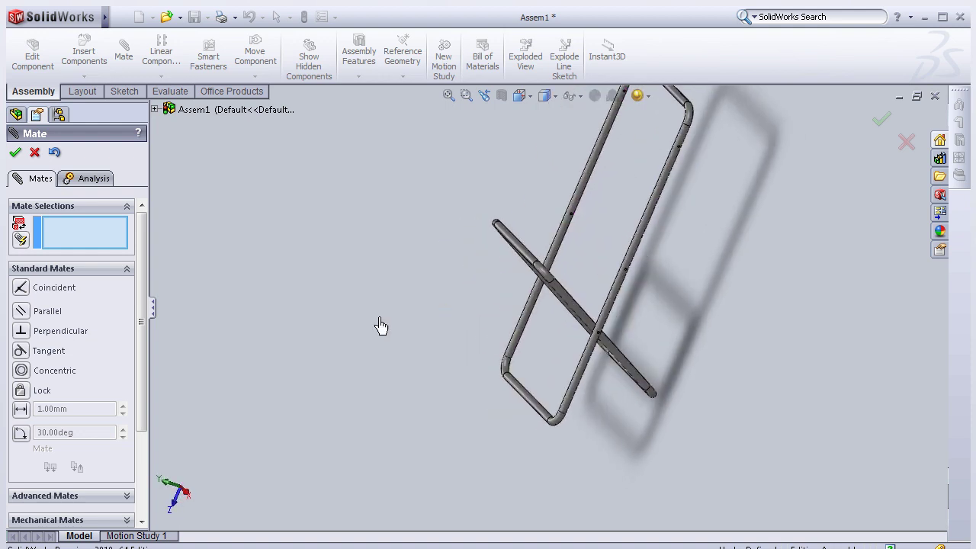
pyautogui.click(15, 153)
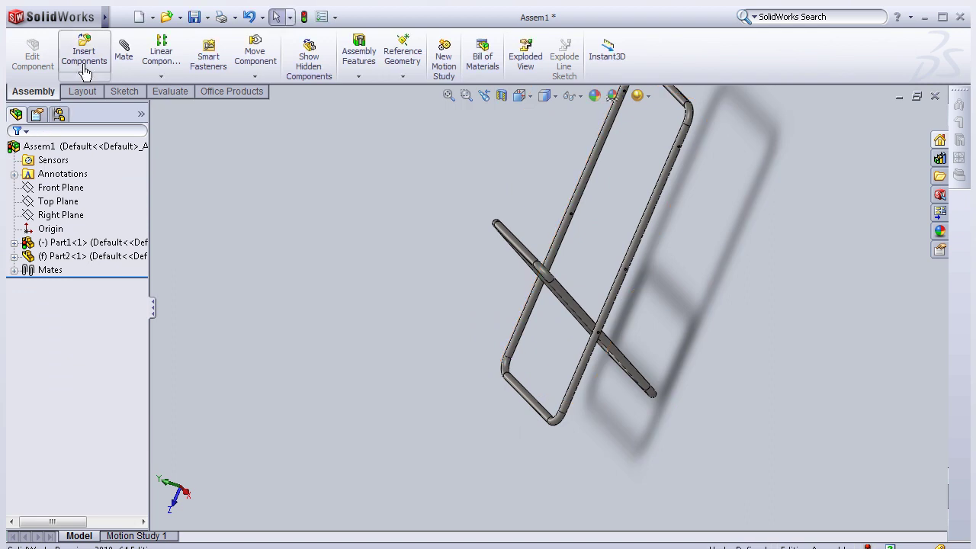
# Insert the flat Part3 seat panel and drag it up beside the crossed frames.
pyautogui.click(84, 65)
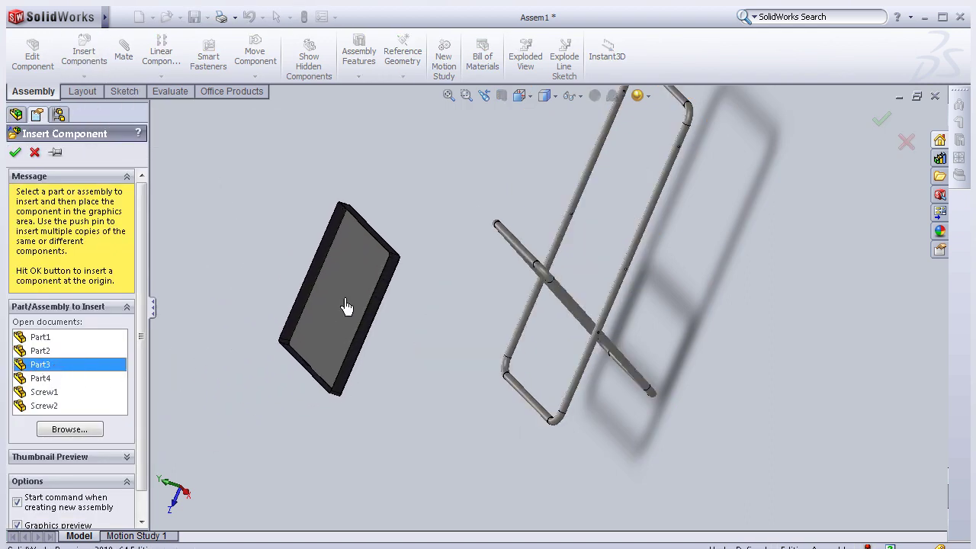
pyautogui.click(389, 281)
pyautogui.scroll(-2, 617, 296)
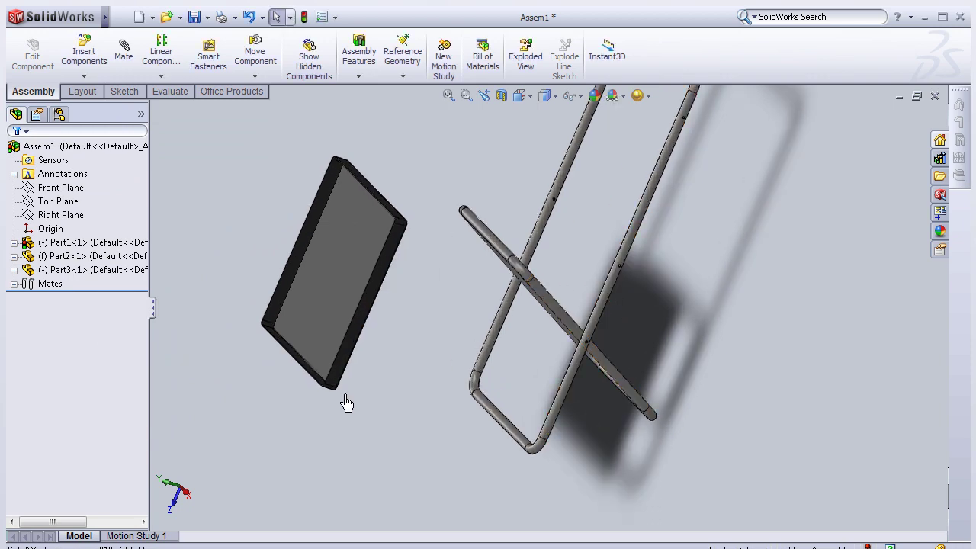
pyautogui.moveTo(370, 373)
pyautogui.mouseDown(button='middle')
pyautogui.moveTo(368, 348)
pyautogui.moveTo(418, 364)
pyautogui.moveTo(387, 364)
pyautogui.moveTo(394, 374)
pyautogui.moveTo(358, 389)
pyautogui.mouseUp(button='middle')
pyautogui.scroll(-2, 385, 168)
pyautogui.scroll(-2, 397, 294)
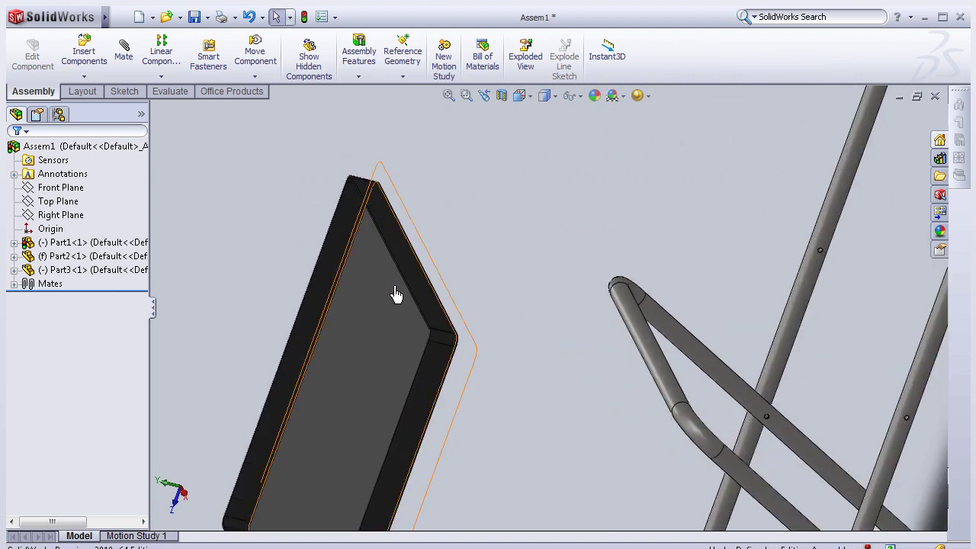
pyautogui.scroll(-2, 423, 362)
pyautogui.scroll(2, 450, 364)
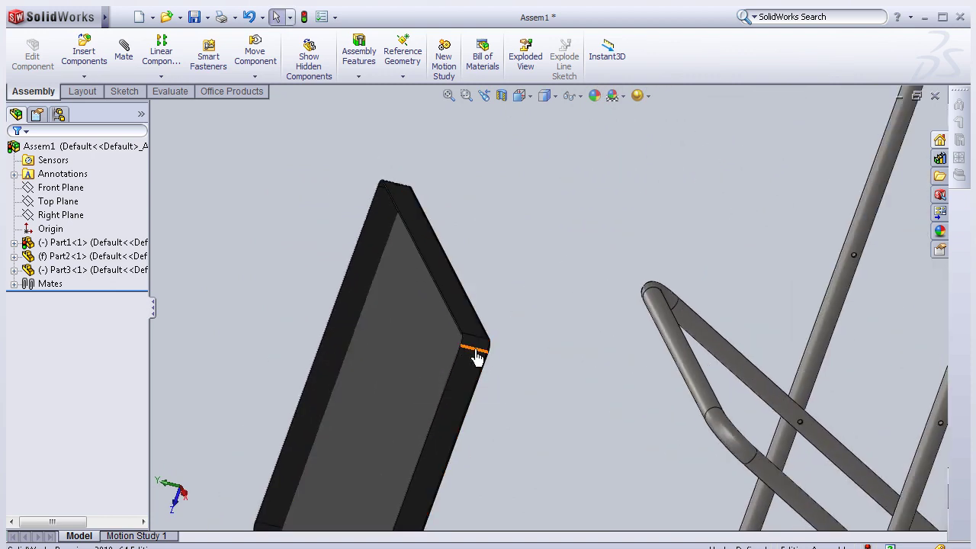
pyautogui.moveTo(475, 355)
pyautogui.mouseDown(button='right')
pyautogui.moveTo(451, 359)
pyautogui.moveTo(548, 259)
pyautogui.mouseUp(button='right')
pyautogui.moveTo(549, 259)
pyautogui.mouseDown()
pyautogui.moveTo(584, 224)
pyautogui.moveTo(795, 200)
pyautogui.moveTo(760, 175)
pyautogui.moveTo(710, 218)
pyautogui.moveTo(592, 279)
pyautogui.moveTo(582, 232)
pyautogui.mouseUp()
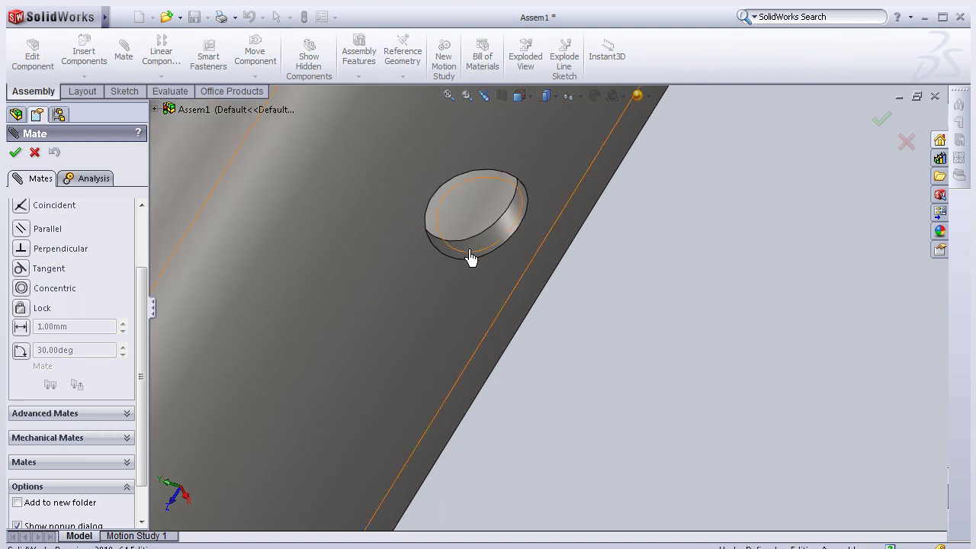
# Select the Part3 panel's hole edge as the first Concentric mate reference.
pyautogui.scroll(2, 496, 260)
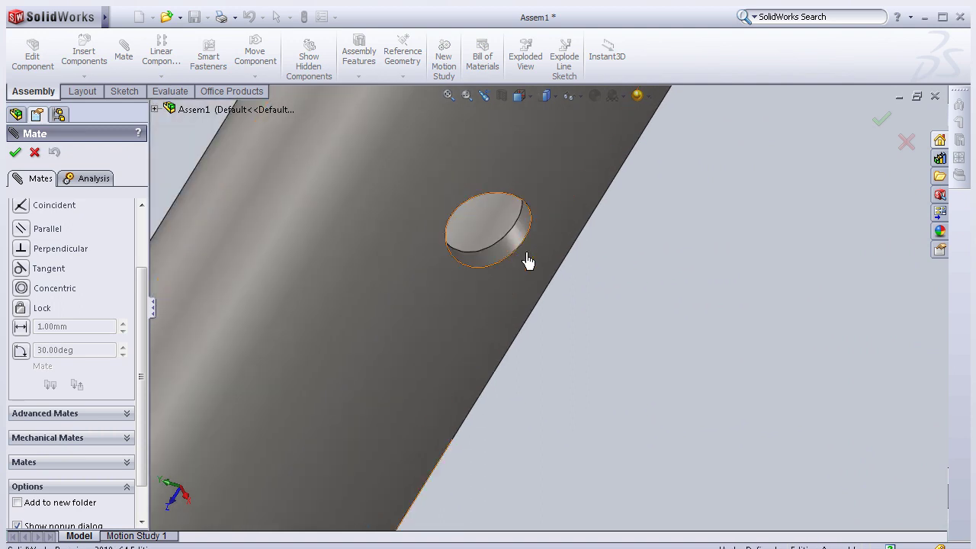
pyautogui.scroll(1, 523, 264)
pyautogui.scroll(1, 523, 271)
pyautogui.scroll(2, 524, 282)
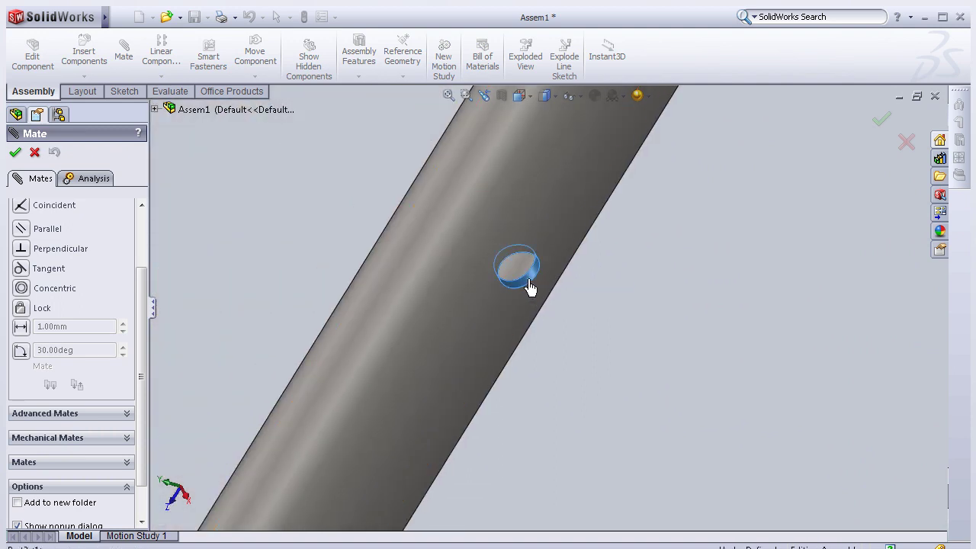
pyautogui.scroll(2, 529, 283)
pyautogui.scroll(2, 513, 290)
pyautogui.scroll(1, 488, 279)
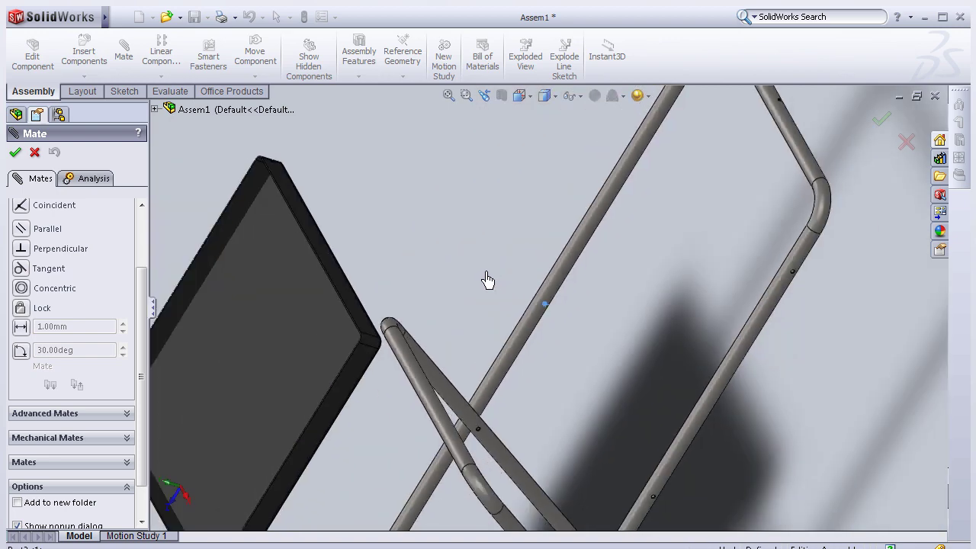
pyautogui.scroll(2, 488, 279)
pyautogui.scroll(1, 488, 279)
pyautogui.scroll(2, 457, 276)
pyautogui.scroll(2, 449, 274)
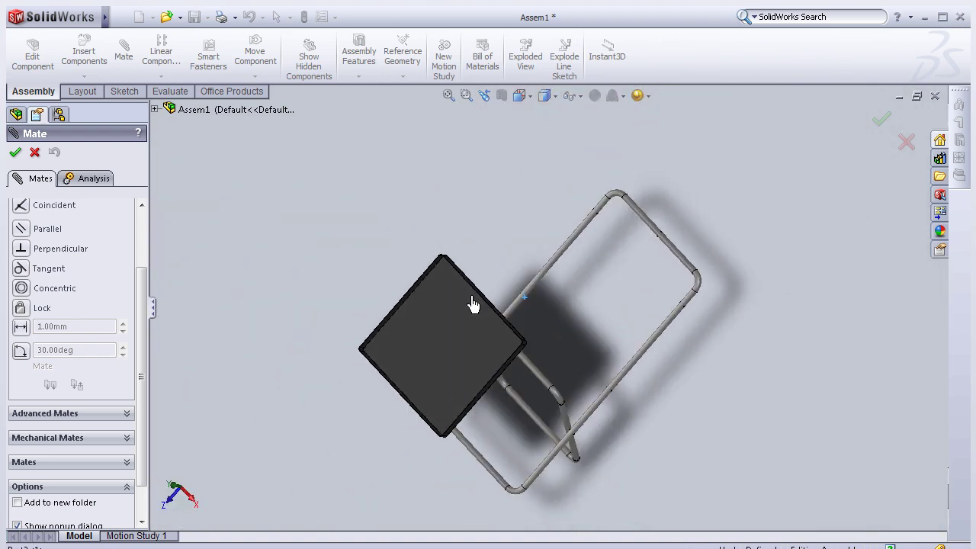
pyautogui.scroll(-2, 400, 320)
pyautogui.scroll(-2, 451, 342)
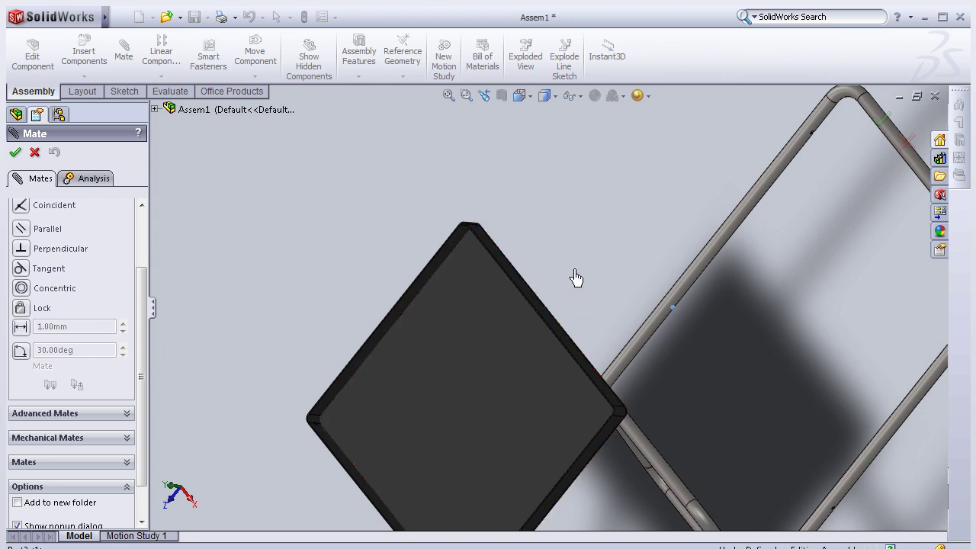
pyautogui.moveTo(576, 279); pyautogui.dragTo(536, 203, button='middle')
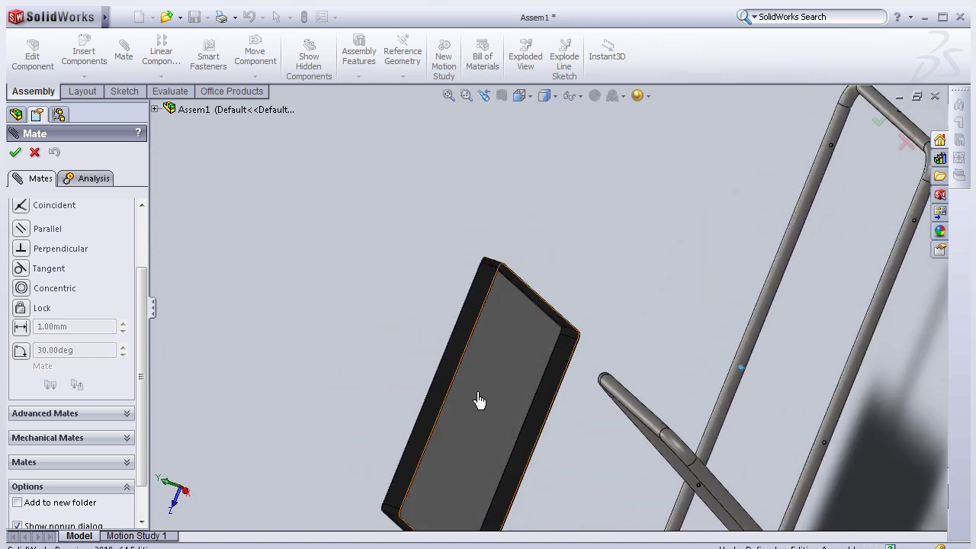
pyautogui.scroll(-1, 549, 339)
pyautogui.scroll(-1, 609, 324)
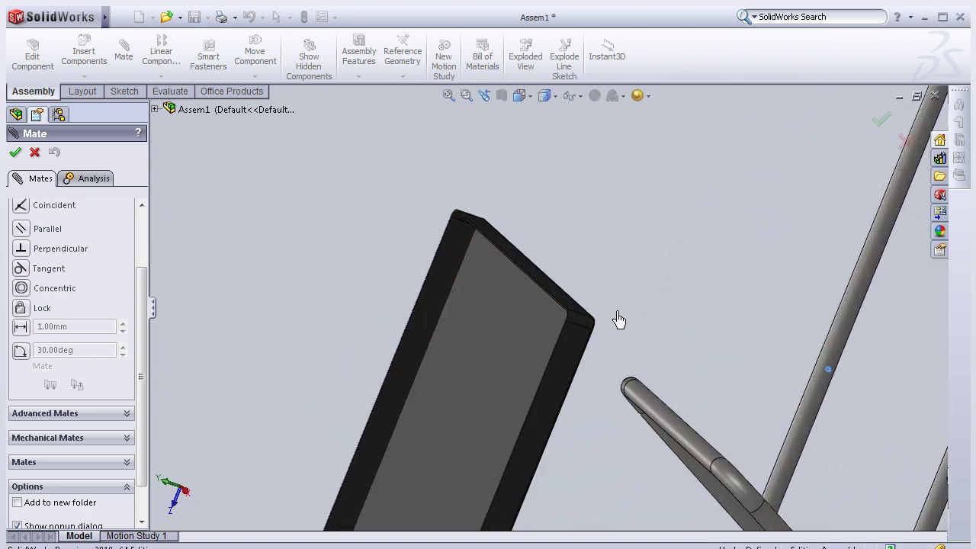
pyautogui.moveTo(619, 320)
pyautogui.mouseDown(button='middle')
pyautogui.moveTo(642, 315)
pyautogui.moveTo(658, 331)
pyautogui.moveTo(549, 330)
pyautogui.moveTo(590, 331)
pyautogui.moveTo(622, 364)
pyautogui.mouseUp(button='middle')
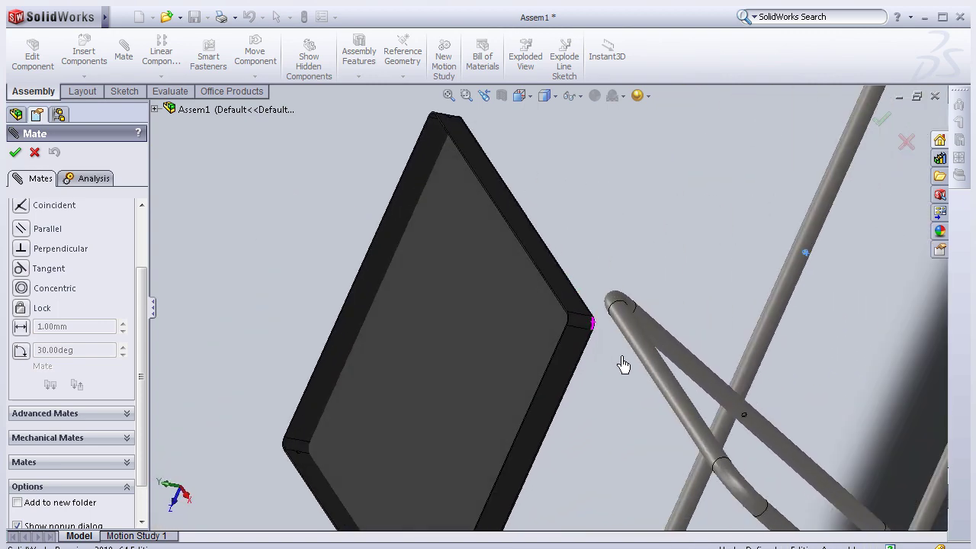
pyautogui.moveTo(566, 356); pyautogui.dragTo(460, 354, button='middle')
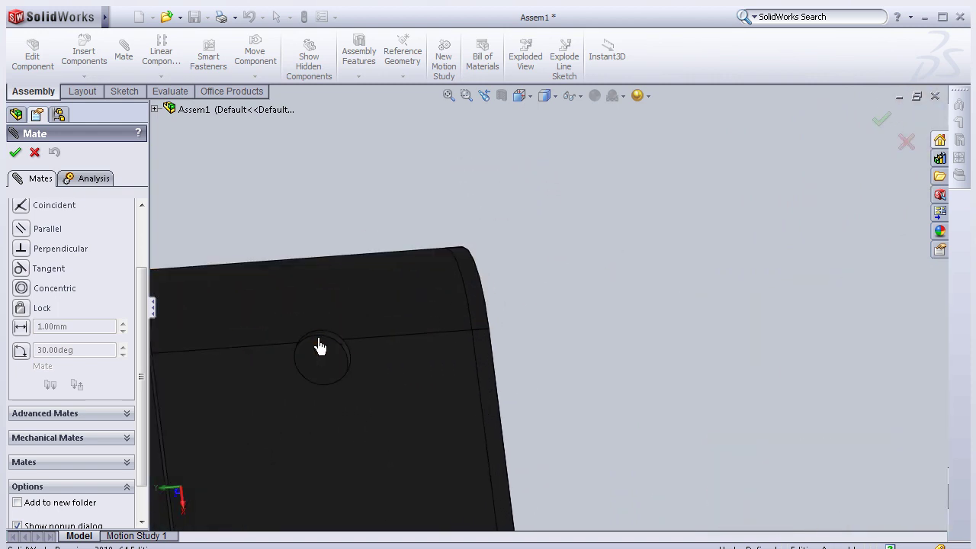
pyautogui.scroll(-3, 332, 345)
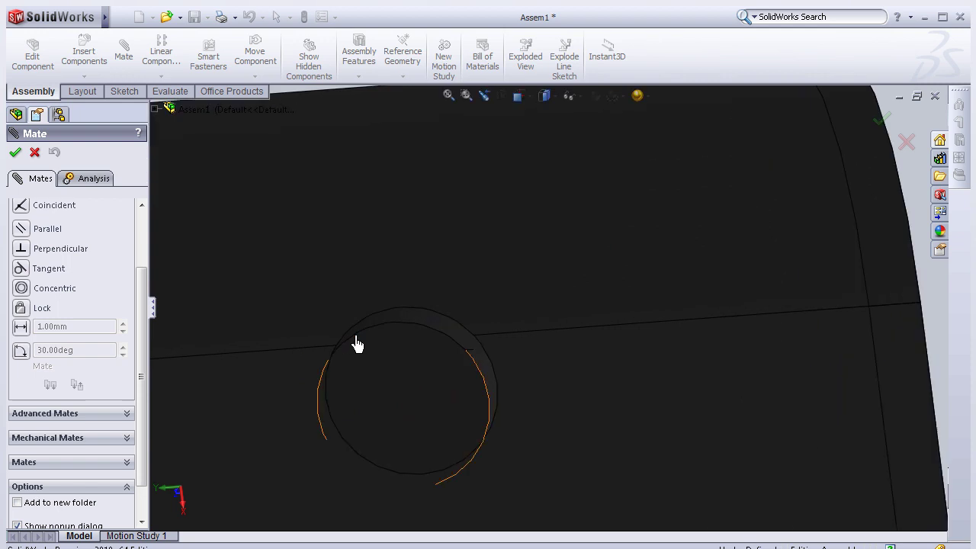
pyautogui.click(401, 326)
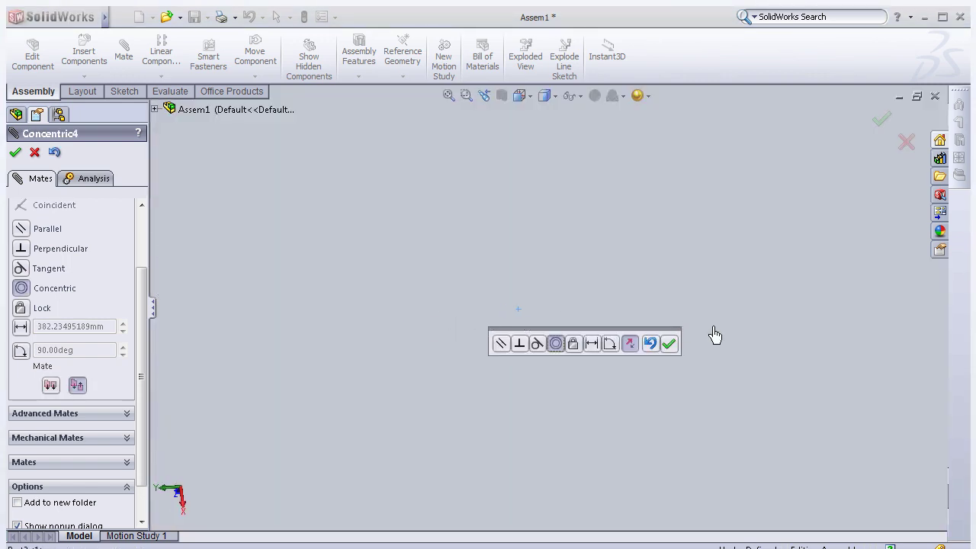
# Flip the mate alignment so the panel sits against the frame, and accept the concentric mate.
pyautogui.scroll(2, 680, 323)
pyautogui.scroll(2, 677, 325)
pyautogui.scroll(2, 682, 328)
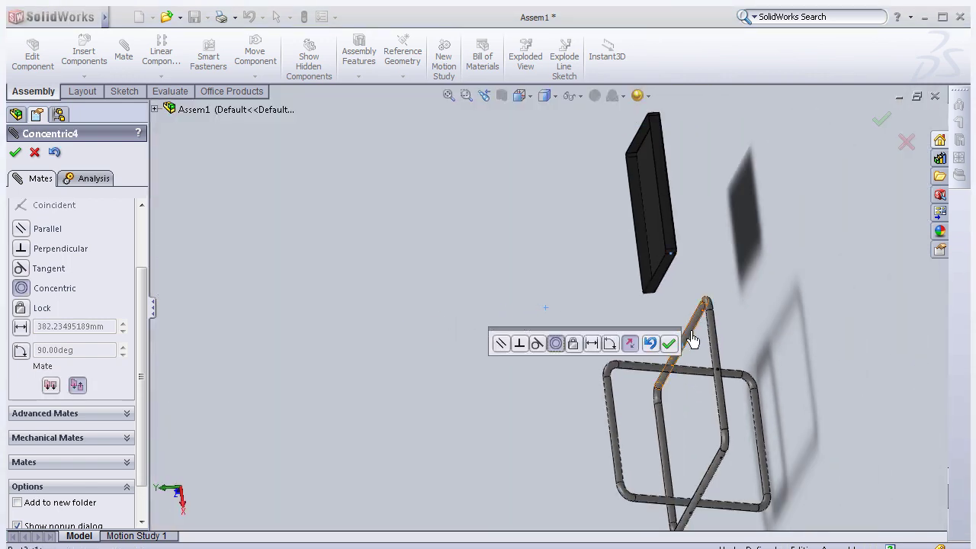
pyautogui.moveTo(583, 278)
pyautogui.mouseDown(button='middle')
pyautogui.moveTo(549, 264)
pyautogui.moveTo(586, 241)
pyautogui.mouseUp(button='middle')
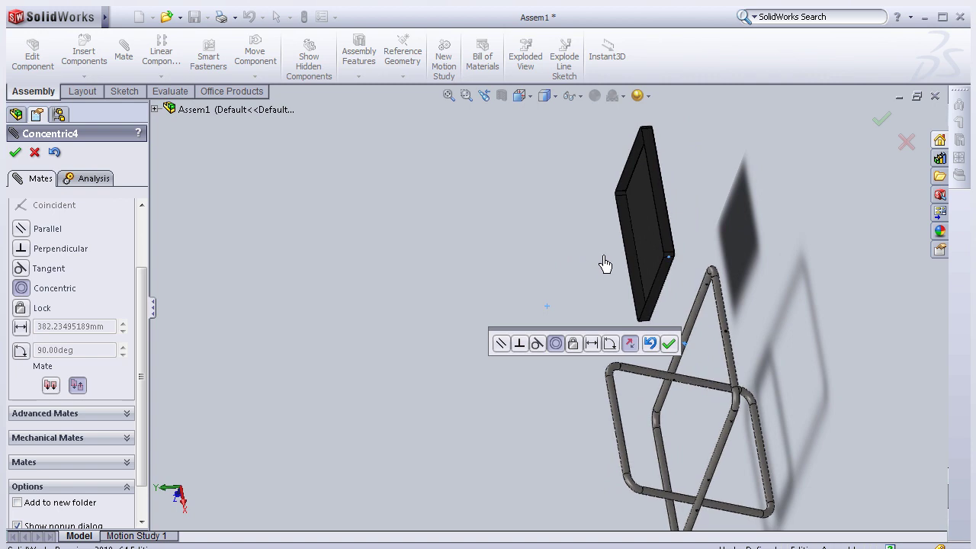
pyautogui.click(629, 345)
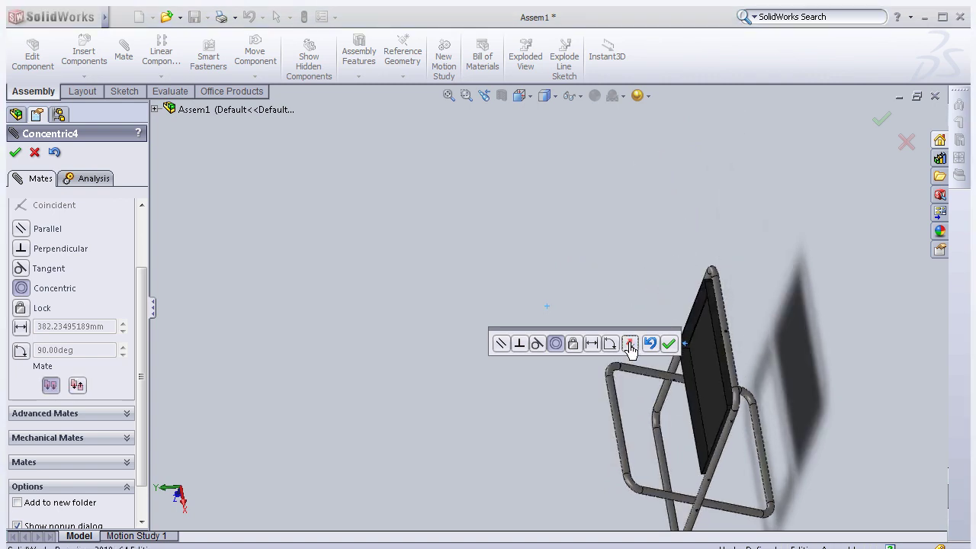
pyautogui.moveTo(733, 288)
pyautogui.mouseDown(button='middle')
pyautogui.moveTo(780, 274)
pyautogui.moveTo(788, 285)
pyautogui.moveTo(763, 312)
pyautogui.moveTo(780, 327)
pyautogui.moveTo(667, 305)
pyautogui.moveTo(697, 279)
pyautogui.moveTo(686, 320)
pyautogui.mouseUp(button='middle')
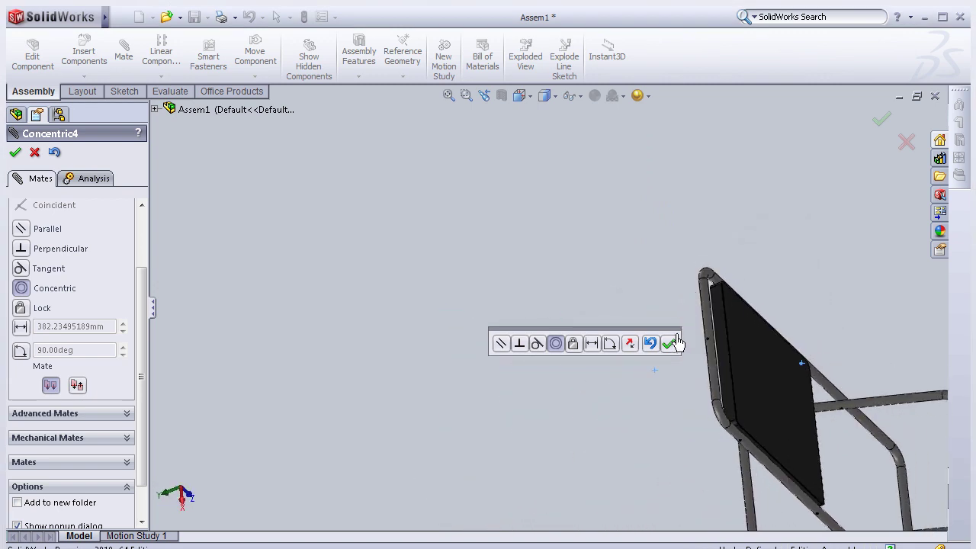
pyautogui.click(670, 345)
pyautogui.moveTo(676, 391)
pyautogui.mouseDown(button='middle')
pyautogui.moveTo(688, 424)
pyautogui.moveTo(729, 396)
pyautogui.moveTo(638, 290)
pyautogui.mouseUp(button='middle')
# Mate the seat panel's side face tangent to the frame's vertical tube.
pyautogui.moveTo(638, 290)
pyautogui.mouseDown()
pyautogui.moveTo(529, 378)
pyautogui.moveTo(486, 444)
pyautogui.moveTo(601, 342)
pyautogui.moveTo(562, 392)
pyautogui.moveTo(444, 451)
pyautogui.moveTo(516, 445)
pyautogui.mouseUp()
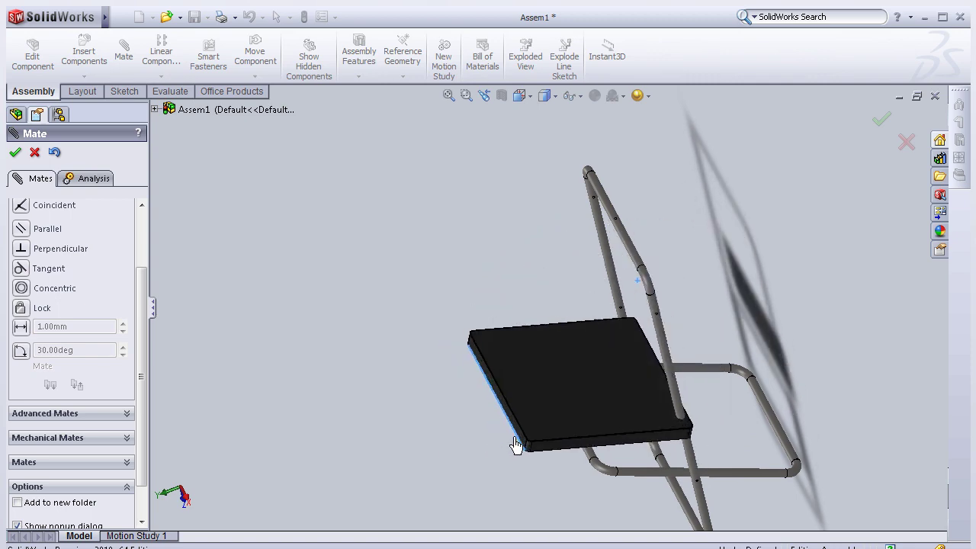
pyautogui.moveTo(516, 444)
pyautogui.mouseDown(button='middle')
pyautogui.moveTo(447, 420)
pyautogui.moveTo(562, 366)
pyautogui.moveTo(584, 333)
pyautogui.moveTo(564, 394)
pyautogui.moveTo(577, 409)
pyautogui.moveTo(562, 397)
pyautogui.moveTo(572, 392)
pyautogui.mouseUp(button='middle')
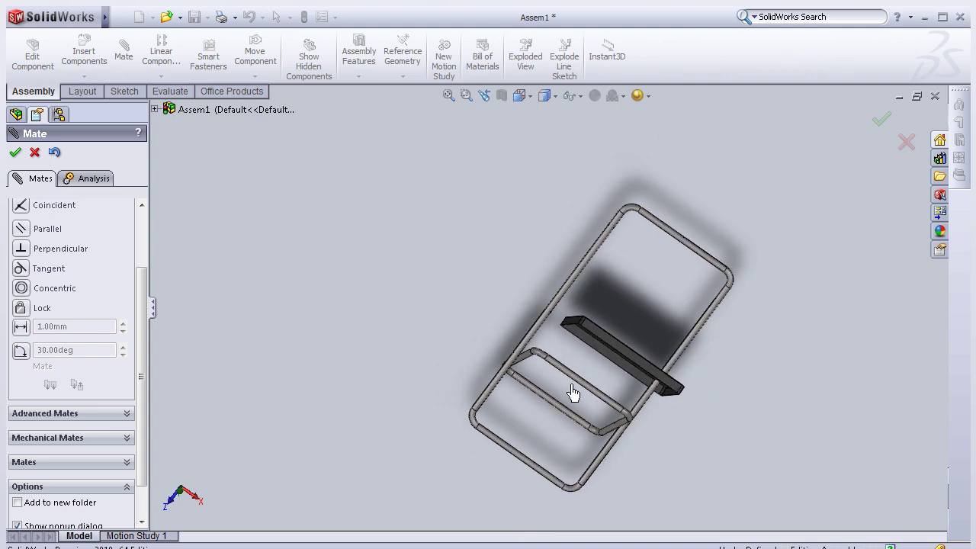
pyautogui.scroll(-3, 546, 286)
pyautogui.scroll(-1, 545, 286)
pyautogui.moveTo(548, 282)
pyautogui.mouseDown(button='middle')
pyautogui.moveTo(540, 257)
pyautogui.moveTo(537, 304)
pyautogui.mouseUp(button='middle')
pyautogui.scroll(-3, 537, 304)
pyautogui.scroll(-3, 623, 321)
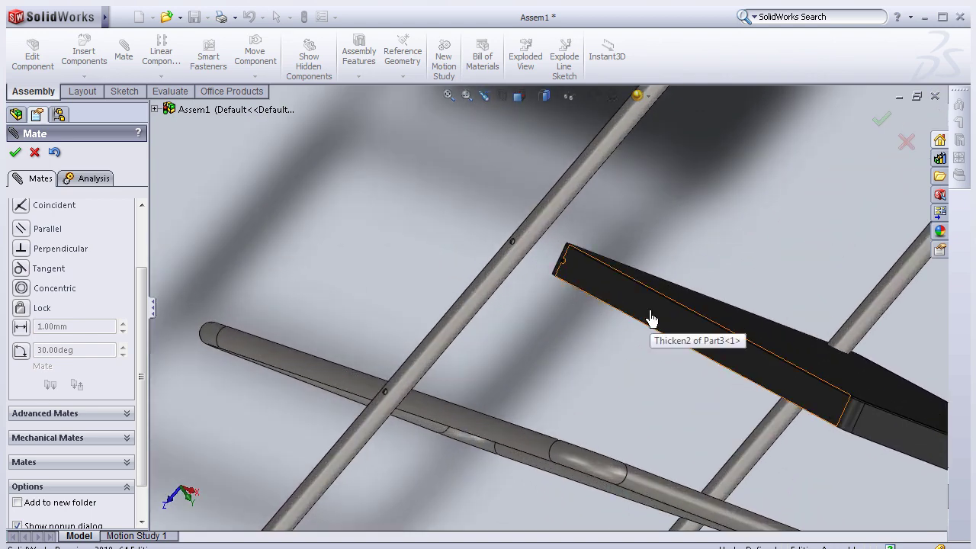
pyautogui.click(652, 319)
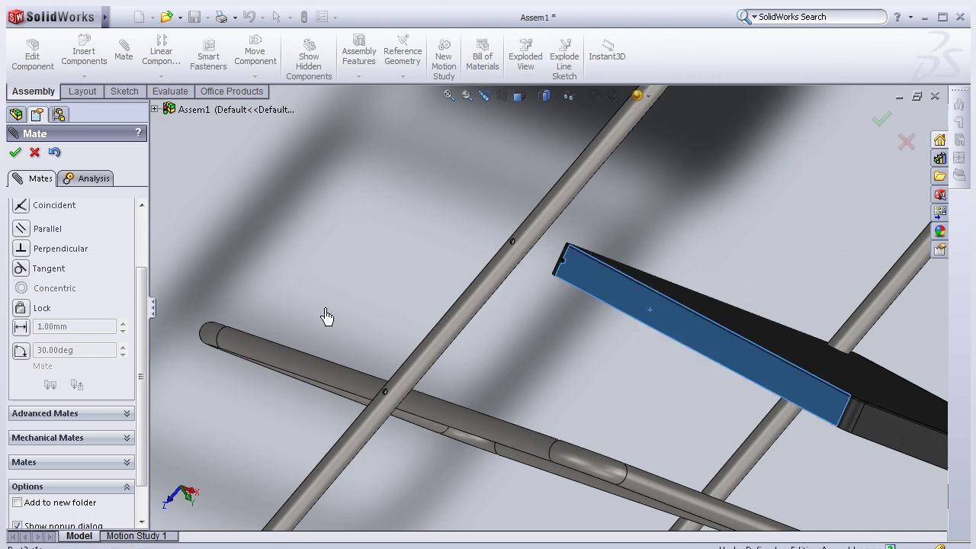
pyautogui.moveTo(451, 235); pyautogui.dragTo(338, 218, button='middle')
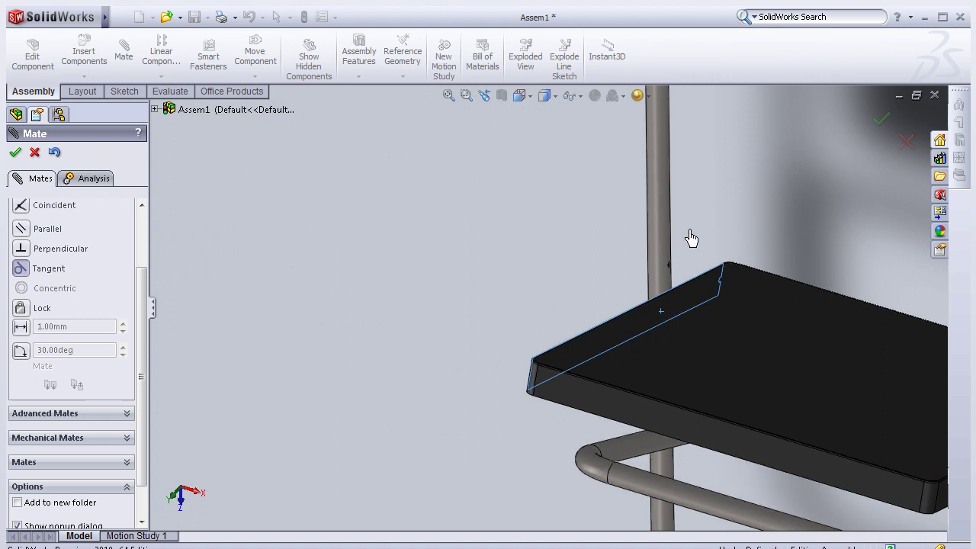
pyautogui.click(665, 231)
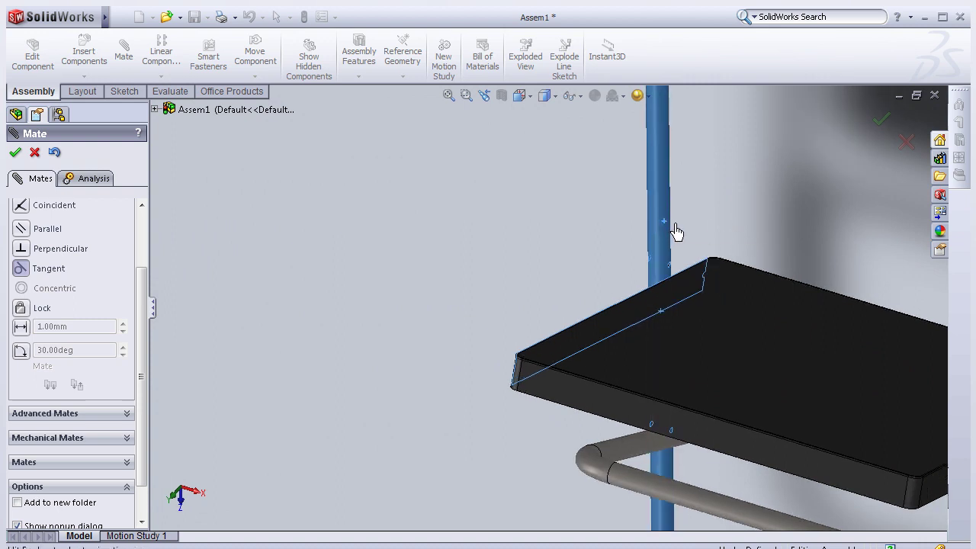
pyautogui.click(789, 204)
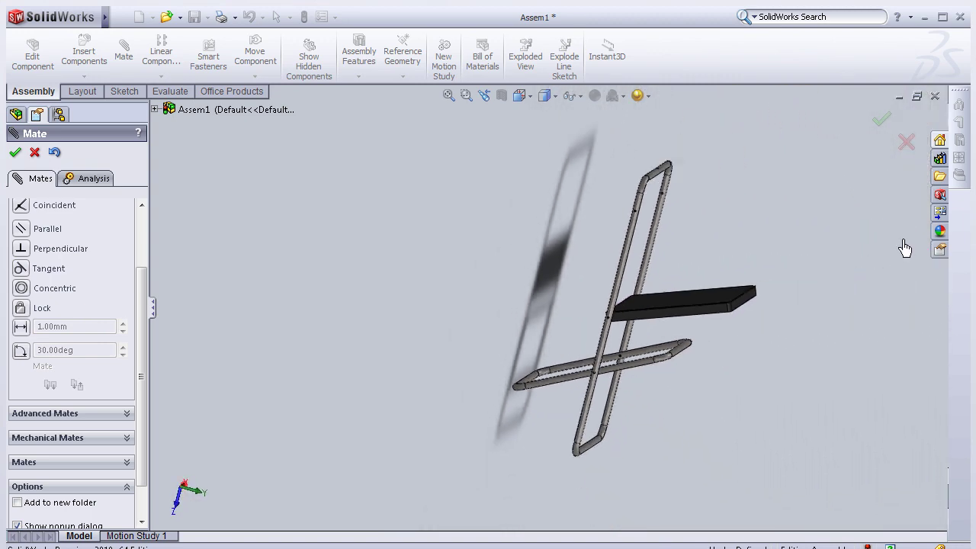
# Mate the seat's underside tangent to the front cross tube so it rests level.
pyautogui.moveTo(703, 429)
pyautogui.mouseDown(button='middle')
pyautogui.moveTo(650, 292)
pyautogui.moveTo(719, 323)
pyautogui.moveTo(704, 394)
pyautogui.moveTo(714, 394)
pyautogui.moveTo(714, 372)
pyautogui.mouseUp(button='middle')
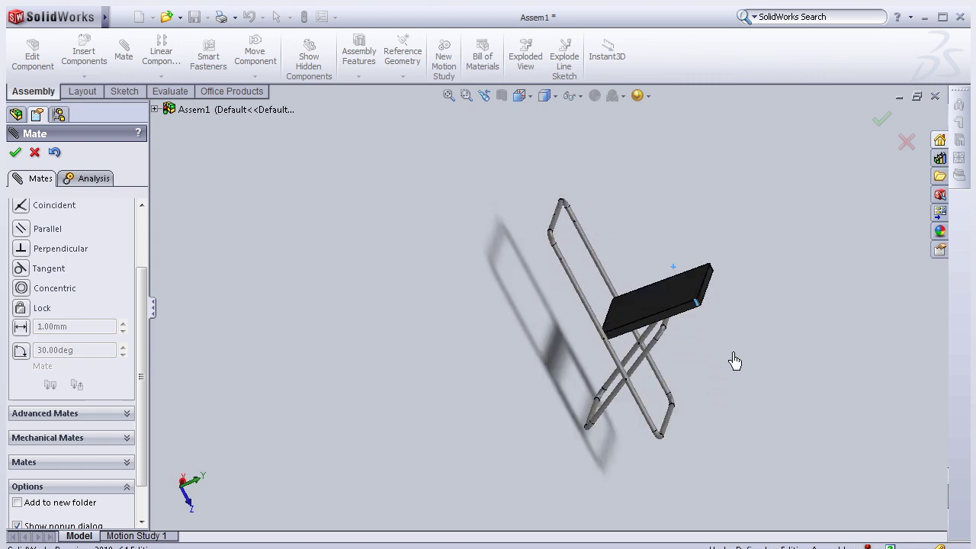
pyautogui.moveTo(528, 280)
pyautogui.mouseDown()
pyautogui.moveTo(490, 359)
pyautogui.moveTo(664, 315)
pyautogui.mouseUp()
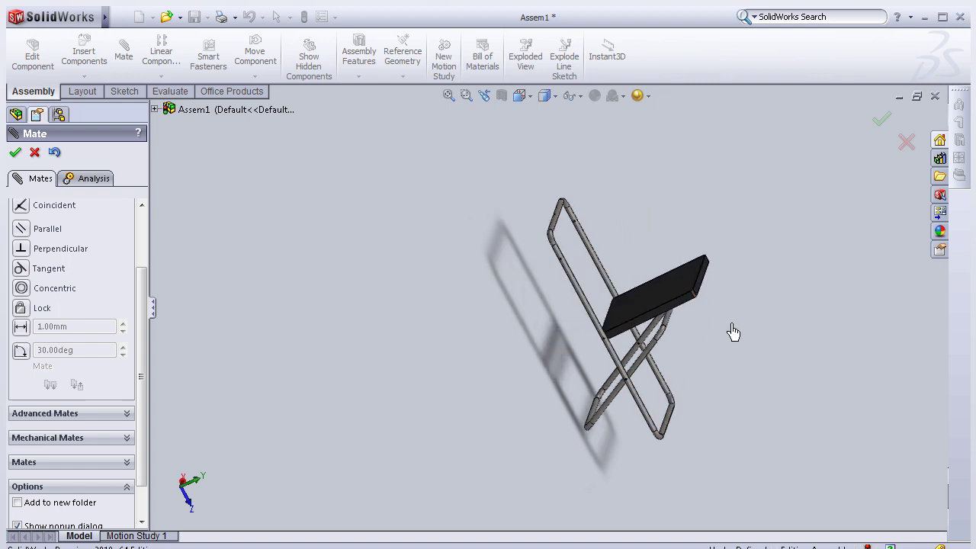
pyautogui.scroll(-1, 712, 286)
pyautogui.scroll(-2, 712, 279)
pyautogui.scroll(-2, 708, 290)
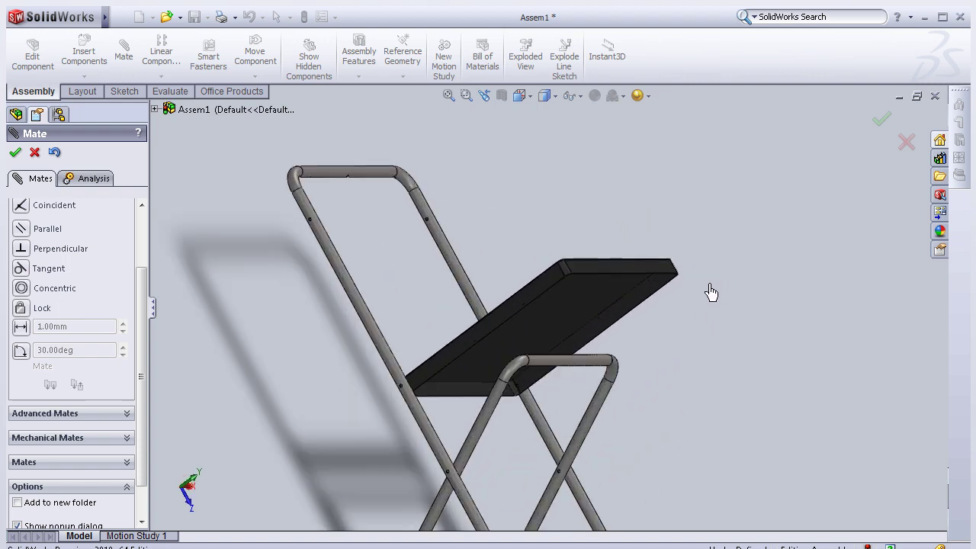
pyautogui.scroll(-2, 699, 258)
pyautogui.scroll(-2, 698, 244)
pyautogui.scroll(-2, 686, 251)
pyautogui.scroll(-1, 677, 255)
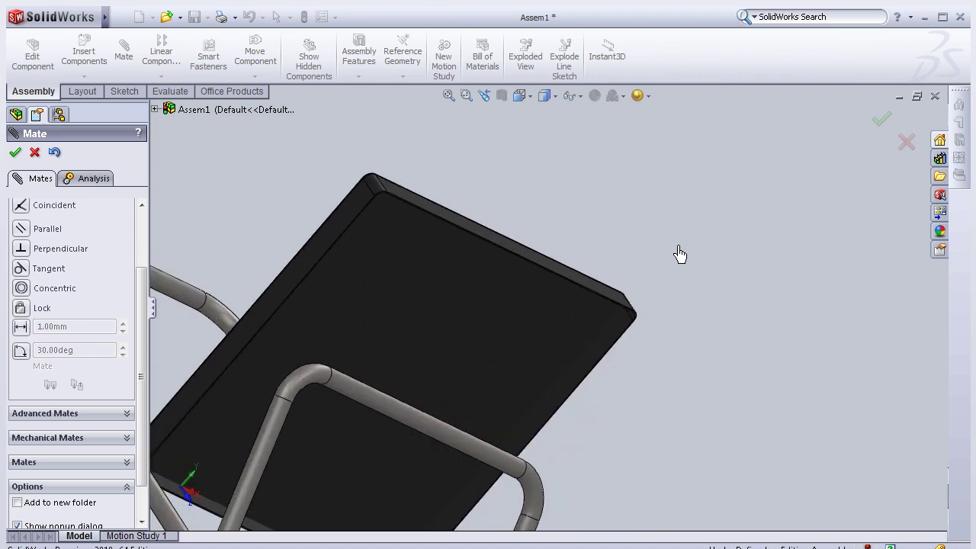
pyautogui.scroll(-1, 671, 257)
pyautogui.moveTo(668, 258)
pyautogui.mouseDown(button='middle')
pyautogui.moveTo(664, 198)
pyautogui.moveTo(724, 290)
pyautogui.moveTo(773, 331)
pyautogui.moveTo(790, 266)
pyautogui.moveTo(799, 266)
pyautogui.moveTo(684, 241)
pyautogui.moveTo(604, 363)
pyautogui.mouseUp(button='middle')
pyautogui.moveTo(480, 339)
pyautogui.mouseDown(button='middle')
pyautogui.moveTo(473, 311)
pyautogui.moveTo(488, 283)
pyautogui.moveTo(471, 283)
pyautogui.mouseUp(button='middle')
pyautogui.click(464, 297)
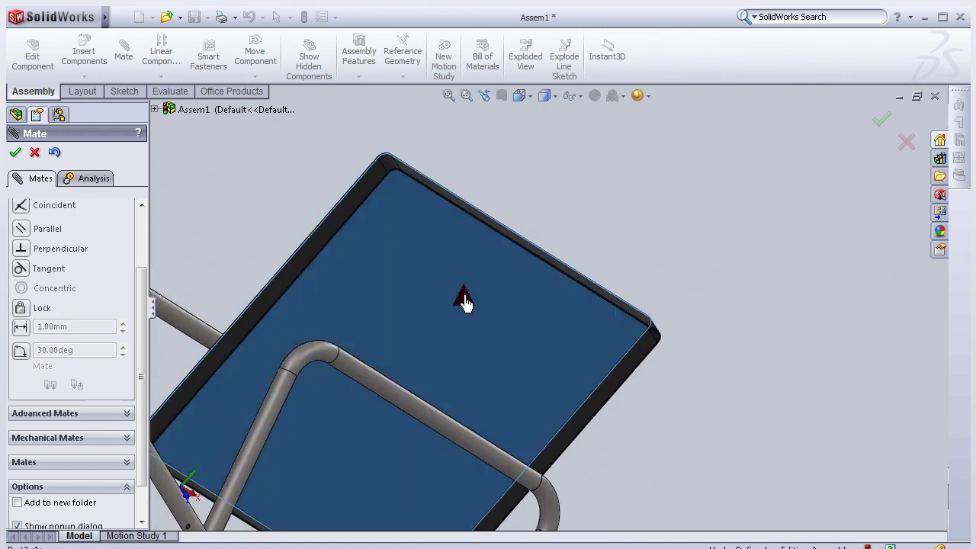
pyautogui.moveTo(685, 279)
pyautogui.mouseDown(button='middle')
pyautogui.moveTo(714, 275)
pyautogui.moveTo(721, 313)
pyautogui.moveTo(697, 370)
pyautogui.moveTo(500, 422)
pyautogui.mouseUp(button='middle')
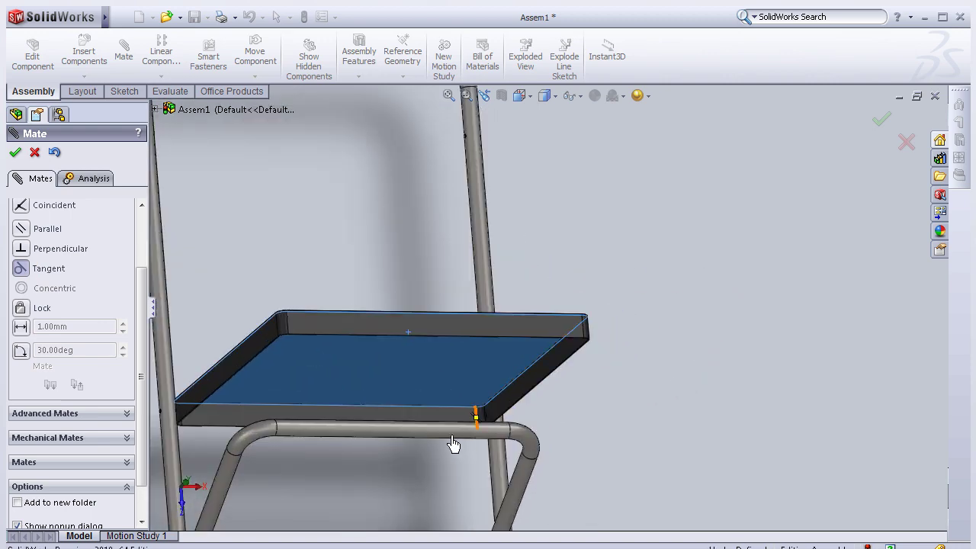
pyautogui.scroll(-2, 452, 444)
pyautogui.scroll(-3, 441, 443)
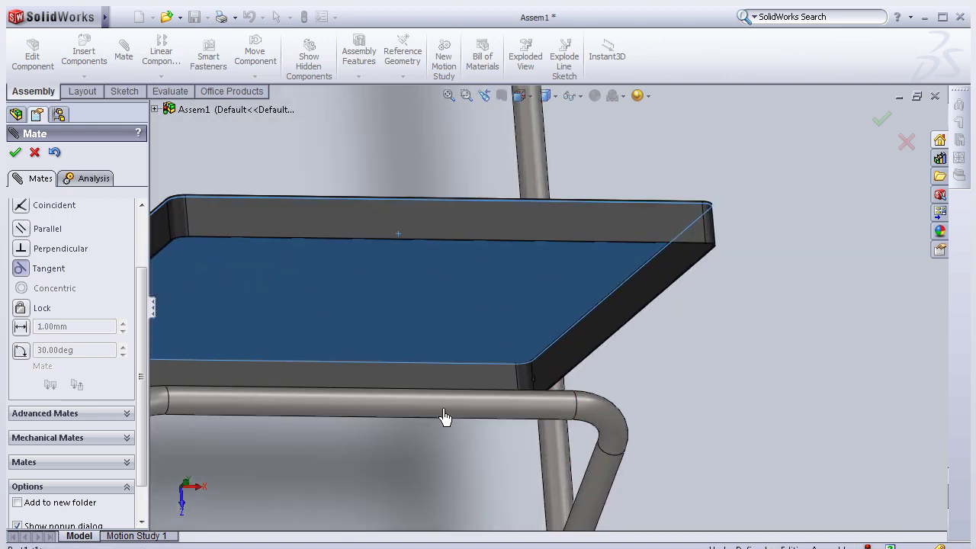
pyautogui.click(445, 417)
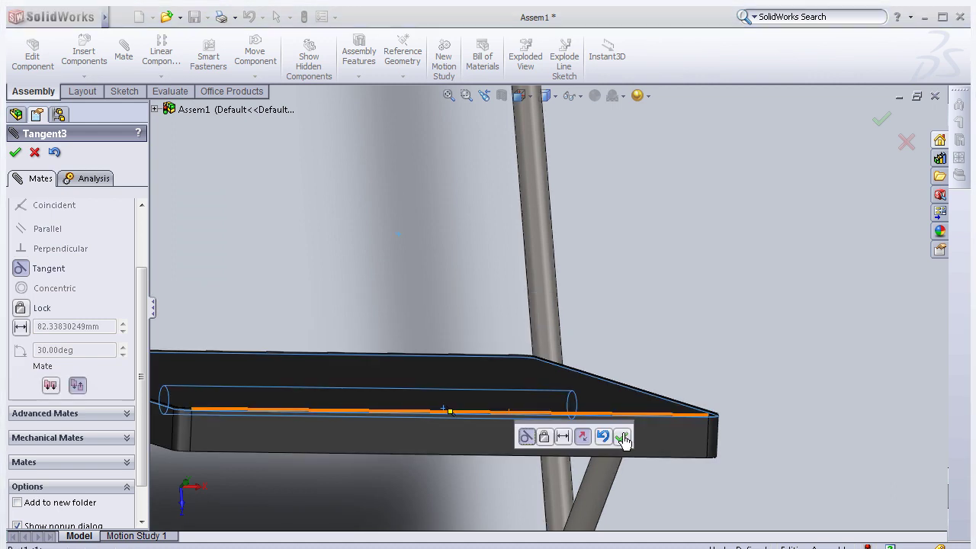
pyautogui.click(622, 436)
# Finish the last tangent mate and exit the Mate command.
pyautogui.press('f')
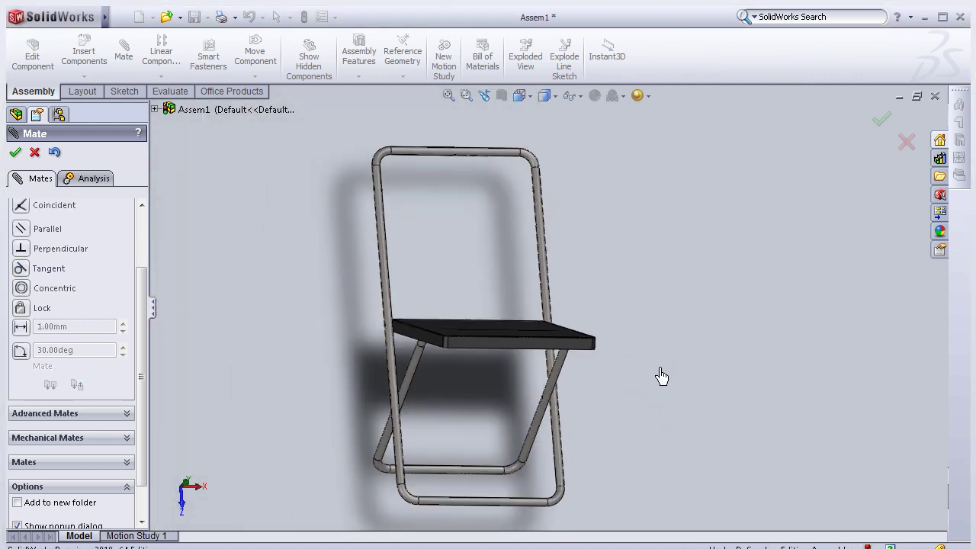
pyautogui.moveTo(660, 376); pyautogui.dragTo(731, 338, button='middle')
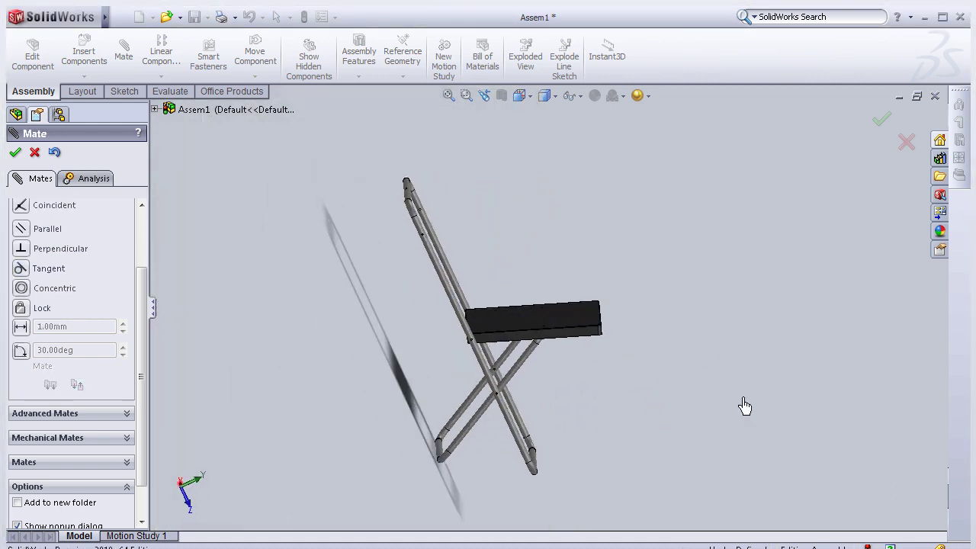
pyautogui.moveTo(745, 407)
pyautogui.mouseDown(button='middle')
pyautogui.moveTo(718, 429)
pyautogui.moveTo(744, 425)
pyautogui.moveTo(731, 408)
pyautogui.moveTo(735, 389)
pyautogui.mouseUp(button='middle')
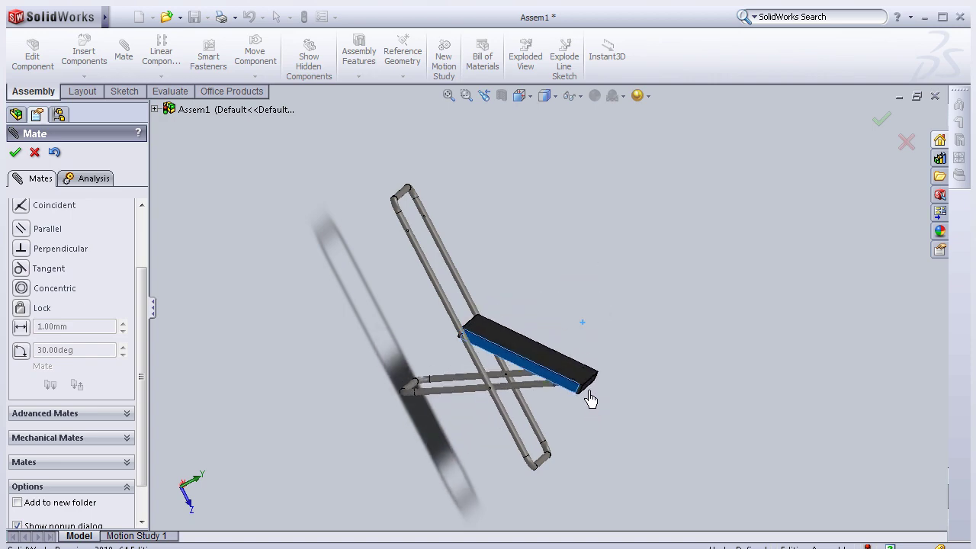
pyautogui.press('Return')
# Drag Part1's cross bar to confirm the chair frame still folds with the seat attached.
pyautogui.moveTo(551, 194)
pyautogui.mouseDown(button='middle')
pyautogui.moveTo(551, 117)
pyautogui.moveTo(470, 157)
pyautogui.moveTo(527, 227)
pyautogui.moveTo(488, 176)
pyautogui.moveTo(496, 170)
pyautogui.moveTo(502, 183)
pyautogui.moveTo(472, 435)
pyautogui.moveTo(429, 414)
pyautogui.moveTo(457, 407)
pyautogui.moveTo(420, 398)
pyautogui.moveTo(442, 366)
pyautogui.moveTo(453, 397)
pyautogui.moveTo(519, 442)
pyautogui.mouseUp(button='middle')
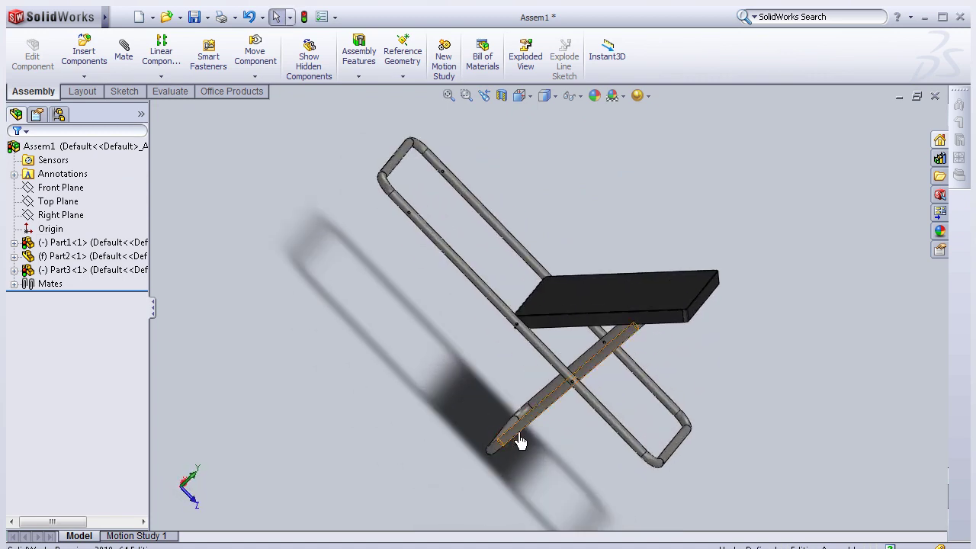
pyautogui.moveTo(522, 434)
pyautogui.mouseDown()
pyautogui.moveTo(538, 445)
pyautogui.moveTo(478, 429)
pyautogui.mouseUp()
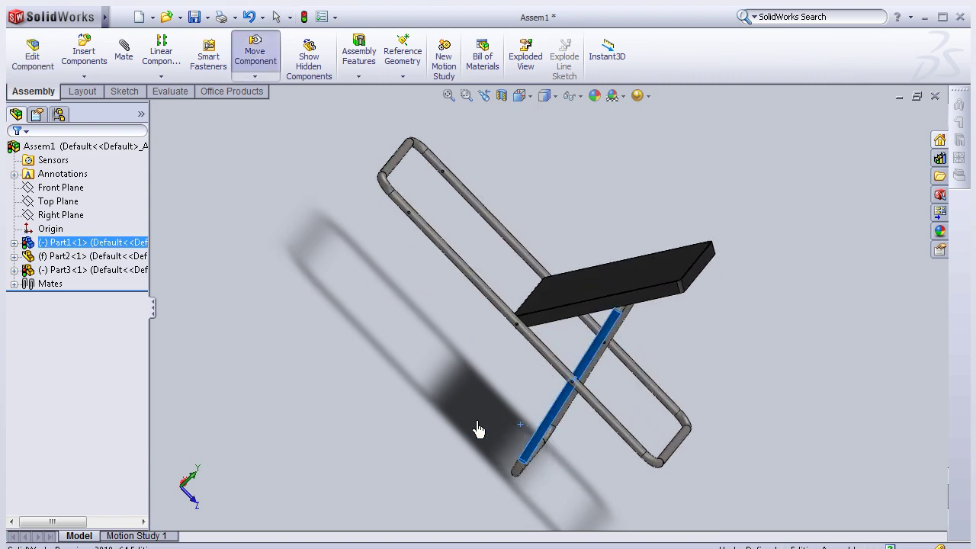
pyautogui.moveTo(404, 389)
pyautogui.mouseDown(button='middle')
pyautogui.moveTo(351, 297)
pyautogui.moveTo(398, 450)
pyautogui.moveTo(396, 433)
pyautogui.mouseUp(button='middle')
# Fit the chair in view and insert Part4, the backrest panel, beside the frame.
pyautogui.press('f')
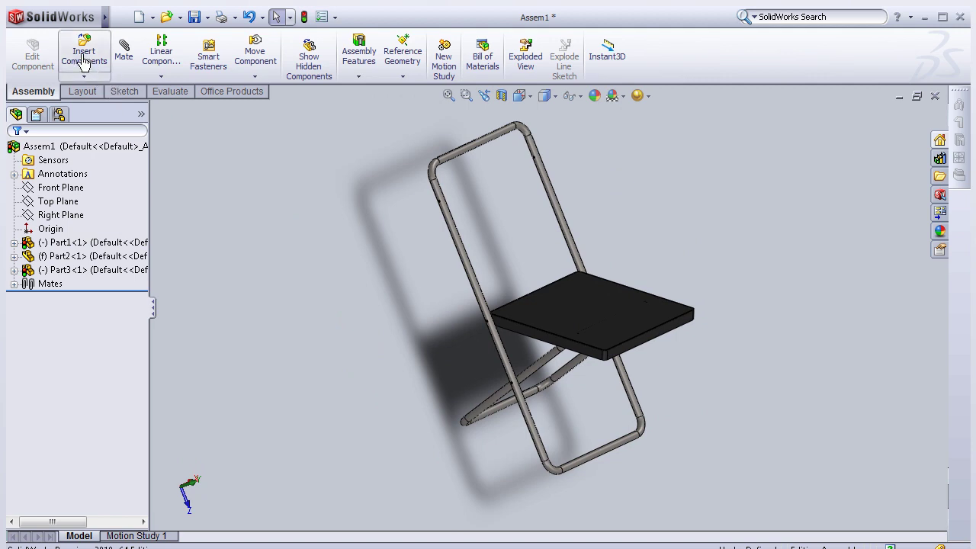
pyautogui.click(84, 61)
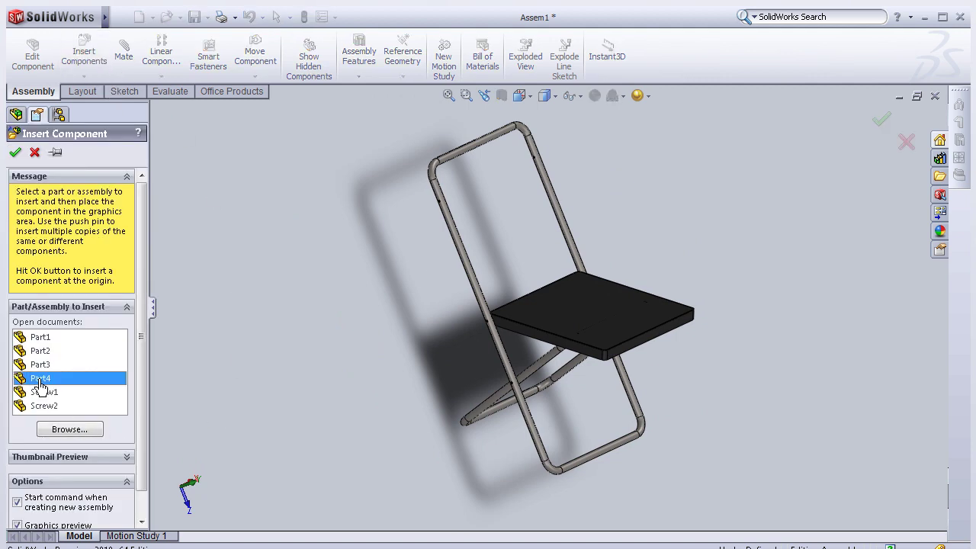
pyautogui.click(390, 277)
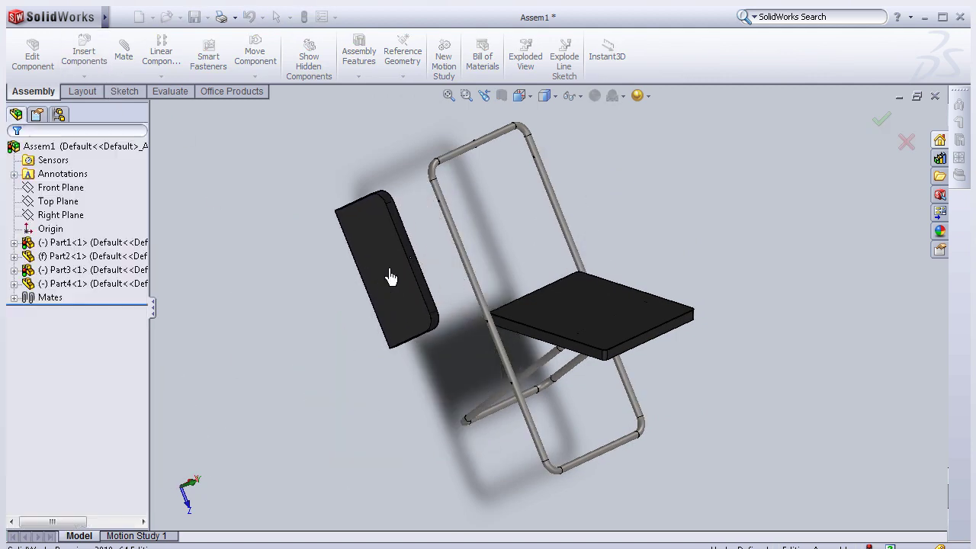
# Zoom in on the small pivot hole of the backrest panel.
pyautogui.scroll(-1, 516, 312)
pyautogui.scroll(-2, 450, 229)
pyautogui.scroll(-2, 438, 257)
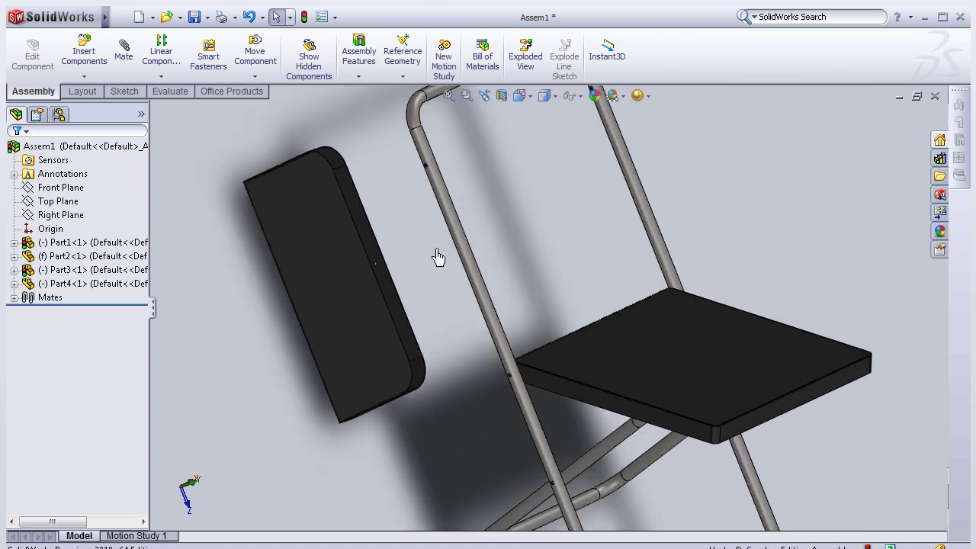
pyautogui.scroll(-1, 399, 281)
pyautogui.scroll(-2, 388, 294)
pyautogui.scroll(-2, 370, 322)
pyautogui.scroll(-1, 370, 329)
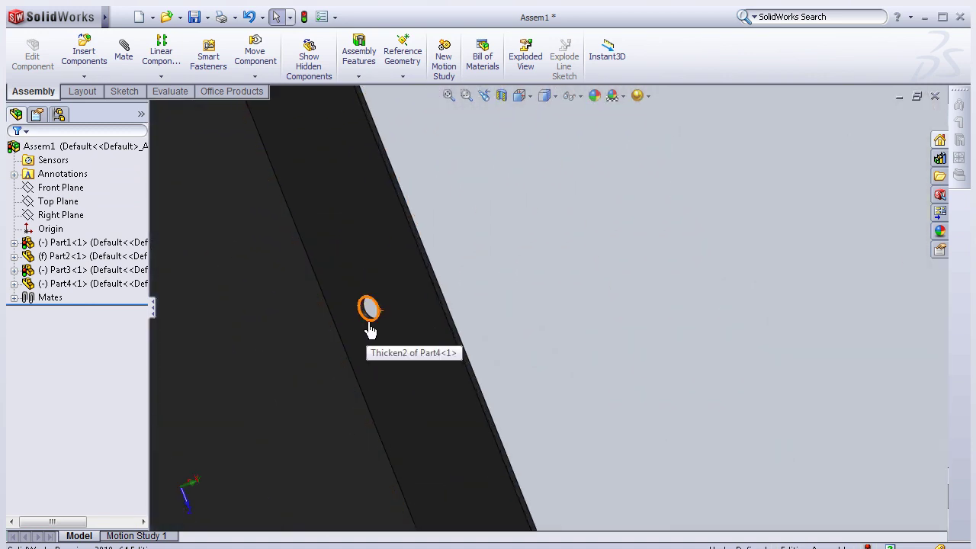
pyautogui.scroll(-2, 384, 320)
pyautogui.scroll(-1, 419, 306)
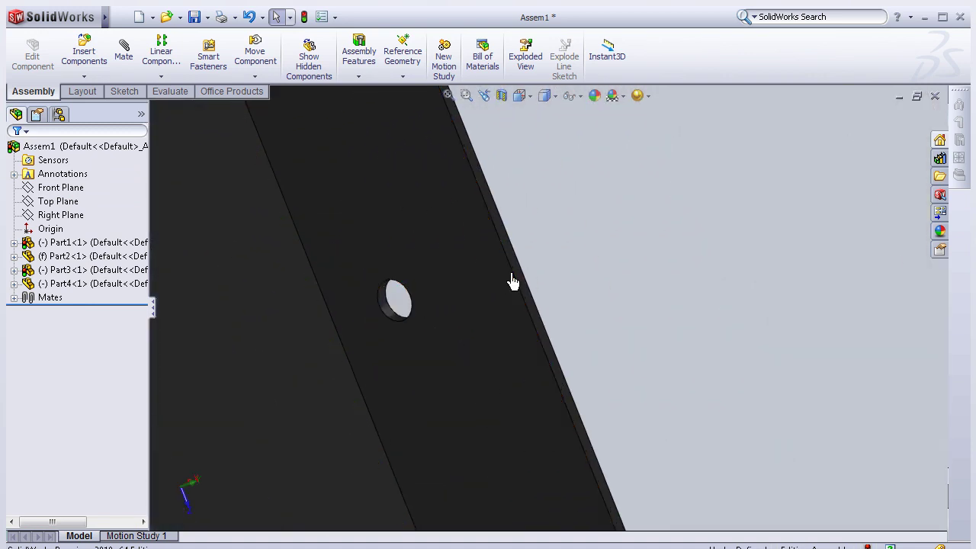
# Select the backrest's pivot hole face and the frame tube's hole face for a mate.
pyautogui.click(387, 319)
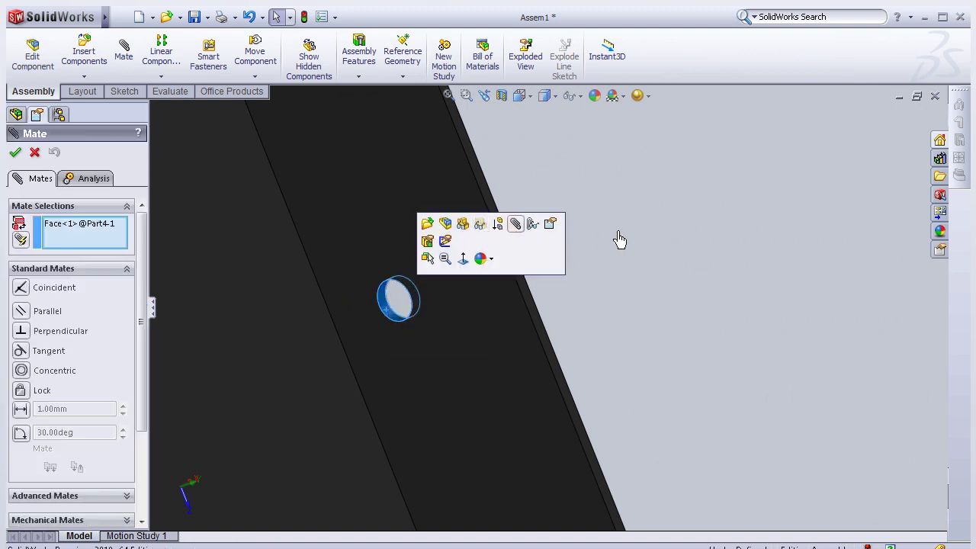
pyautogui.scroll(2, 626, 241)
pyautogui.scroll(2, 628, 241)
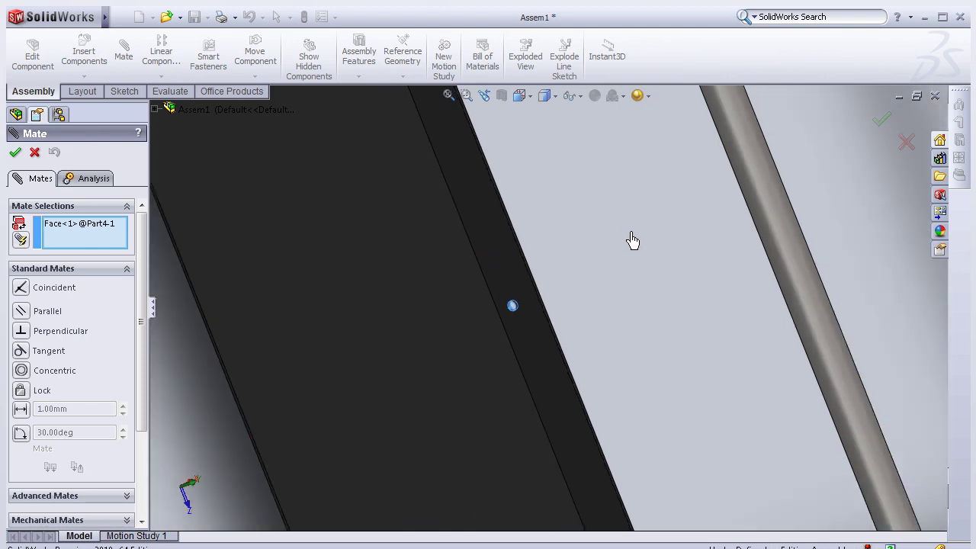
pyautogui.scroll(2, 631, 241)
pyautogui.scroll(2, 635, 241)
pyautogui.scroll(2, 666, 195)
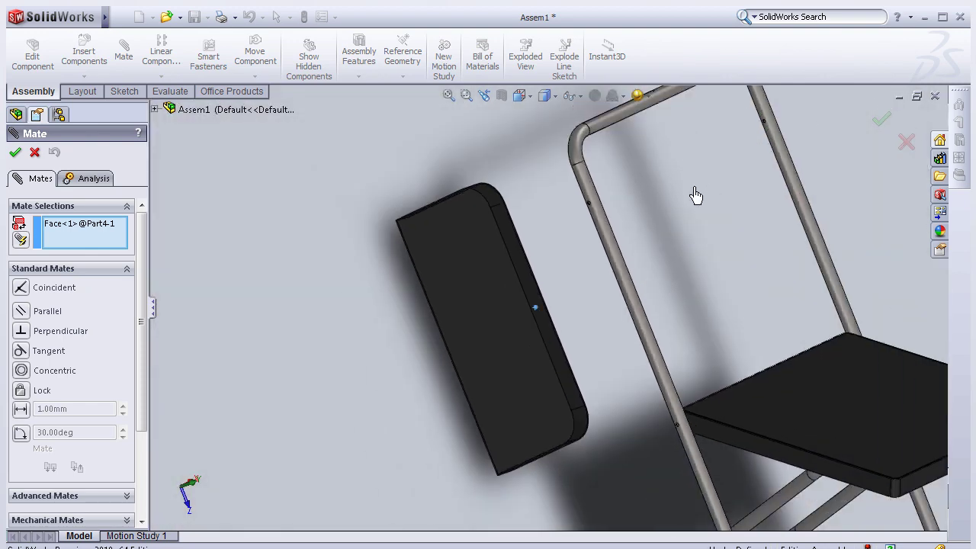
pyautogui.moveTo(695, 195)
pyautogui.mouseDown(button='middle')
pyautogui.moveTo(716, 241)
pyautogui.moveTo(712, 209)
pyautogui.moveTo(686, 200)
pyautogui.mouseUp(button='middle')
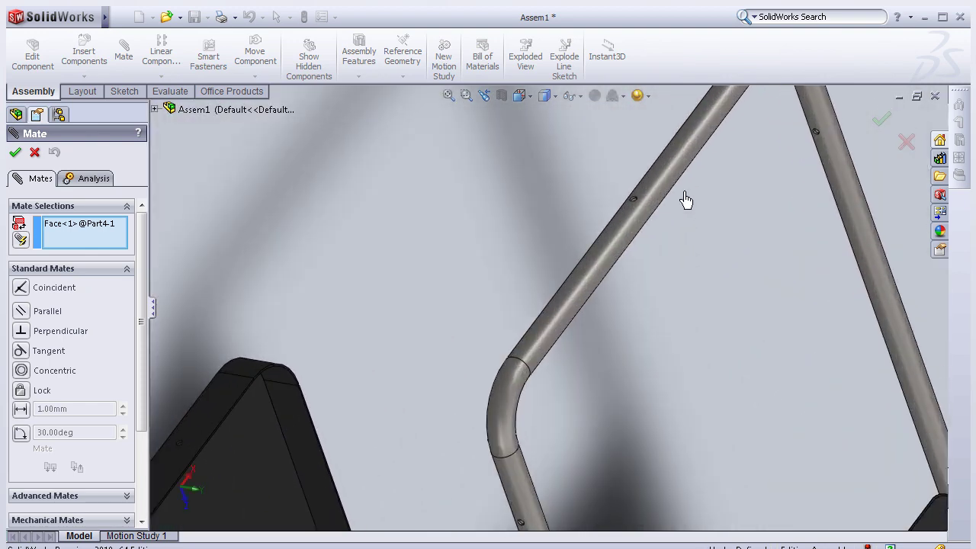
pyautogui.scroll(-2, 671, 201)
pyautogui.scroll(-2, 595, 229)
pyautogui.scroll(-2, 571, 233)
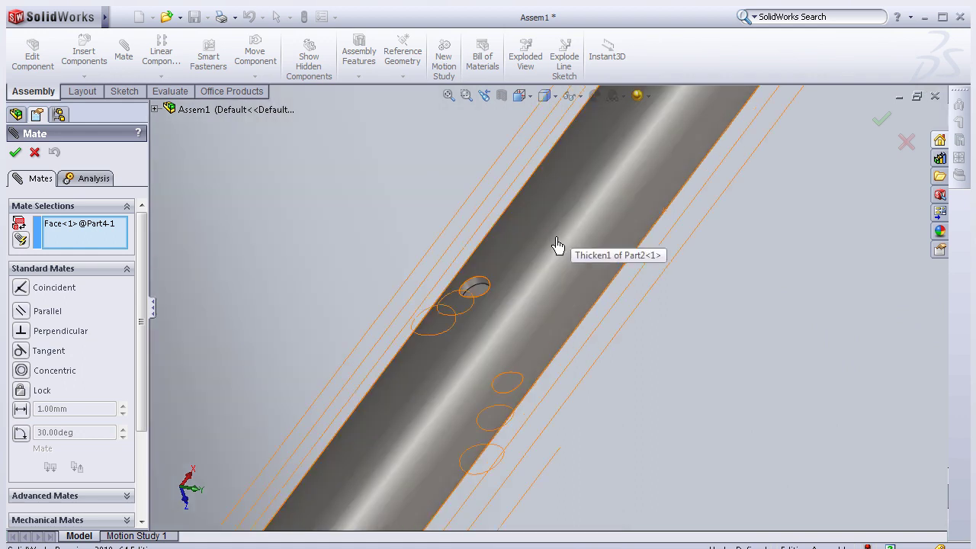
pyautogui.scroll(-2, 468, 304)
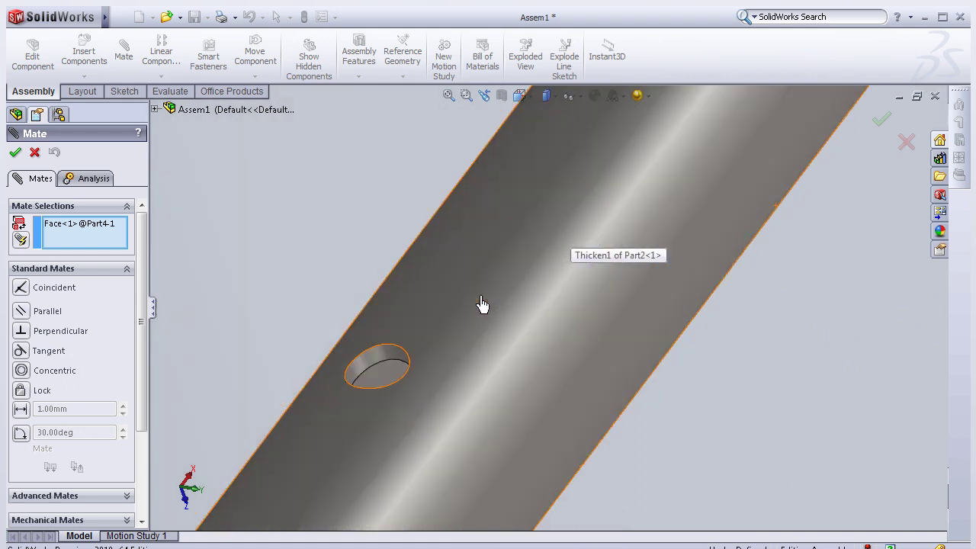
pyautogui.click(383, 368)
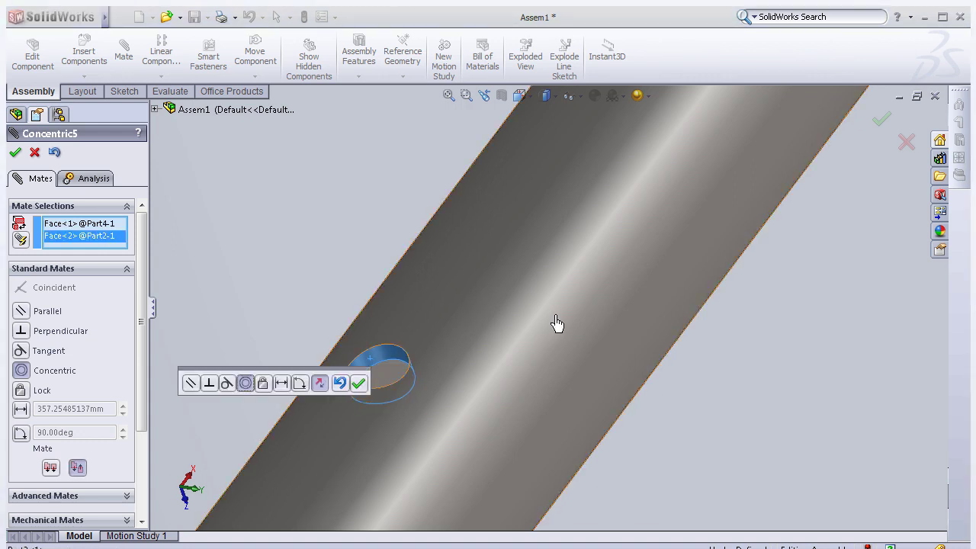
# Make the faces Concentric, flipping alignment twice to check it, and accept the mate.
pyautogui.scroll(1, 556, 324)
pyautogui.scroll(4, 564, 314)
pyautogui.scroll(2, 567, 314)
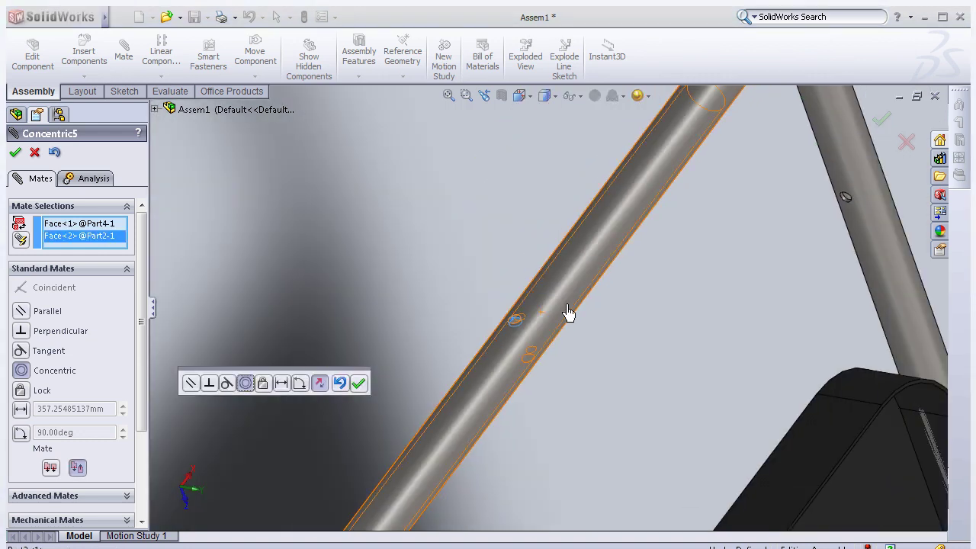
pyautogui.scroll(2, 566, 314)
pyautogui.scroll(2, 568, 312)
pyautogui.scroll(2, 567, 313)
pyautogui.scroll(2, 570, 331)
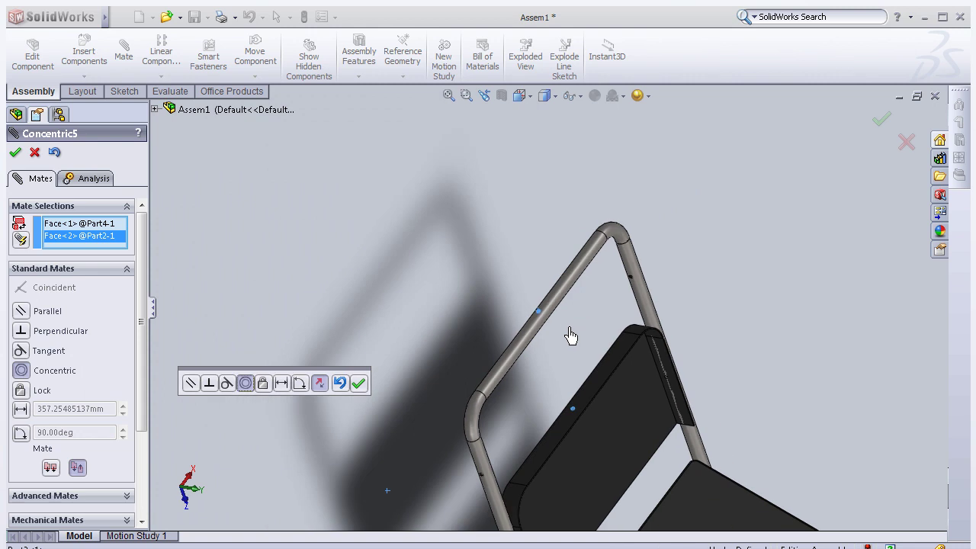
pyautogui.moveTo(546, 371); pyautogui.dragTo(549, 369, button='middle')
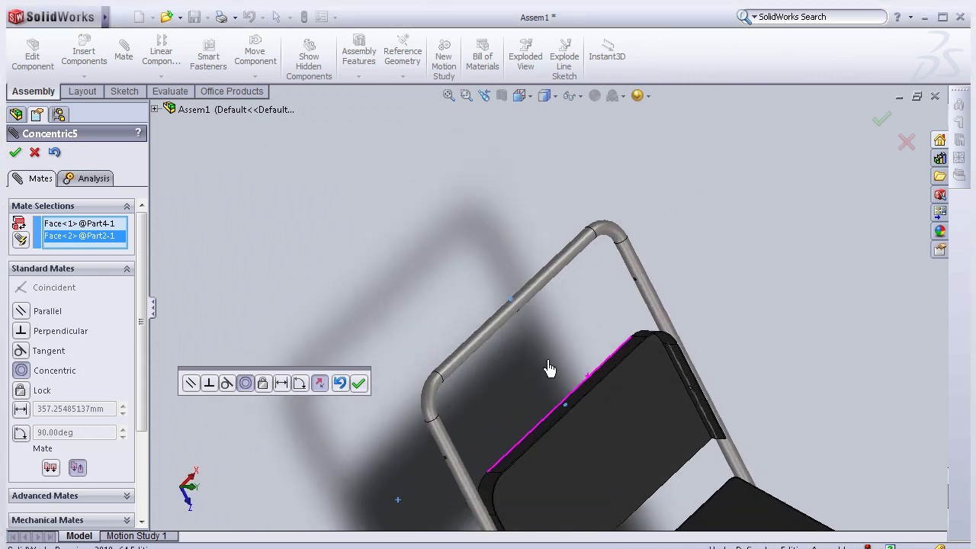
pyautogui.click(320, 383)
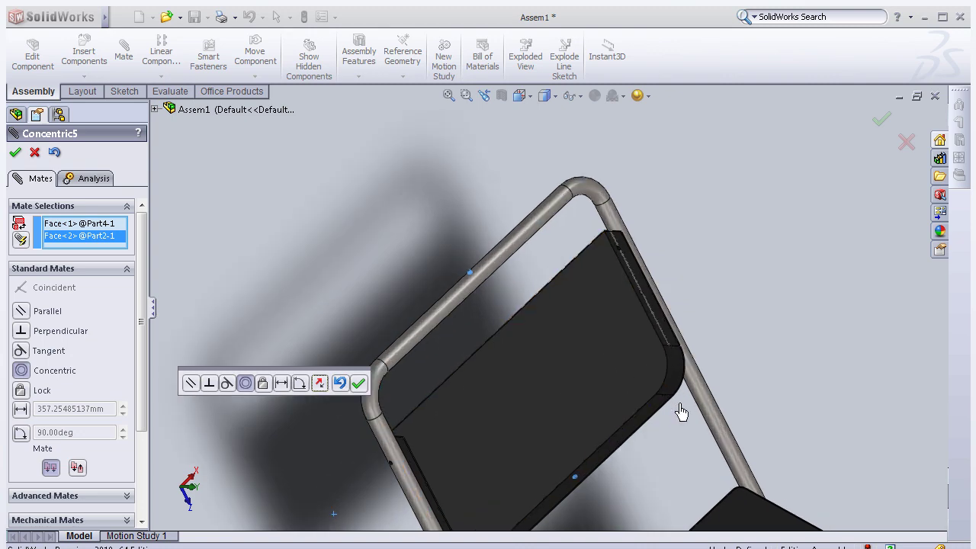
pyautogui.moveTo(675, 407)
pyautogui.mouseDown(button='middle')
pyautogui.moveTo(701, 398)
pyautogui.moveTo(702, 437)
pyautogui.moveTo(668, 424)
pyautogui.moveTo(683, 312)
pyautogui.moveTo(688, 320)
pyautogui.mouseUp(button='middle')
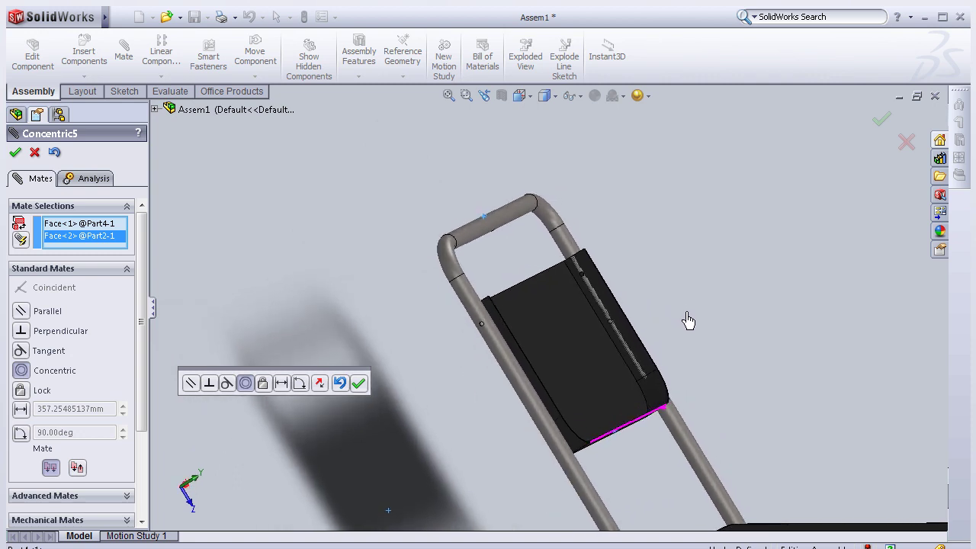
pyautogui.click(321, 384)
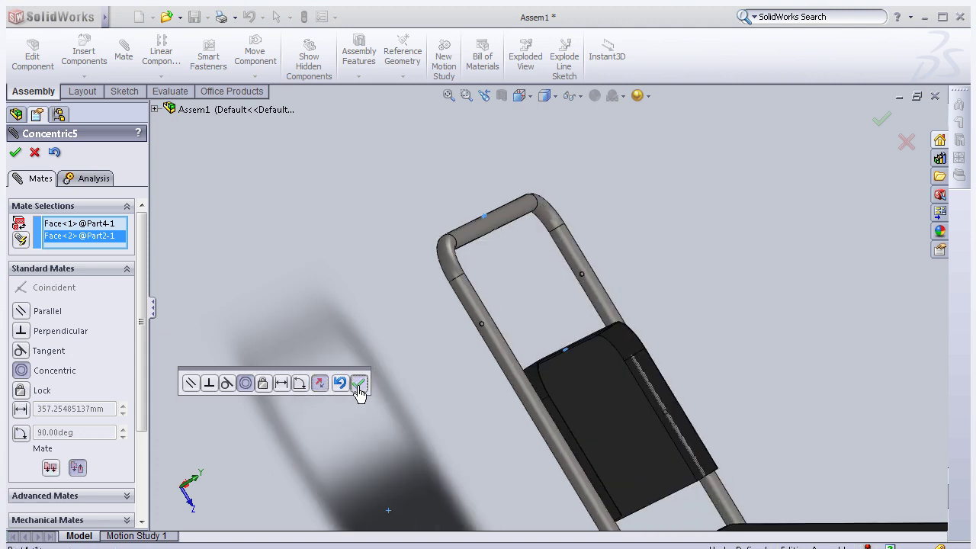
pyautogui.click(358, 384)
# Rotate the backrest about its pivot into the back uprights and orbit to view its front face.
pyautogui.moveTo(598, 389)
pyautogui.mouseDown()
pyautogui.moveTo(639, 349)
pyautogui.moveTo(516, 384)
pyautogui.moveTo(625, 333)
pyautogui.moveTo(514, 370)
pyautogui.moveTo(608, 326)
pyautogui.moveTo(488, 394)
pyautogui.moveTo(488, 470)
pyautogui.moveTo(607, 267)
pyautogui.moveTo(612, 318)
pyautogui.moveTo(583, 283)
pyautogui.moveTo(508, 323)
pyautogui.moveTo(556, 414)
pyautogui.moveTo(629, 392)
pyautogui.moveTo(693, 301)
pyautogui.moveTo(689, 264)
pyautogui.moveTo(663, 218)
pyautogui.moveTo(510, 415)
pyautogui.moveTo(591, 385)
pyautogui.mouseUp()
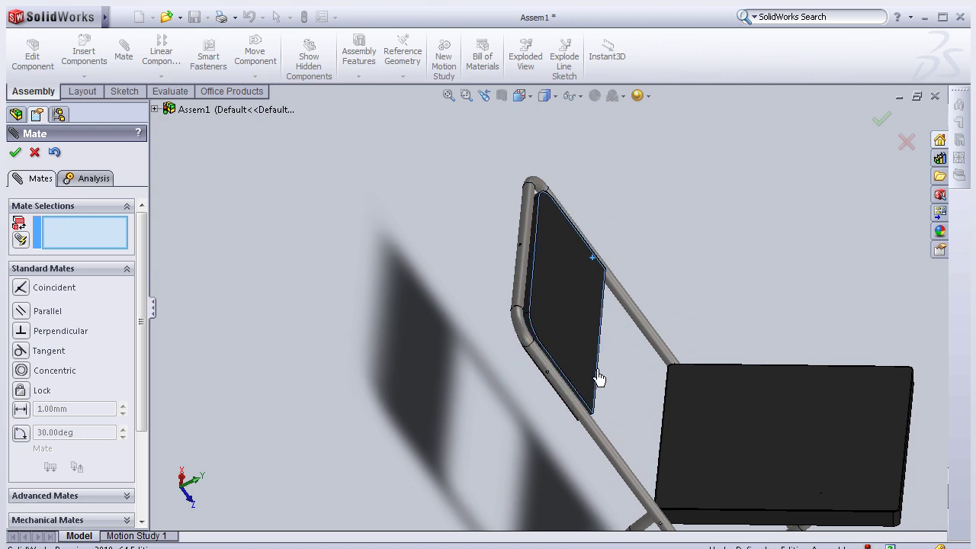
pyautogui.moveTo(605, 359)
pyautogui.mouseDown(button='middle')
pyautogui.moveTo(539, 329)
pyautogui.moveTo(557, 331)
pyautogui.mouseUp(button='middle')
pyautogui.scroll(2, 674, 328)
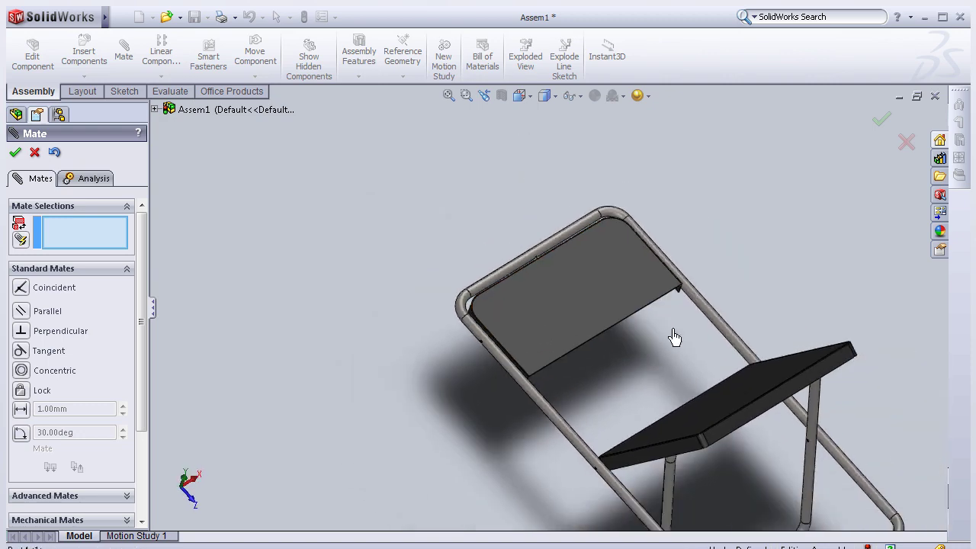
pyautogui.scroll(1, 634, 359)
pyautogui.moveTo(633, 359)
pyautogui.mouseDown(button='middle')
pyautogui.moveTo(636, 370)
pyautogui.moveTo(631, 345)
pyautogui.mouseUp(button='middle')
pyautogui.scroll(-1, 632, 345)
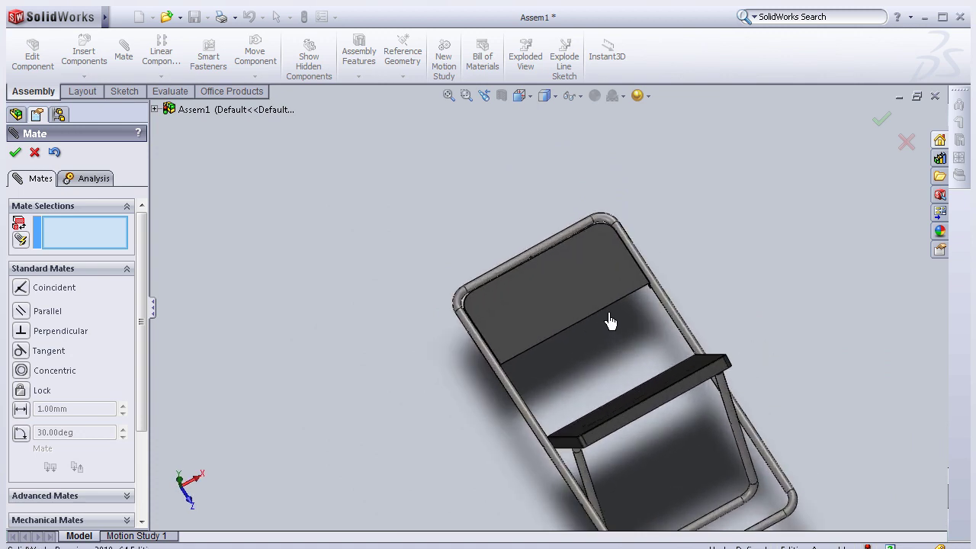
pyautogui.scroll(-2, 610, 323)
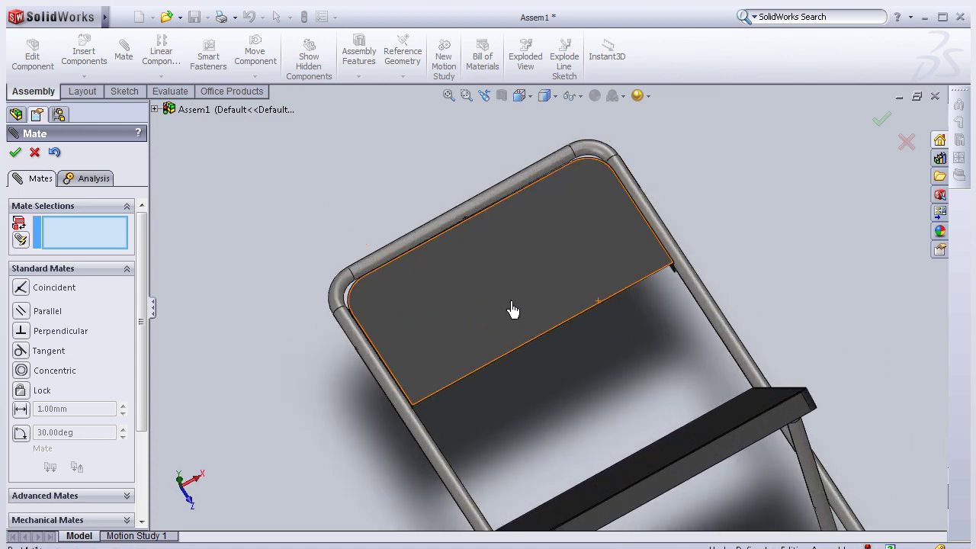
pyautogui.moveTo(336, 416)
pyautogui.mouseDown(button='middle')
pyautogui.moveTo(362, 423)
pyautogui.moveTo(377, 447)
pyautogui.mouseUp(button='middle')
# Orbit and zoom around the backrest panel and frame to inspect them from several angles.
pyautogui.scroll(3, 475, 424)
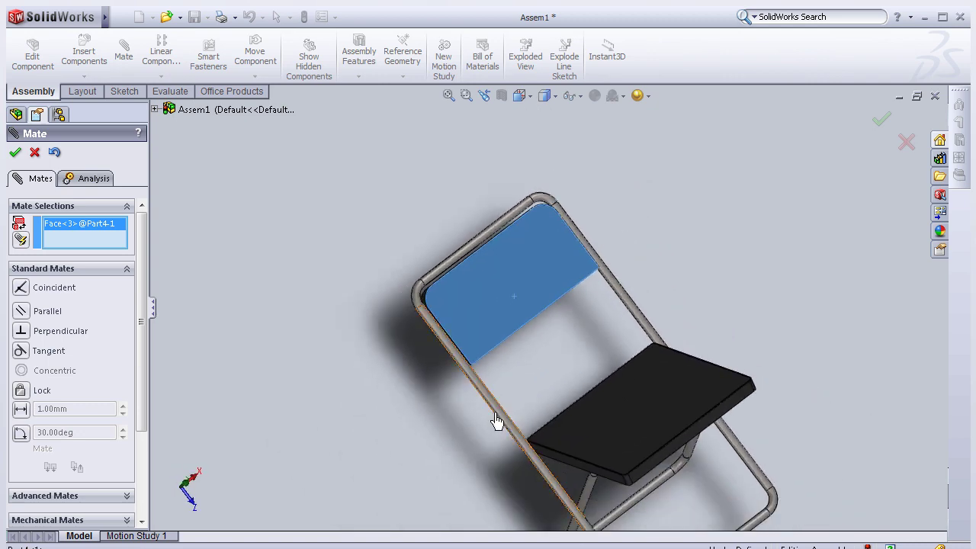
pyautogui.moveTo(496, 420)
pyautogui.mouseDown(button='middle')
pyautogui.moveTo(544, 359)
pyautogui.moveTo(607, 332)
pyautogui.mouseUp(button='middle')
pyautogui.scroll(-2, 606, 332)
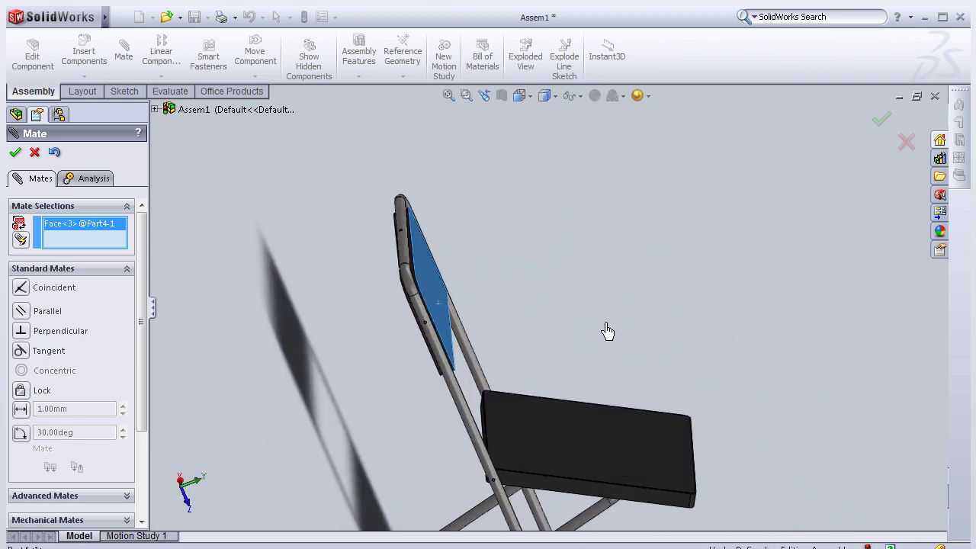
pyautogui.scroll(-2, 460, 340)
pyautogui.scroll(-2, 353, 366)
pyautogui.scroll(-2, 367, 368)
pyautogui.moveTo(367, 369); pyautogui.dragTo(379, 344, button='middle')
pyautogui.scroll(-3, 465, 311)
pyautogui.scroll(3, 526, 331)
pyautogui.scroll(-1, 526, 331)
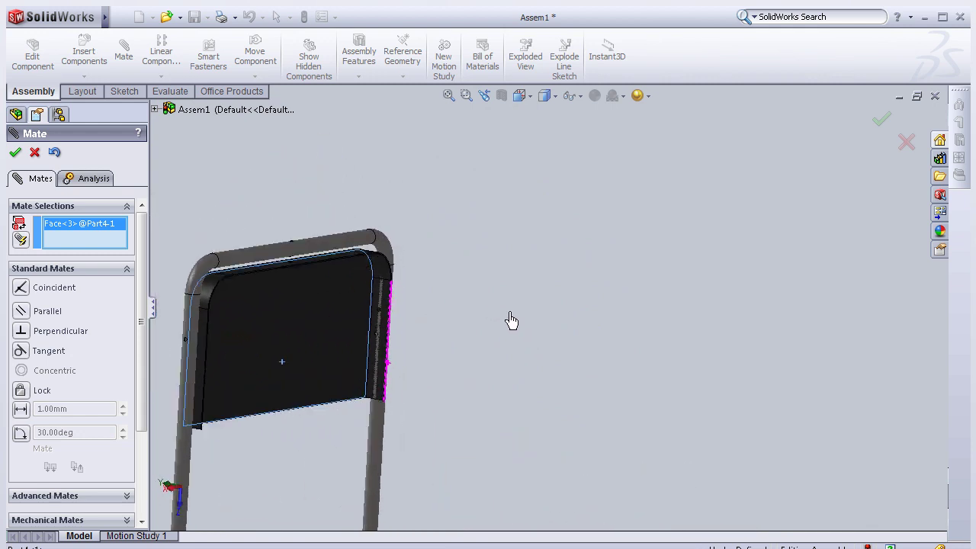
pyautogui.scroll(-1, 510, 322)
pyautogui.scroll(-1, 442, 366)
pyautogui.scroll(-1, 427, 338)
pyautogui.moveTo(427, 338); pyautogui.dragTo(344, 327, button='middle')
pyautogui.scroll(2, 318, 349)
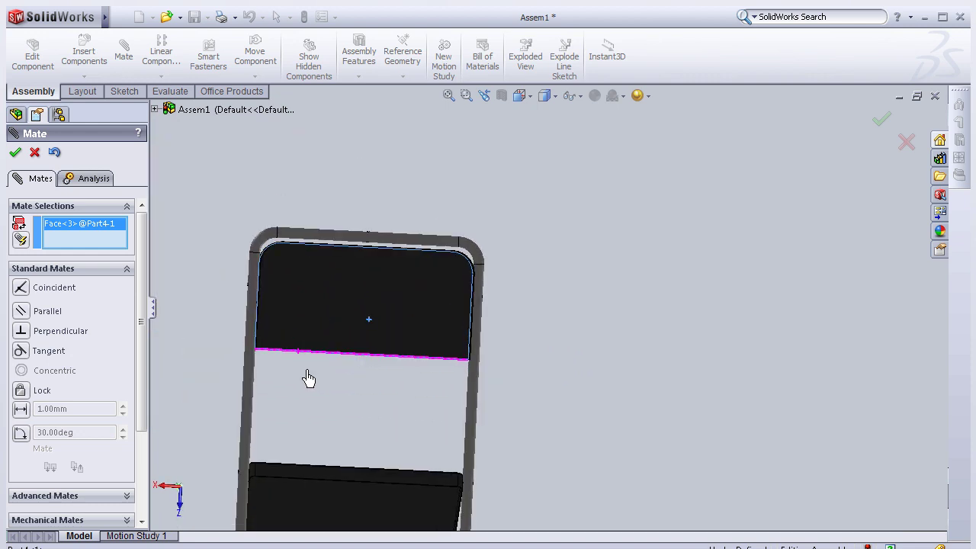
pyautogui.scroll(-1, 308, 379)
pyautogui.scroll(-2, 364, 294)
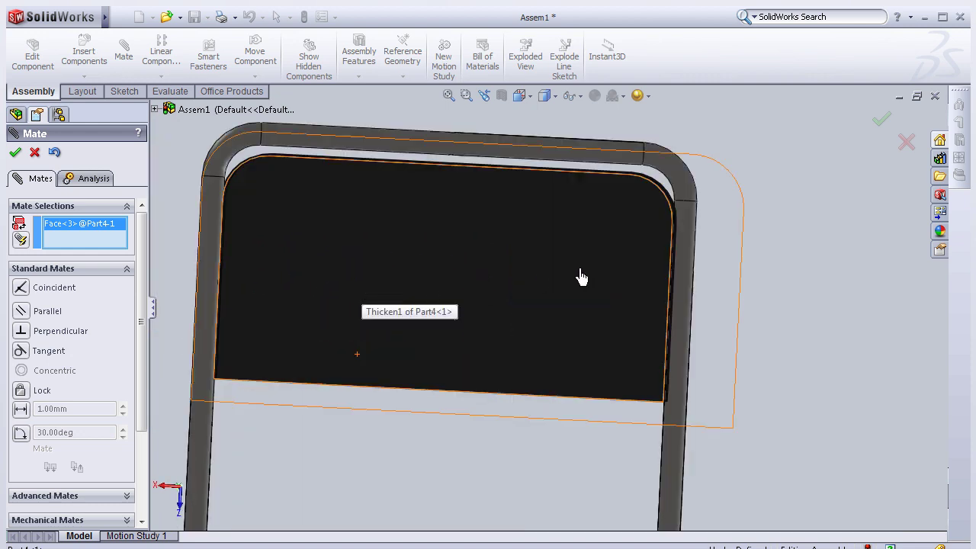
pyautogui.scroll(-2, 580, 277)
pyautogui.moveTo(789, 278); pyautogui.dragTo(785, 280, button='middle')
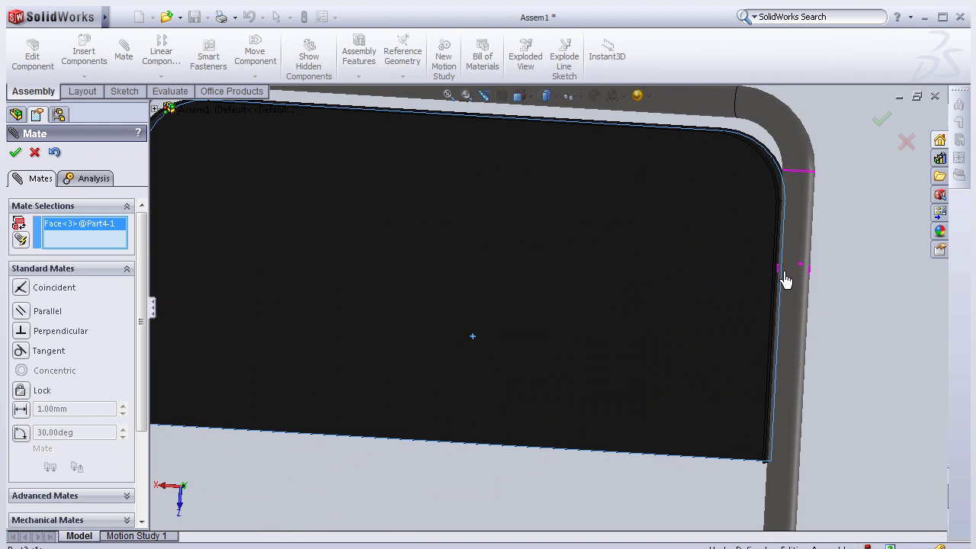
pyautogui.moveTo(696, 269); pyautogui.dragTo(506, 190, button='middle')
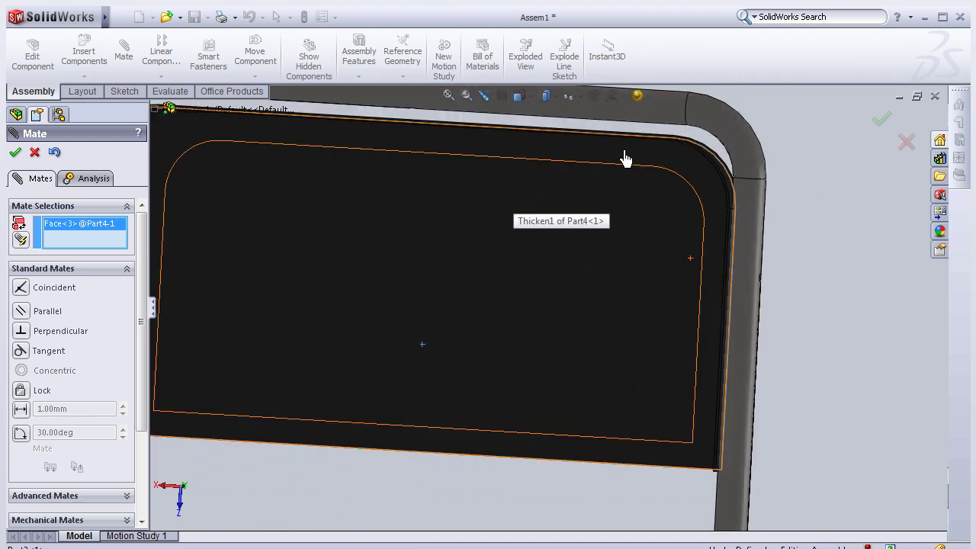
pyautogui.moveTo(623, 158)
pyautogui.mouseDown(button='middle')
pyautogui.moveTo(678, 175)
pyautogui.moveTo(630, 166)
pyautogui.mouseUp(button='middle')
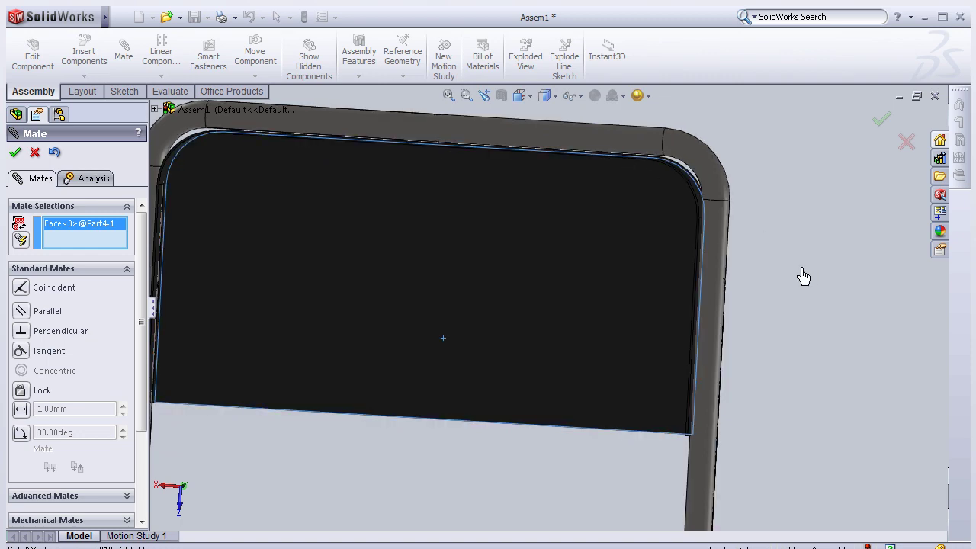
pyautogui.moveTo(803, 276)
pyautogui.mouseDown(button='middle')
pyautogui.moveTo(856, 272)
pyautogui.moveTo(884, 303)
pyautogui.moveTo(773, 291)
pyautogui.moveTo(641, 300)
pyautogui.moveTo(649, 335)
pyautogui.moveTo(640, 333)
pyautogui.moveTo(844, 323)
pyautogui.moveTo(747, 364)
pyautogui.moveTo(745, 283)
pyautogui.moveTo(664, 279)
pyautogui.moveTo(673, 296)
pyautogui.moveTo(630, 398)
pyautogui.moveTo(721, 433)
pyautogui.moveTo(683, 490)
pyautogui.moveTo(664, 399)
pyautogui.moveTo(701, 394)
pyautogui.moveTo(708, 427)
pyautogui.moveTo(702, 418)
pyautogui.mouseUp(button='middle')
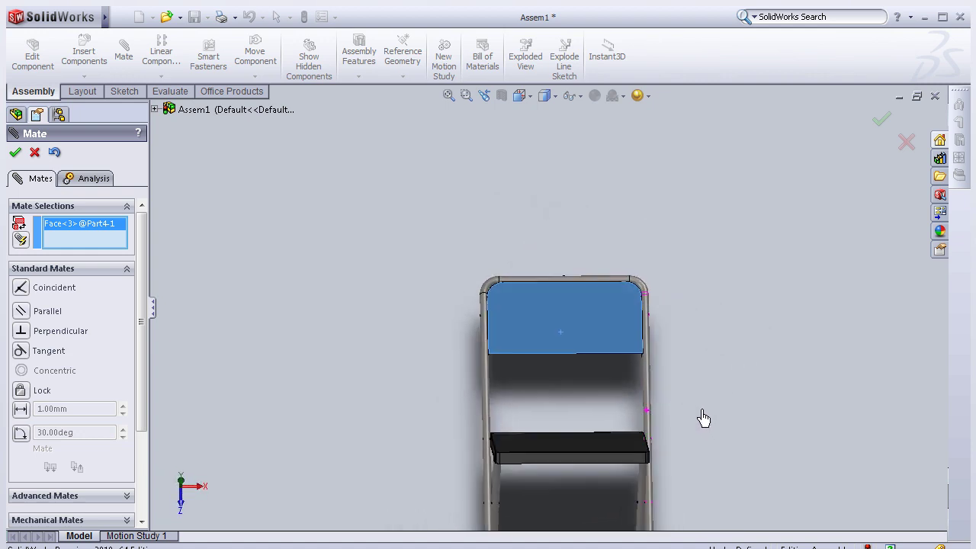
pyautogui.scroll(-3, 672, 350)
pyautogui.scroll(-3, 645, 302)
pyautogui.moveTo(638, 303)
pyautogui.mouseDown(button='middle')
pyautogui.moveTo(603, 285)
pyautogui.moveTo(606, 298)
pyautogui.moveTo(496, 303)
pyautogui.moveTo(879, 363)
pyautogui.mouseUp(button='middle')
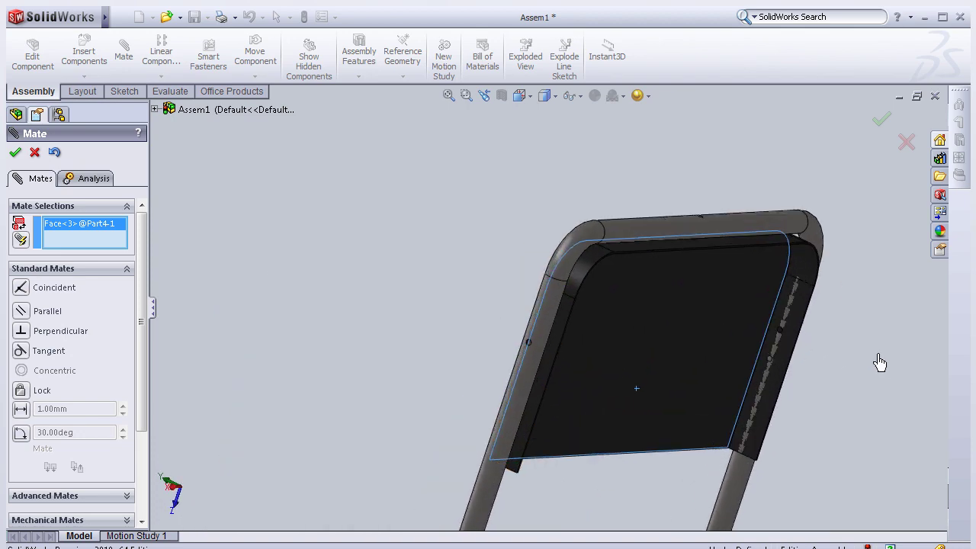
pyautogui.scroll(-2, 843, 350)
pyautogui.scroll(-3, 740, 342)
pyautogui.scroll(-3, 675, 315)
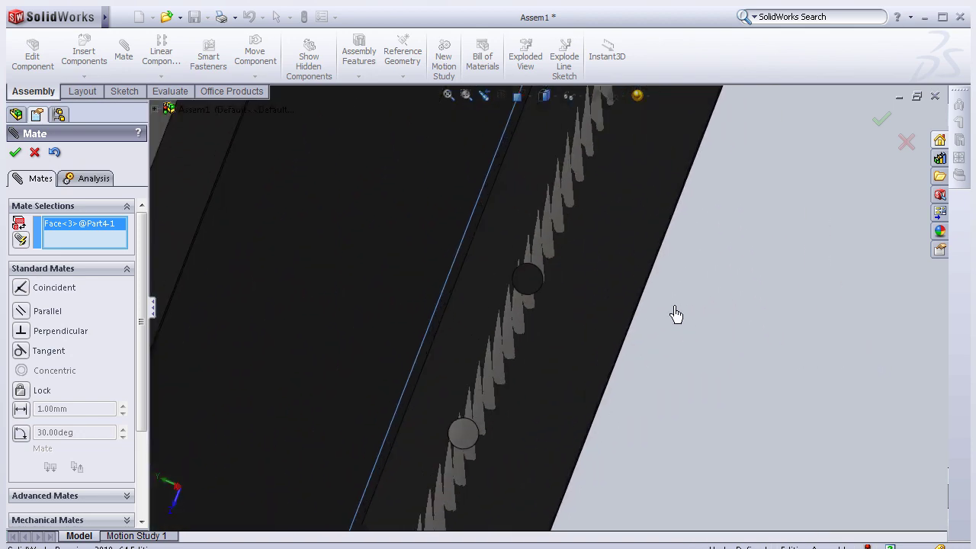
pyautogui.scroll(-1, 686, 316)
pyautogui.scroll(1, 562, 353)
pyautogui.scroll(1, 627, 338)
pyautogui.scroll(1, 617, 331)
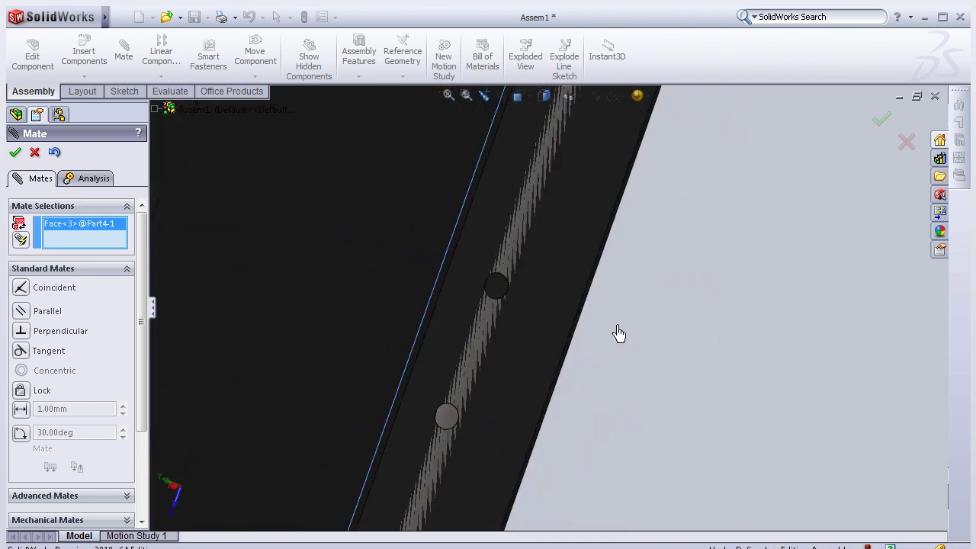
pyautogui.scroll(2, 622, 333)
pyautogui.scroll(1, 622, 334)
pyautogui.moveTo(534, 283)
pyautogui.mouseDown(button='middle')
pyautogui.moveTo(475, 311)
pyautogui.moveTo(479, 329)
pyautogui.mouseUp(button='middle')
pyautogui.moveTo(176, 328); pyautogui.dragTo(228, 322, button='middle')
pyautogui.scroll(-2, 250, 330)
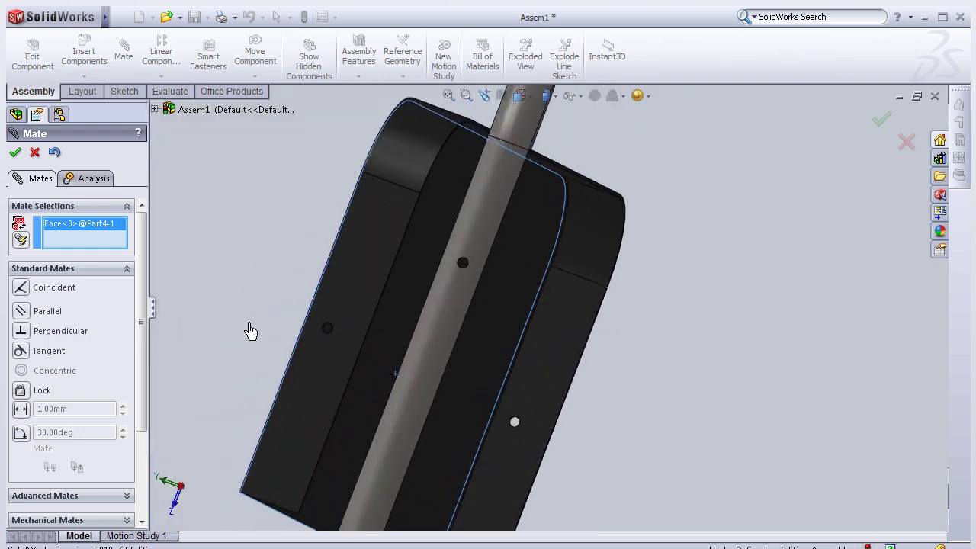
pyautogui.scroll(-2, 396, 344)
pyautogui.scroll(-2, 356, 339)
pyautogui.scroll(-2, 323, 320)
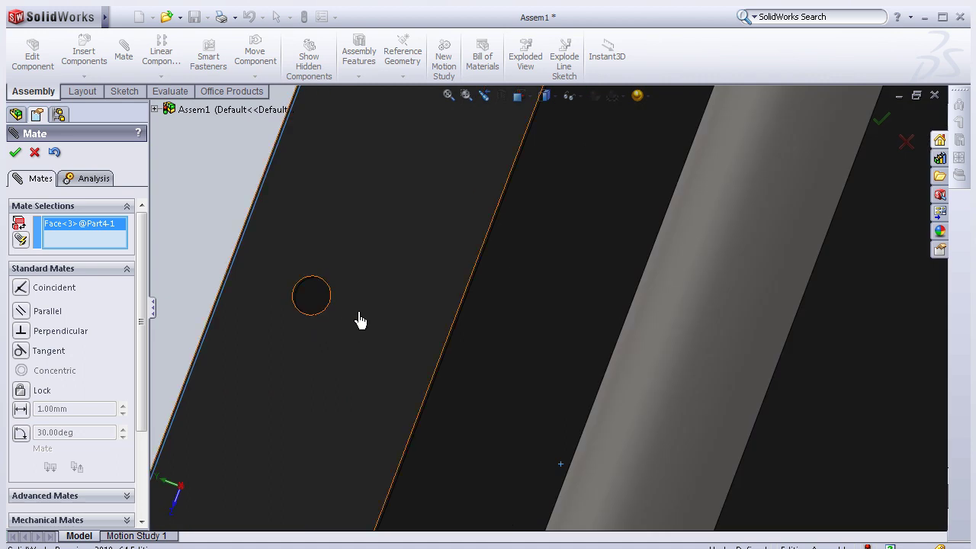
pyautogui.scroll(2, 358, 320)
pyautogui.scroll(2, 290, 294)
pyautogui.scroll(2, 254, 266)
pyautogui.scroll(-2, 297, 279)
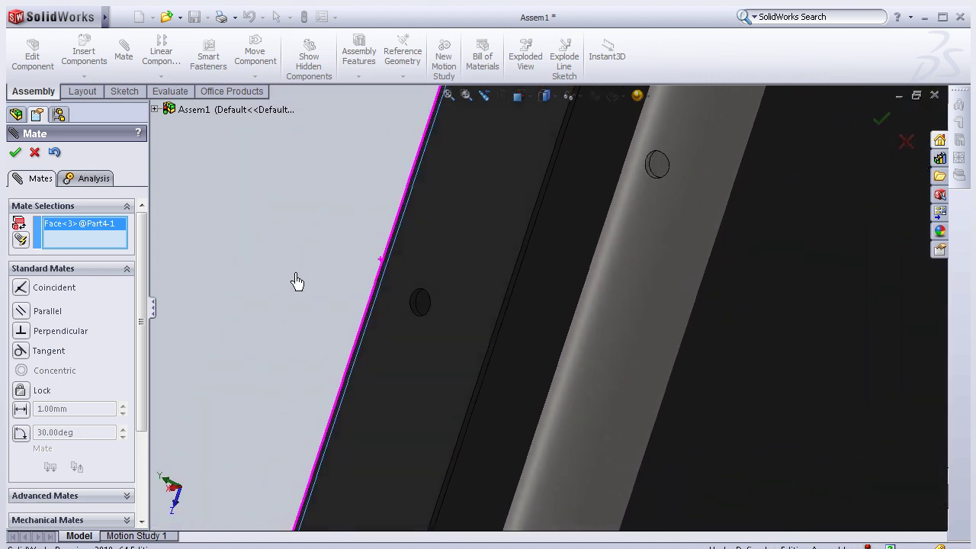
pyautogui.scroll(-2, 404, 305)
pyautogui.scroll(-2, 572, 331)
pyautogui.scroll(-2, 604, 338)
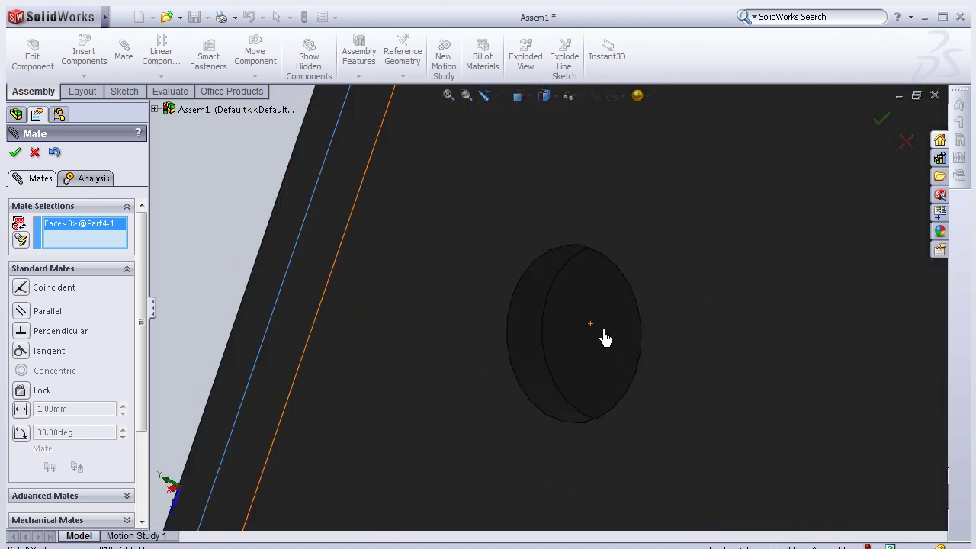
pyautogui.click(531, 329)
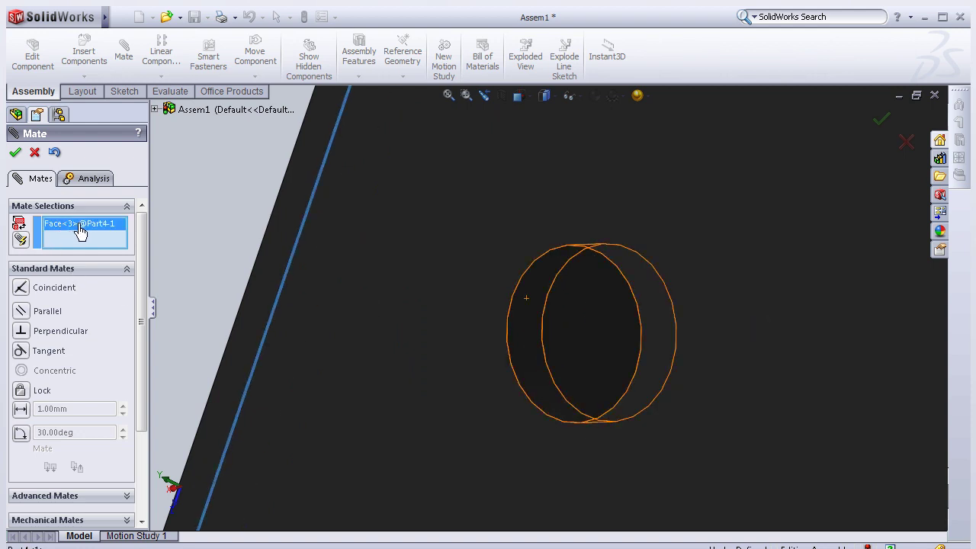
pyautogui.press('Delete')
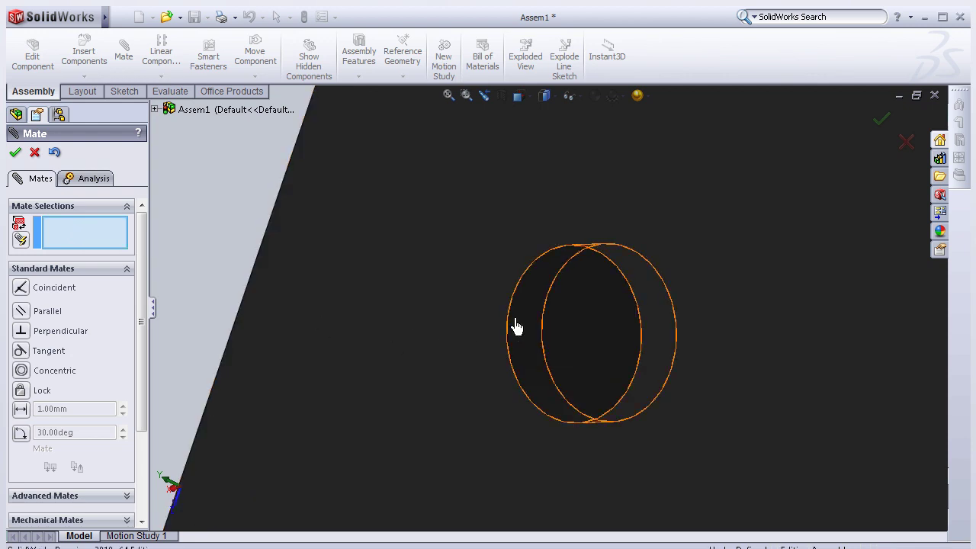
# Select the cylindrical face of the second hole in the backrest panel.
pyautogui.click(515, 326)
pyautogui.scroll(1, 503, 324)
pyautogui.scroll(3, 533, 318)
pyautogui.scroll(2, 579, 316)
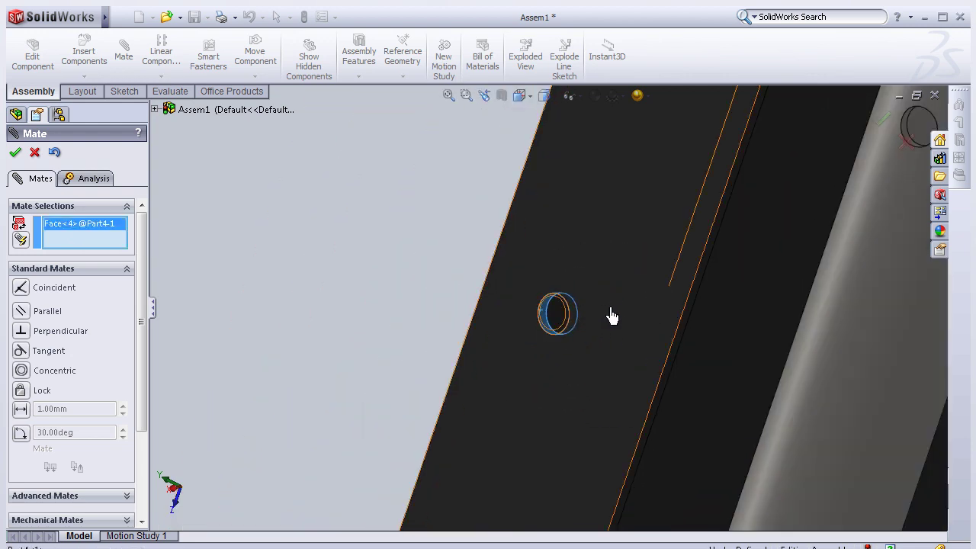
pyautogui.scroll(3, 612, 315)
pyautogui.scroll(1, 755, 252)
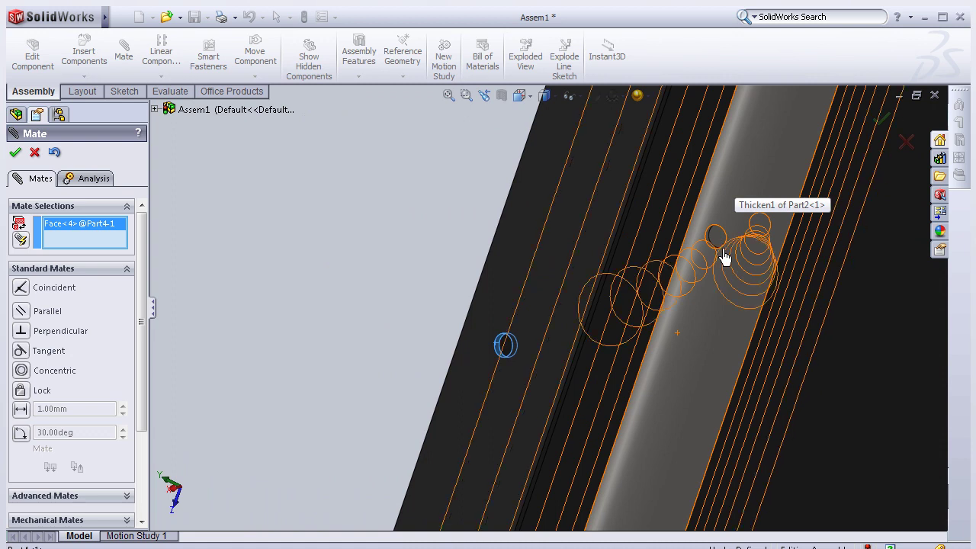
pyautogui.scroll(-3, 724, 258)
pyautogui.scroll(-2, 526, 346)
pyautogui.scroll(-2, 512, 350)
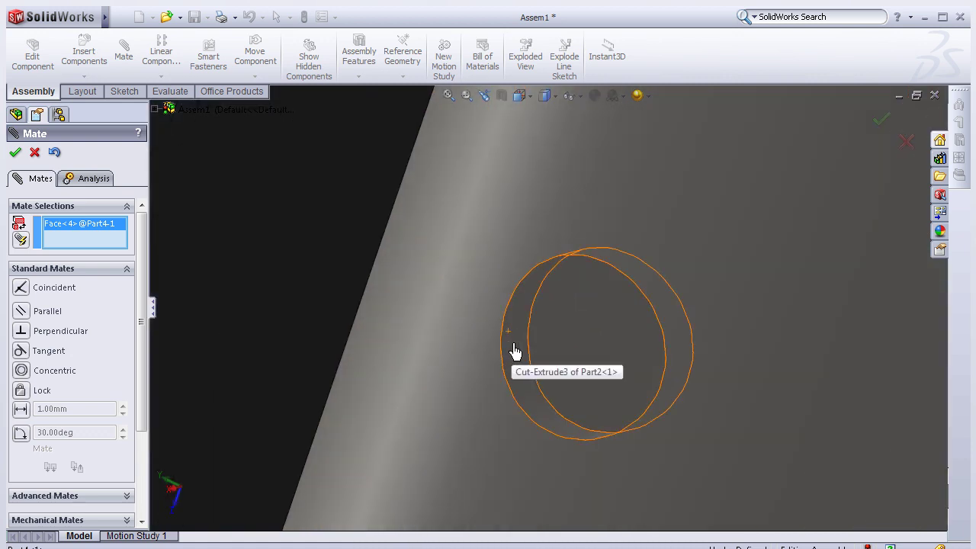
# Pick the matching Part2 frame hole and confirm the Concentric6 mate.
pyautogui.click(515, 350)
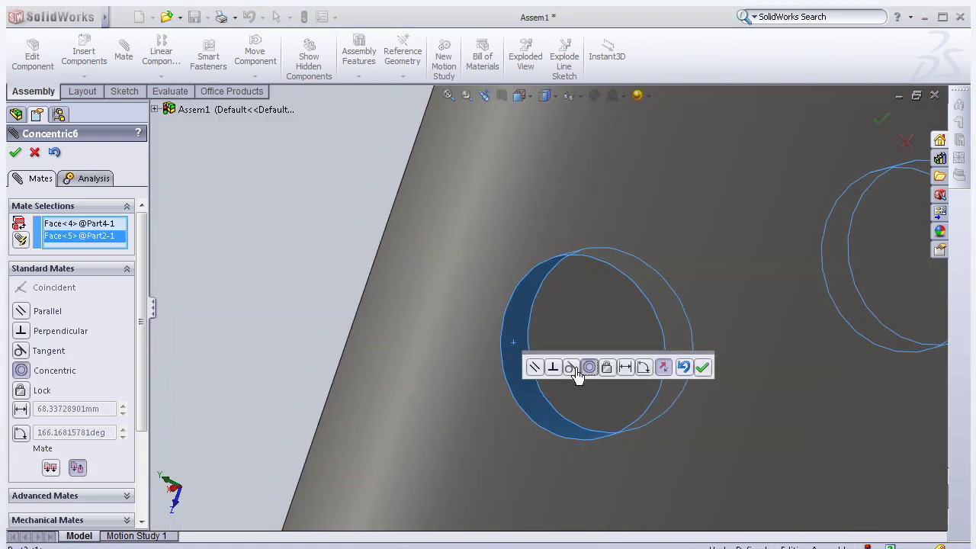
pyautogui.scroll(2, 695, 336)
pyautogui.scroll(2, 709, 320)
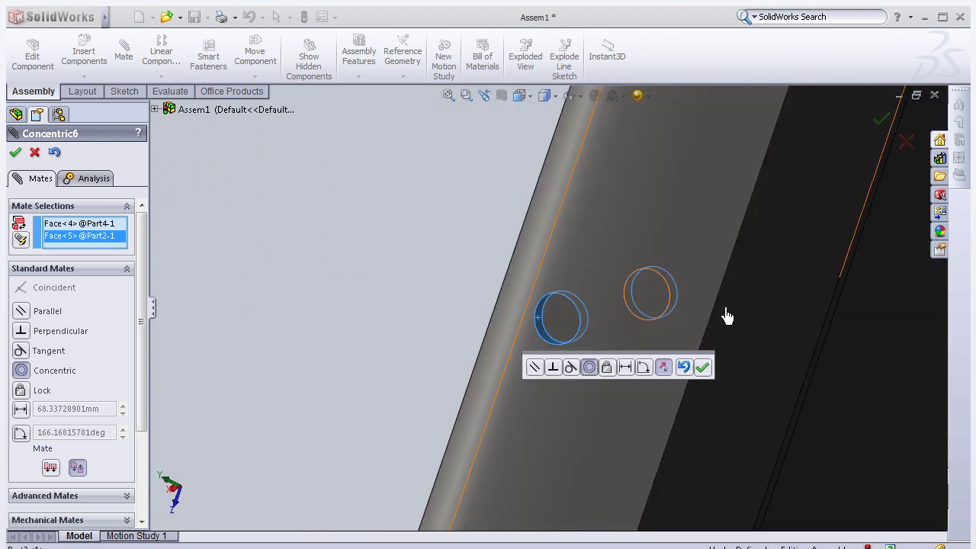
pyautogui.scroll(2, 732, 313)
pyautogui.scroll(1, 744, 308)
pyautogui.scroll(1, 750, 307)
pyautogui.scroll(2, 753, 305)
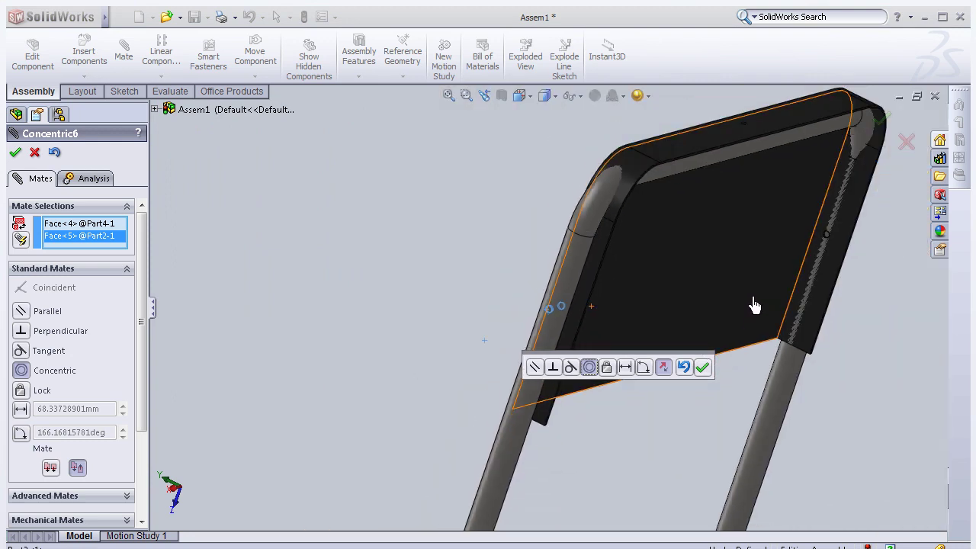
pyautogui.click(702, 367)
# Orbit and zoom around the chair back to check the mated backrest panel.
pyautogui.moveTo(701, 357)
pyautogui.mouseDown(button='middle')
pyautogui.moveTo(724, 343)
pyautogui.moveTo(757, 375)
pyautogui.moveTo(789, 353)
pyautogui.mouseUp(button='middle')
pyautogui.scroll(2, 789, 353)
pyautogui.scroll(1, 777, 343)
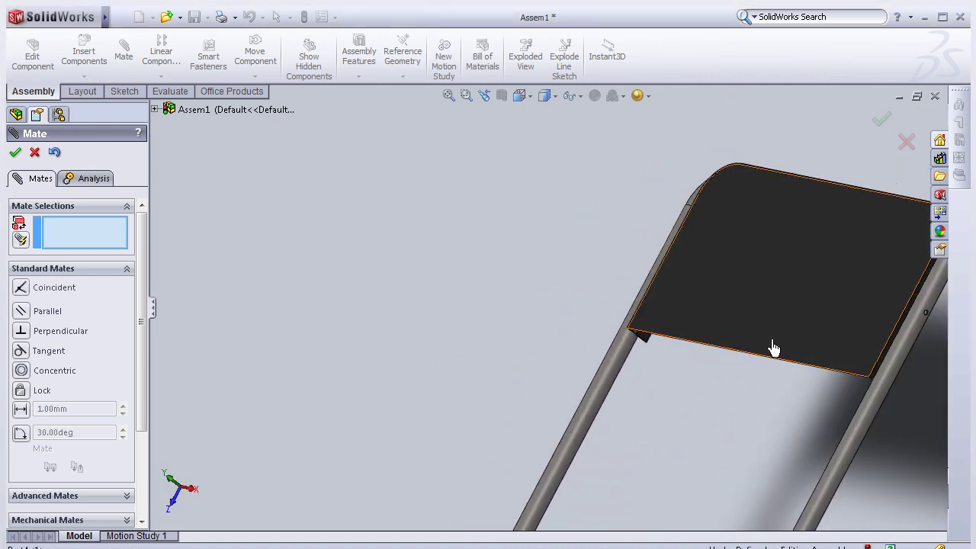
pyautogui.scroll(2, 774, 344)
pyautogui.scroll(1, 797, 343)
pyautogui.scroll(-1, 788, 348)
pyautogui.scroll(-2, 790, 327)
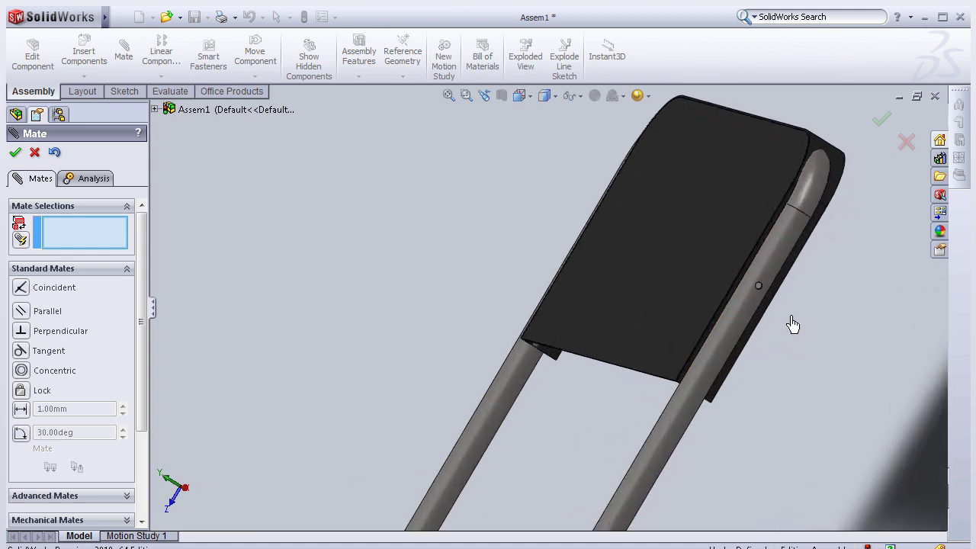
pyautogui.scroll(-2, 773, 307)
pyautogui.scroll(-1, 769, 305)
pyautogui.moveTo(768, 305); pyautogui.dragTo(727, 252, button='middle')
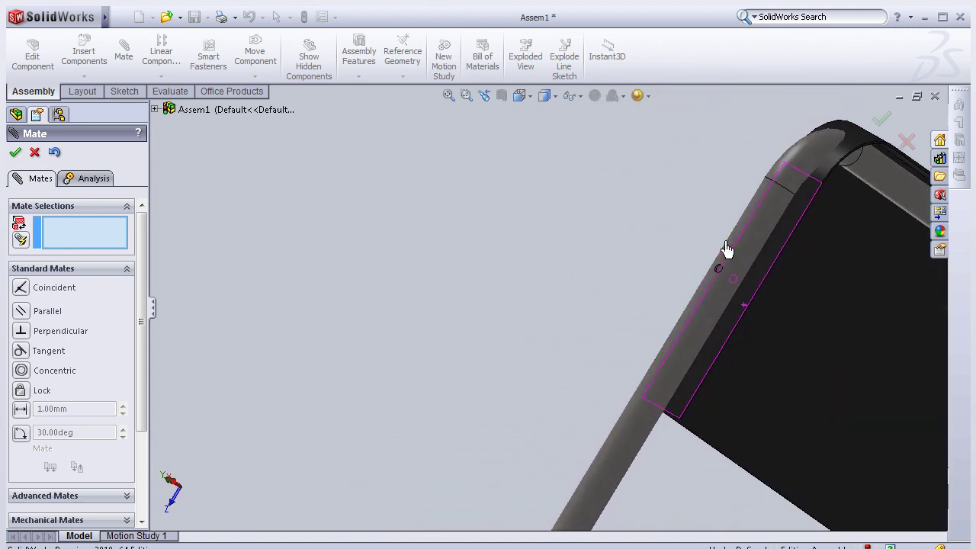
pyautogui.scroll(2, 783, 269)
pyautogui.scroll(-1, 721, 233)
pyautogui.scroll(-2, 714, 228)
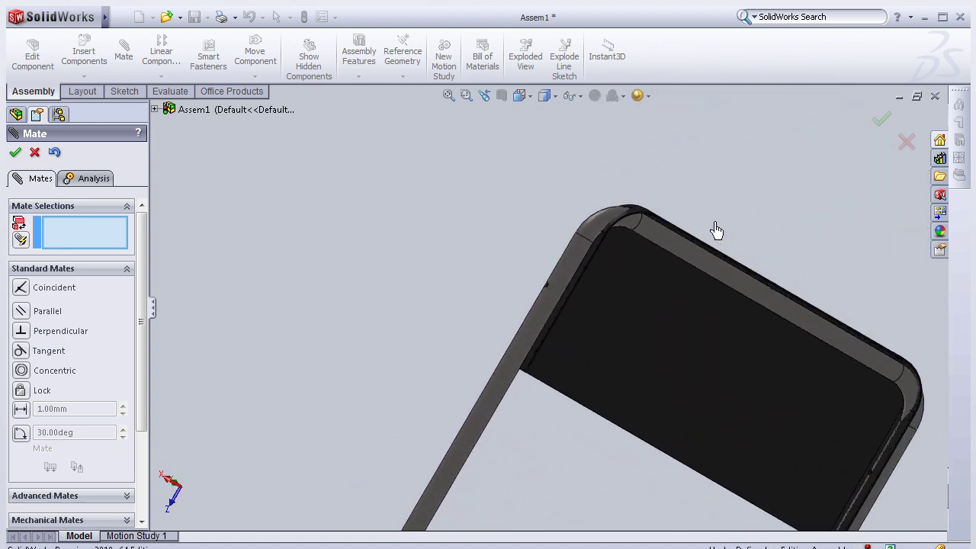
pyautogui.scroll(-2, 615, 227)
pyautogui.scroll(-1, 589, 250)
pyautogui.moveTo(584, 262)
pyautogui.mouseDown(button='middle')
pyautogui.moveTo(584, 366)
pyautogui.moveTo(546, 339)
pyautogui.moveTo(554, 345)
pyautogui.mouseUp(button='middle')
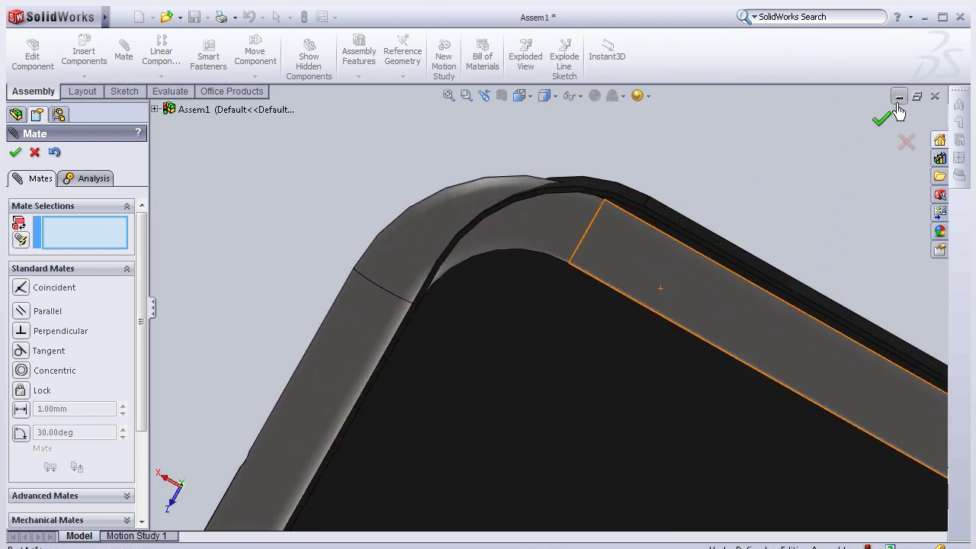
# Close Mate, minimize the Assem1 window and bring the Part1 tube-frame window forward.
pyautogui.click(878, 126)
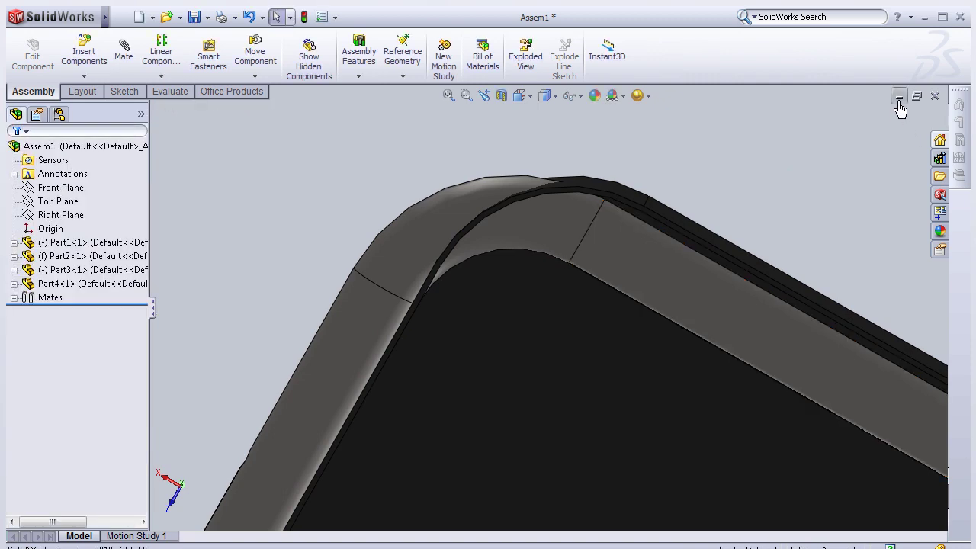
pyautogui.click(898, 98)
pyautogui.click(795, 159)
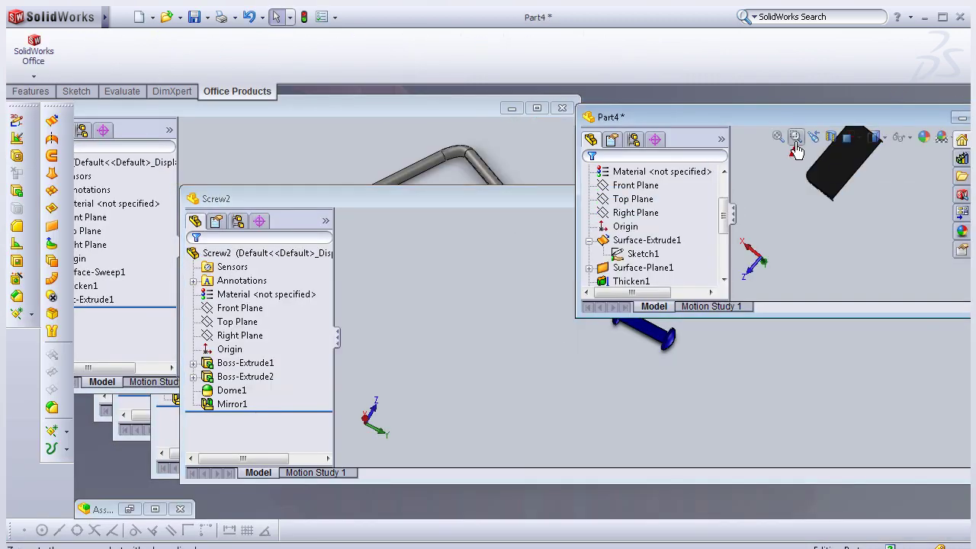
pyautogui.moveTo(785, 125); pyautogui.dragTo(778, 137)
pyautogui.click(497, 144)
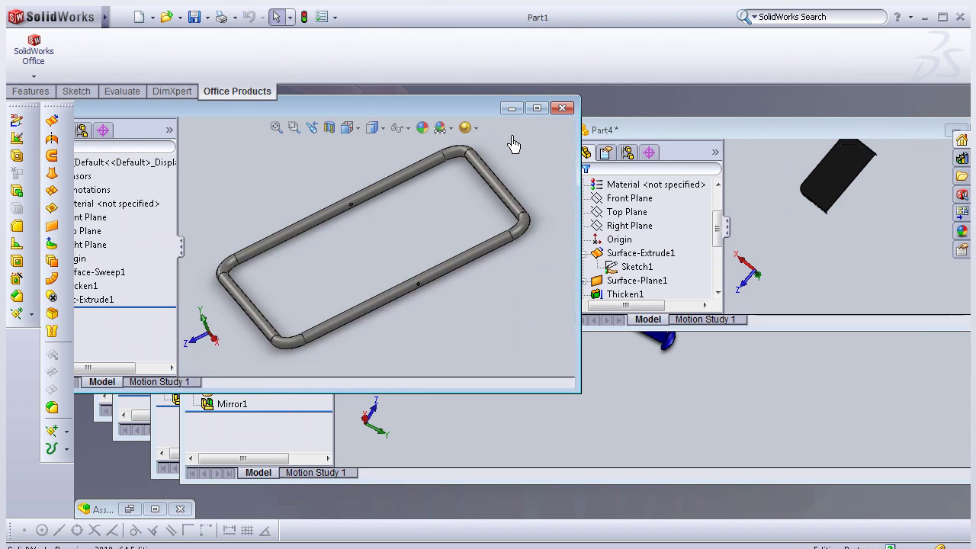
# Bring the Part2 tube model to the front and maximize its window.
pyautogui.moveTo(480, 106); pyautogui.dragTo(781, 211)
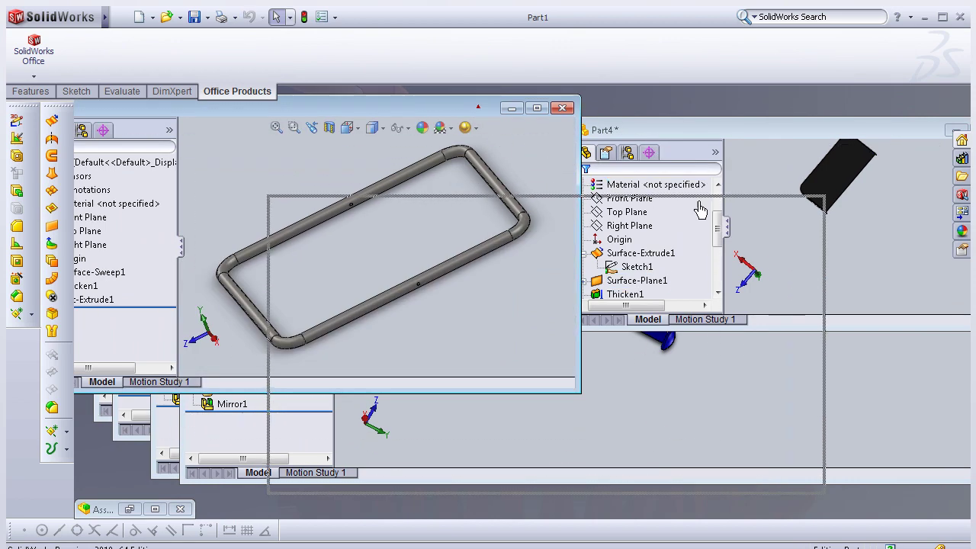
pyautogui.click(183, 143)
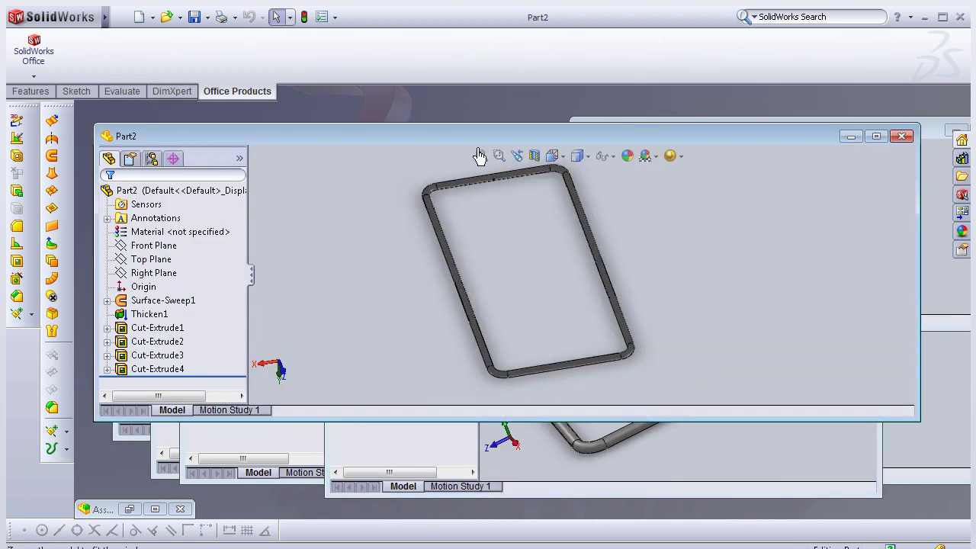
pyautogui.moveTo(609, 224)
pyautogui.mouseDown(button='middle')
pyautogui.moveTo(608, 288)
pyautogui.moveTo(475, 292)
pyautogui.moveTo(556, 342)
pyautogui.moveTo(612, 231)
pyautogui.moveTo(616, 246)
pyautogui.mouseUp(button='middle')
pyautogui.scroll(-2, 612, 231)
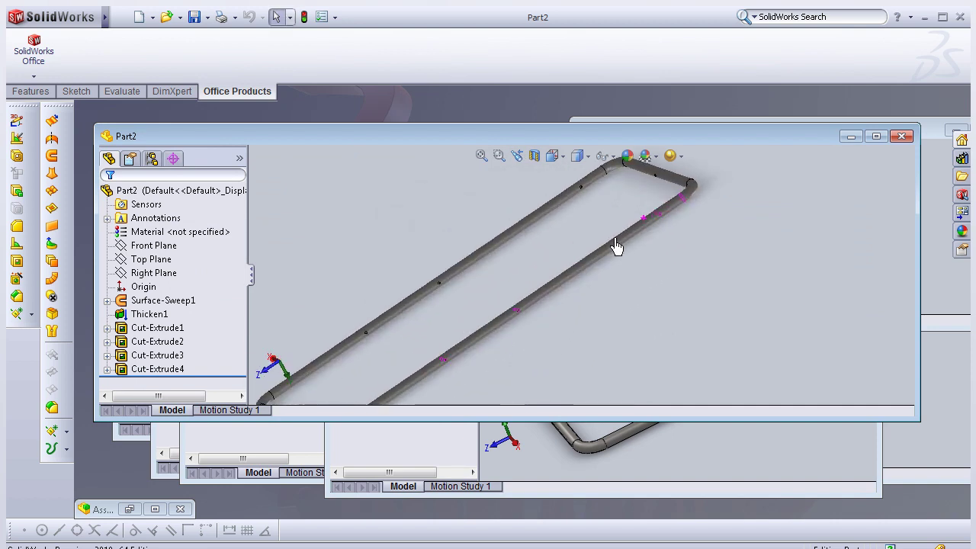
pyautogui.scroll(-2, 616, 246)
pyautogui.scroll(-2, 658, 203)
pyautogui.doubleClick(681, 141)
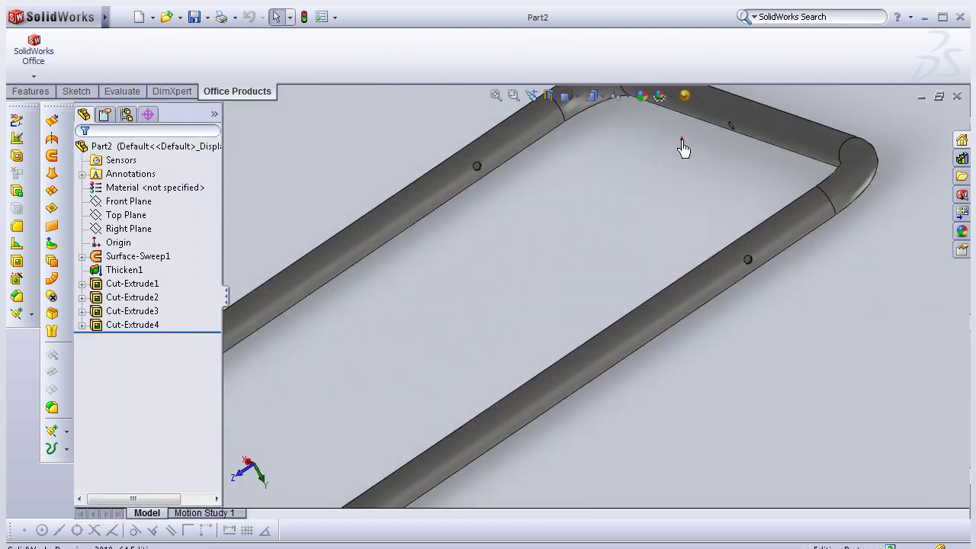
pyautogui.keyDown('ctrl'); pyautogui.moveTo(706, 242); pyautogui.dragTo(677, 259, button='middle'); pyautogui.keyUp('ctrl')
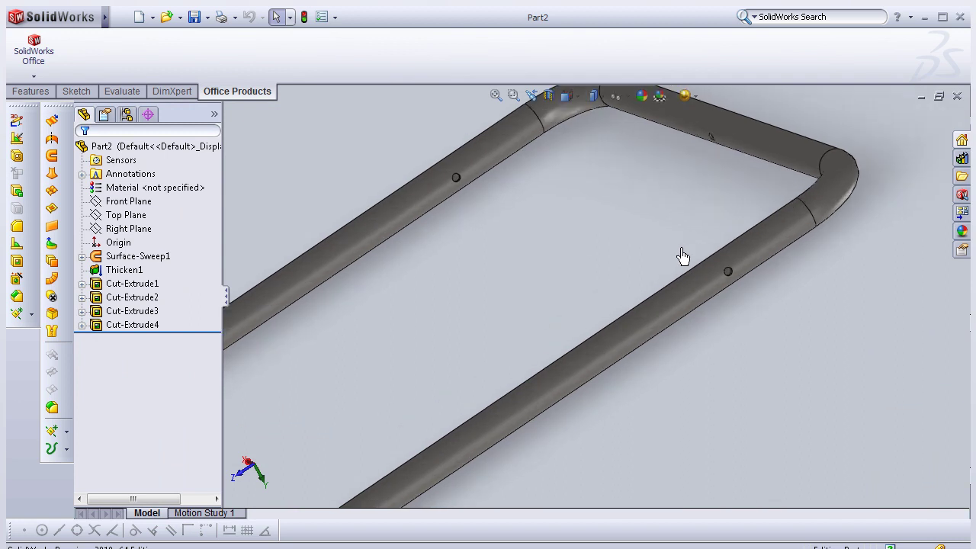
# In Cut-Extrude3's Sketch5, change the 121.500 hole distance to 125 and rebuild.
pyautogui.click(81, 311)
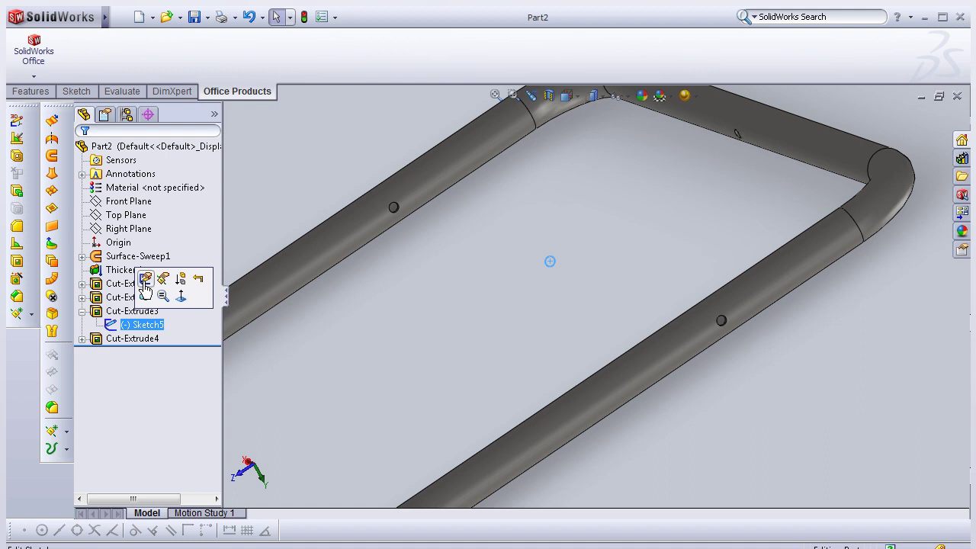
pyautogui.click(145, 280)
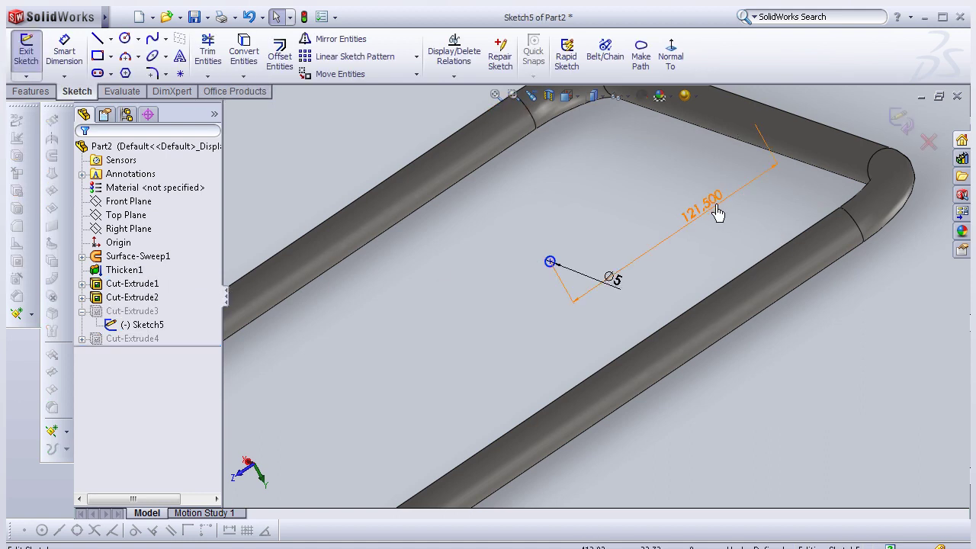
pyautogui.click(717, 213)
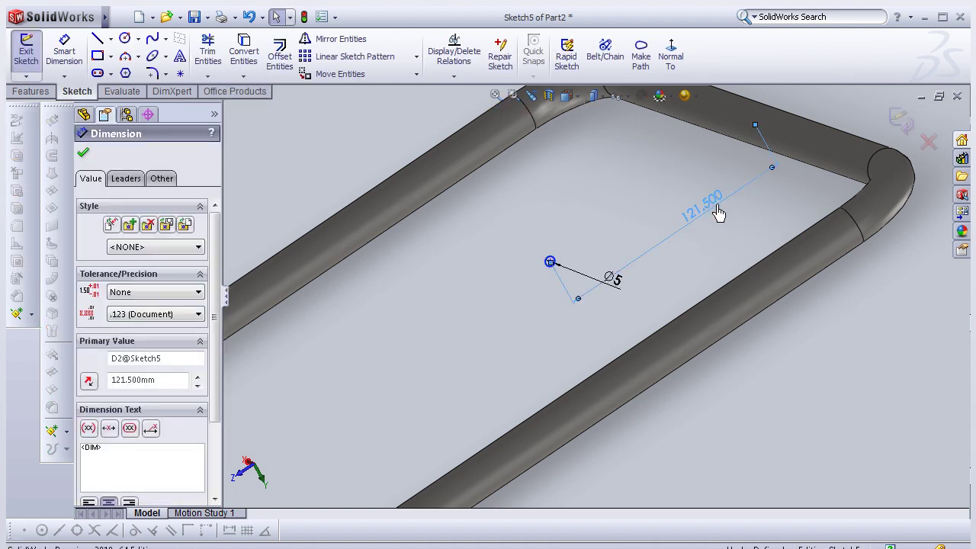
pyautogui.doubleClick(719, 214)
pyautogui.write('125')
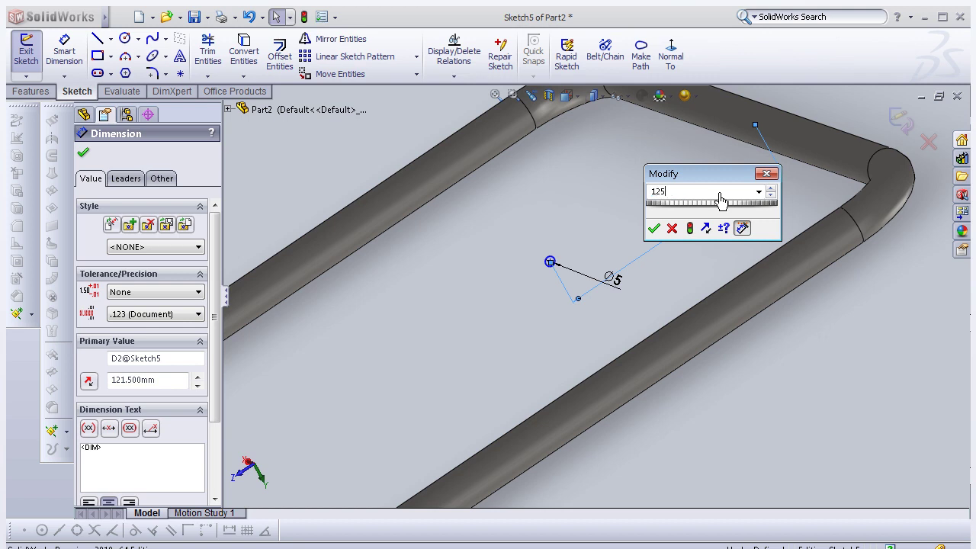
pyautogui.click(653, 231)
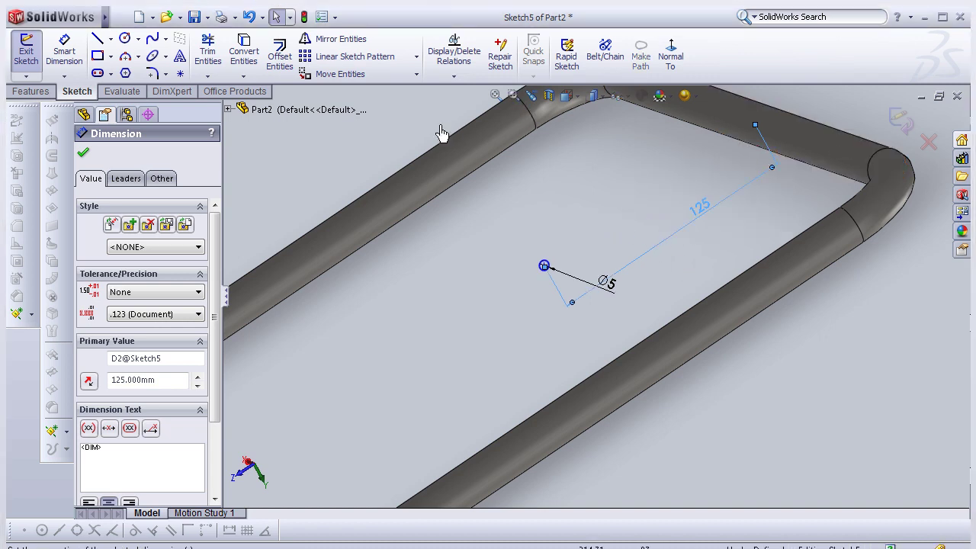
pyautogui.click(900, 128)
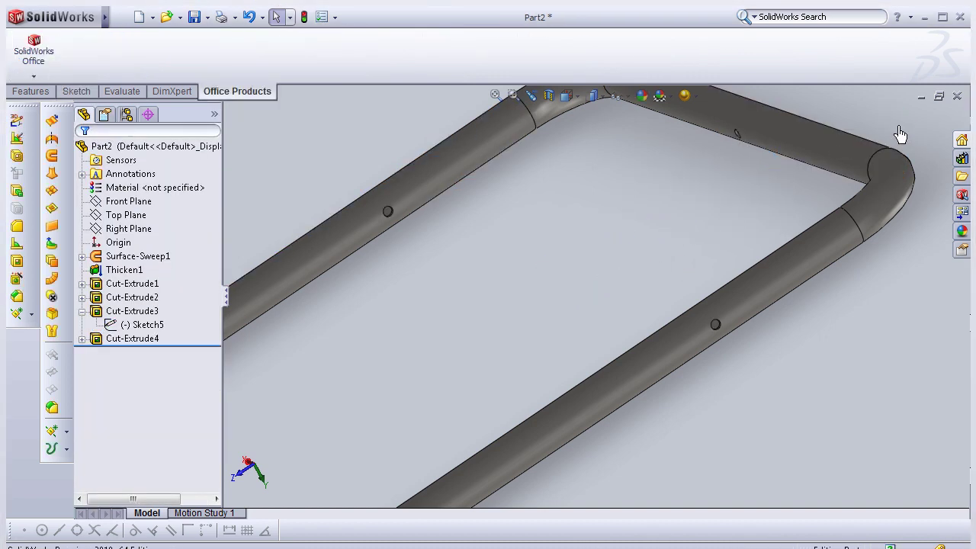
# Switch to the Assem1 chair assembly and rebuild it with the updated Part2.
pyautogui.click(921, 97)
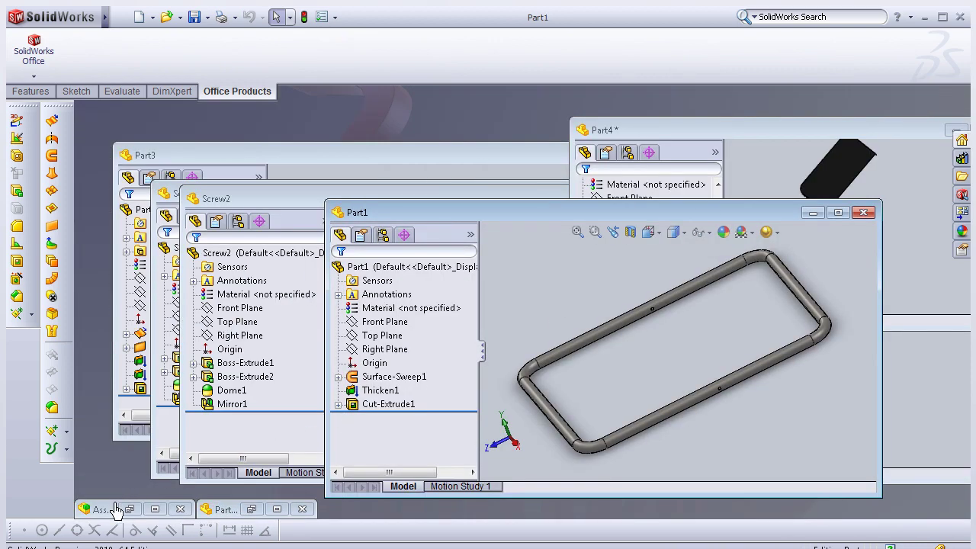
pyautogui.click(117, 511)
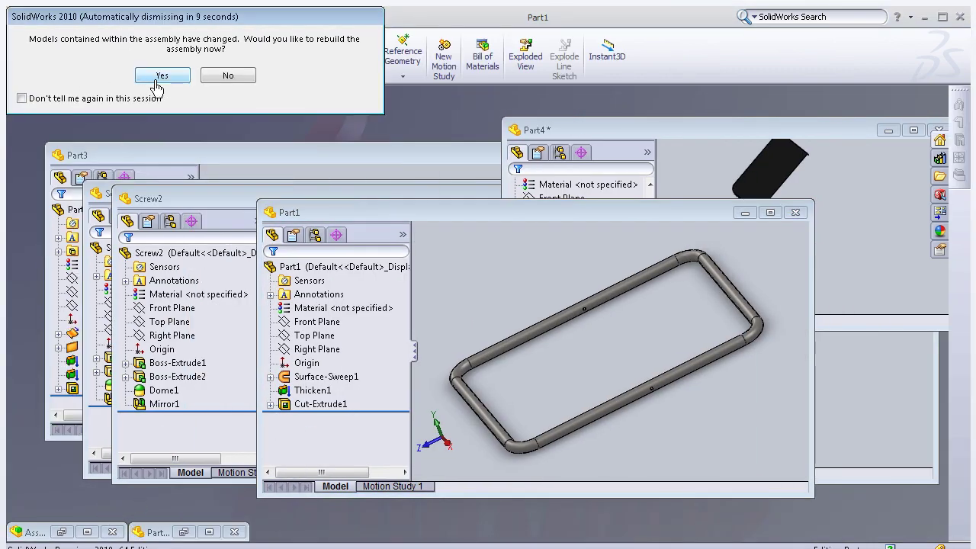
pyautogui.click(156, 80)
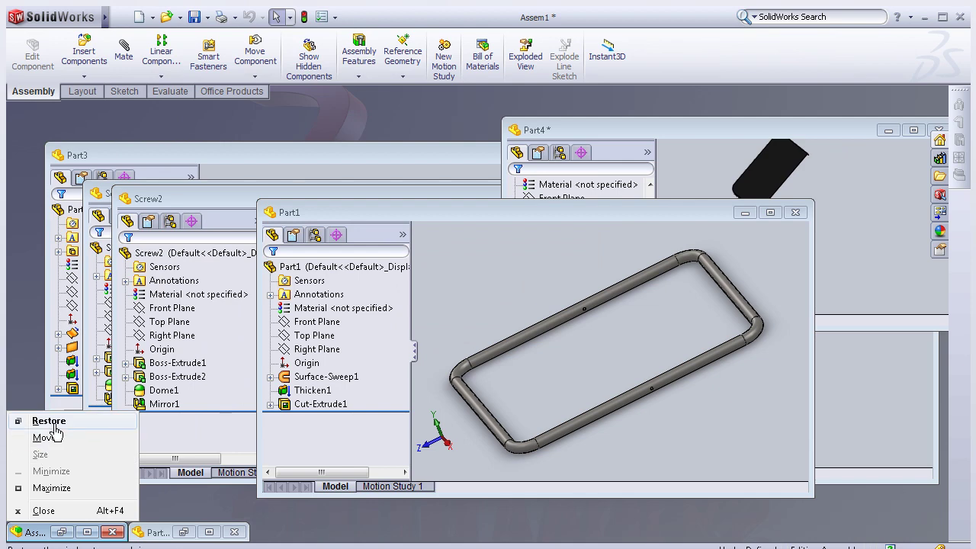
pyautogui.click(49, 421)
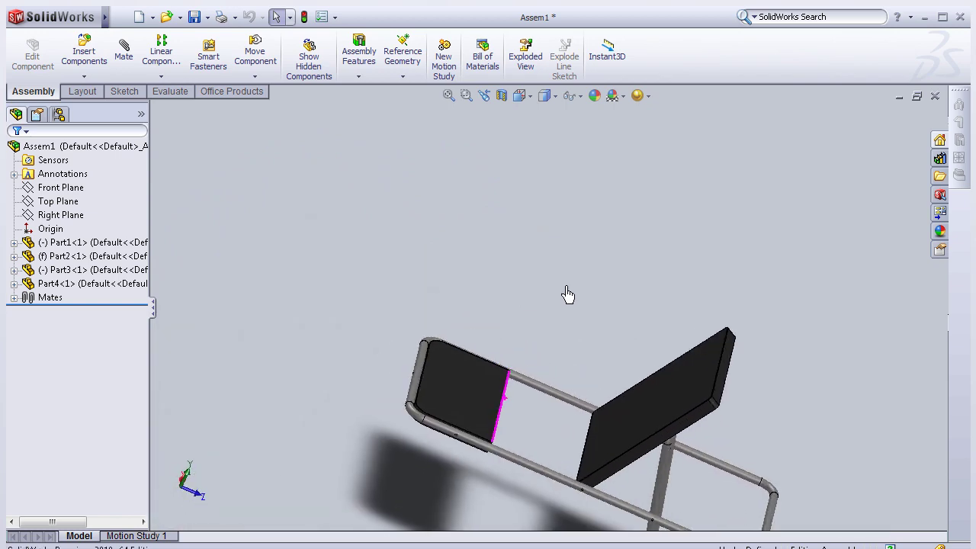
# Fold the chair by dragging a frame tube and the seat panel.
pyautogui.click(551, 386)
pyautogui.click(480, 486)
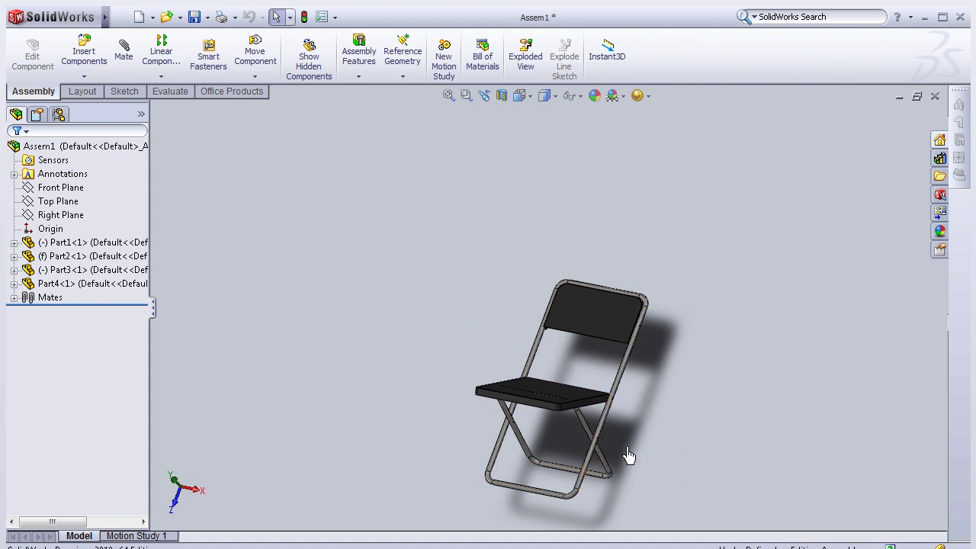
pyautogui.moveTo(600, 466)
pyautogui.mouseDown()
pyautogui.moveTo(605, 480)
pyautogui.moveTo(645, 467)
pyautogui.moveTo(558, 490)
pyautogui.mouseUp()
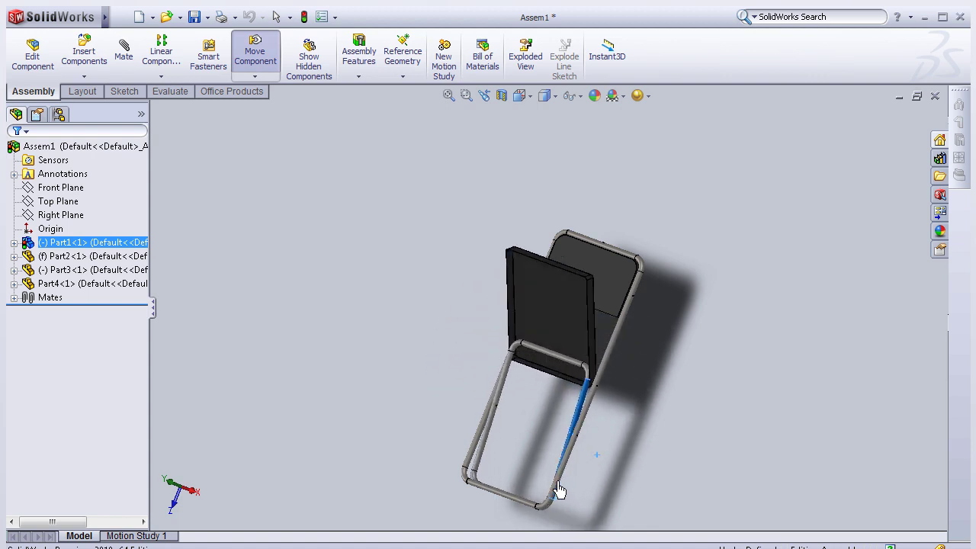
pyautogui.press('Escape')
pyautogui.moveTo(640, 353)
pyautogui.mouseDown(button='middle')
pyautogui.moveTo(614, 370)
pyautogui.moveTo(585, 319)
pyautogui.mouseUp(button='middle')
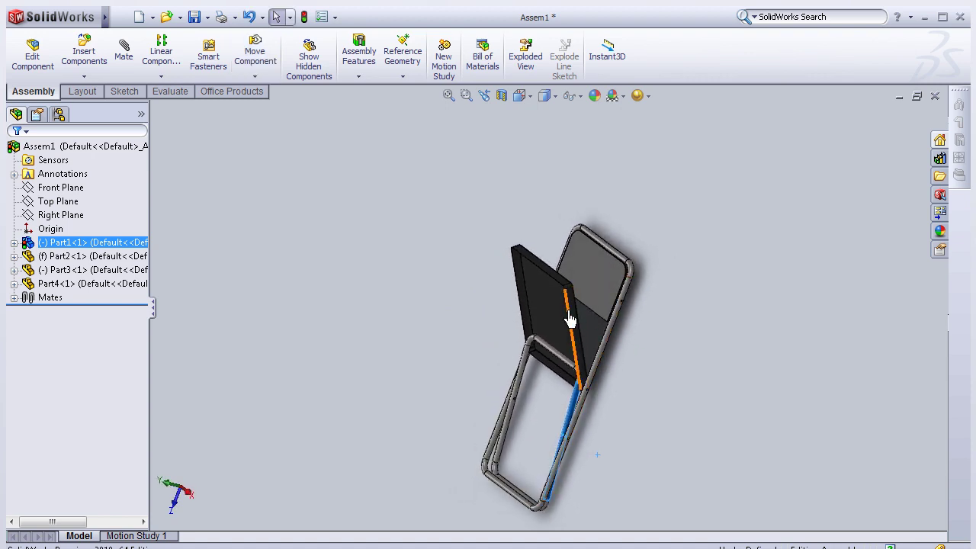
pyautogui.moveTo(573, 319); pyautogui.dragTo(580, 318)
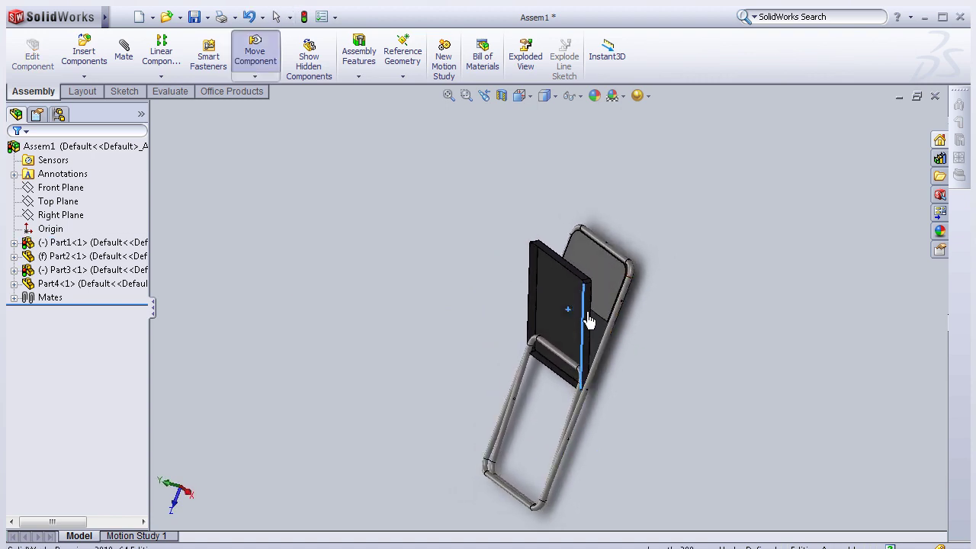
pyautogui.press('Escape')
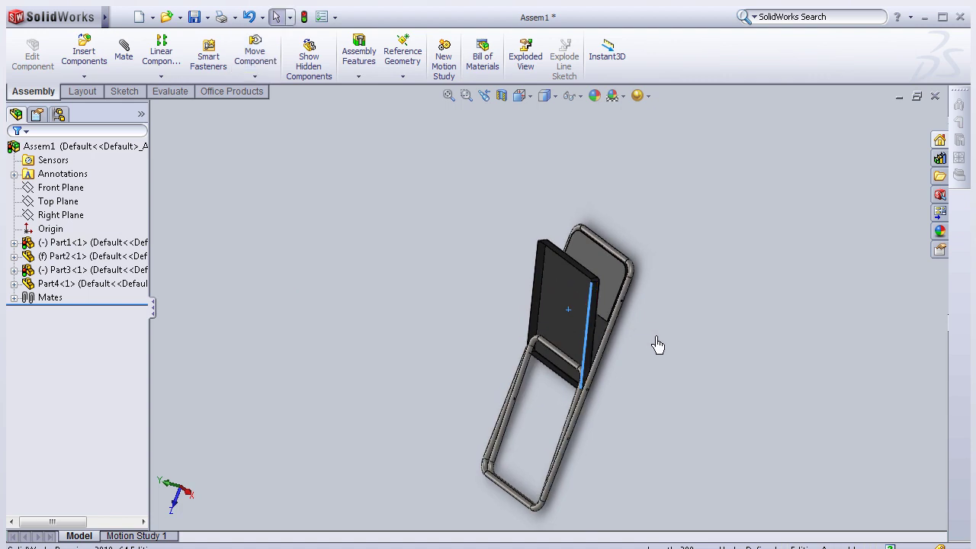
# Swing the seat down to horizontal and unfold the chair's legs and frame.
pyautogui.moveTo(653, 344)
pyautogui.mouseDown(button='middle')
pyautogui.moveTo(612, 348)
pyautogui.moveTo(556, 294)
pyautogui.moveTo(510, 284)
pyautogui.moveTo(496, 398)
pyautogui.moveTo(579, 344)
pyautogui.moveTo(634, 481)
pyautogui.moveTo(634, 509)
pyautogui.moveTo(603, 444)
pyautogui.moveTo(638, 420)
pyautogui.moveTo(630, 440)
pyautogui.moveTo(629, 417)
pyautogui.mouseUp(button='middle')
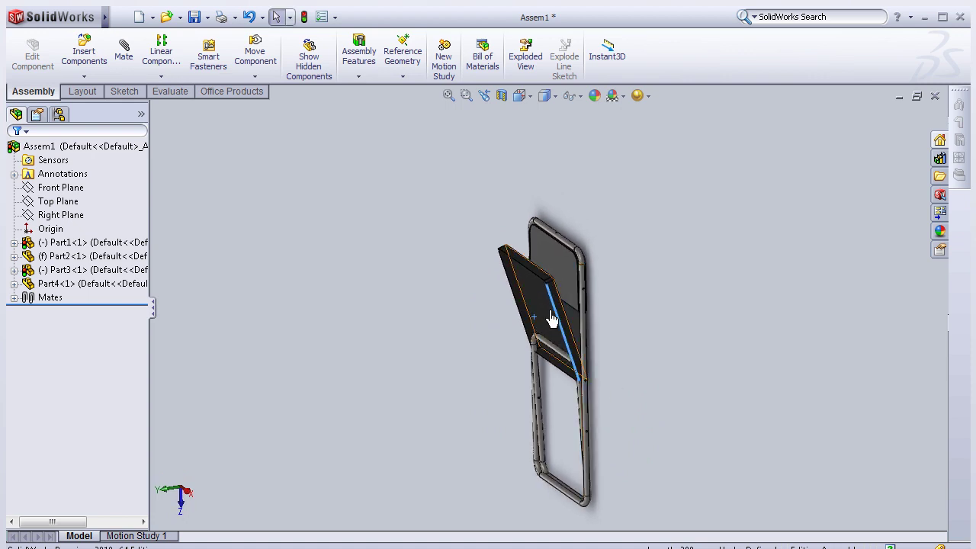
pyautogui.moveTo(559, 314)
pyautogui.mouseDown()
pyautogui.moveTo(508, 384)
pyautogui.moveTo(513, 425)
pyautogui.moveTo(541, 441)
pyautogui.moveTo(527, 366)
pyautogui.mouseUp()
pyautogui.press('Escape')
pyautogui.moveTo(527, 366)
pyautogui.mouseDown(button='middle')
pyautogui.moveTo(392, 266)
pyautogui.moveTo(383, 181)
pyautogui.moveTo(371, 218)
pyautogui.moveTo(435, 239)
pyautogui.moveTo(429, 222)
pyautogui.mouseUp(button='middle')
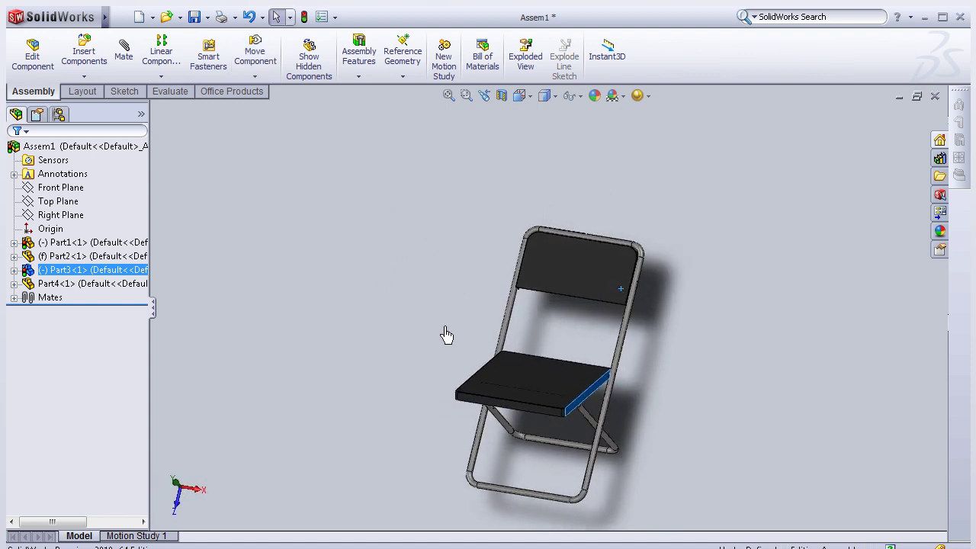
pyautogui.moveTo(523, 410)
pyautogui.mouseDown(button='middle')
pyautogui.moveTo(612, 450)
pyautogui.moveTo(559, 434)
pyautogui.moveTo(538, 403)
pyautogui.moveTo(541, 431)
pyautogui.mouseUp(button='middle')
pyautogui.moveTo(541, 431); pyautogui.dragTo(547, 379)
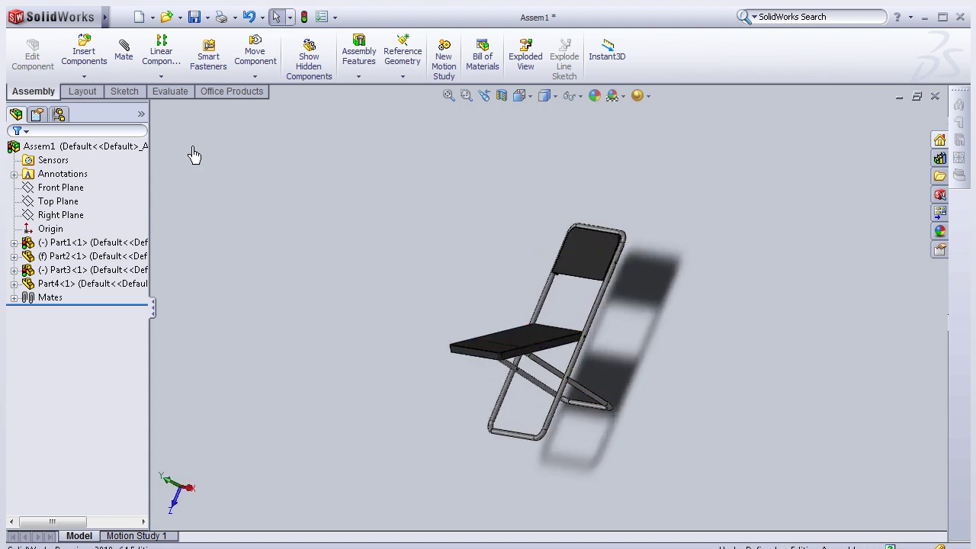
# Insert Screw1 and Screw2 into the chair assembly.
pyautogui.click(83, 60)
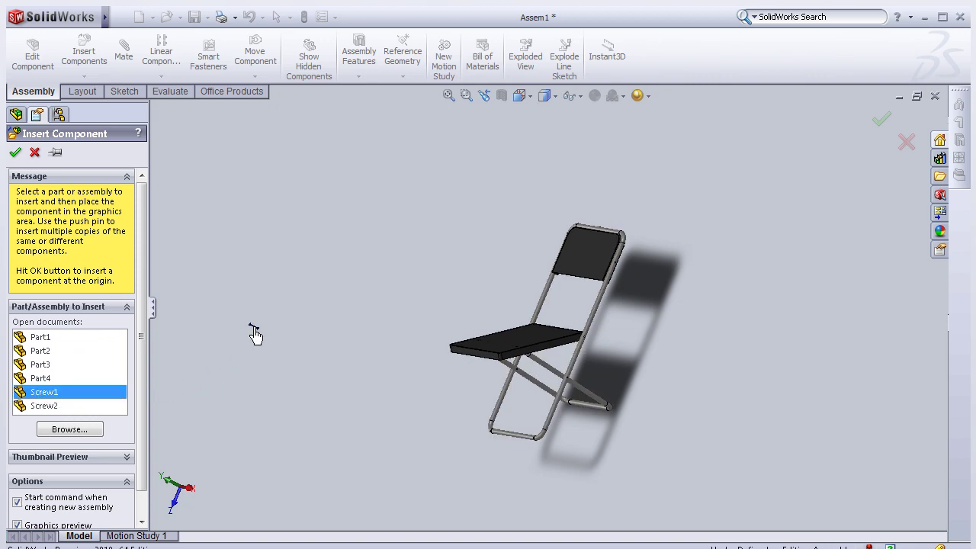
pyautogui.click(254, 328)
pyautogui.click(74, 60)
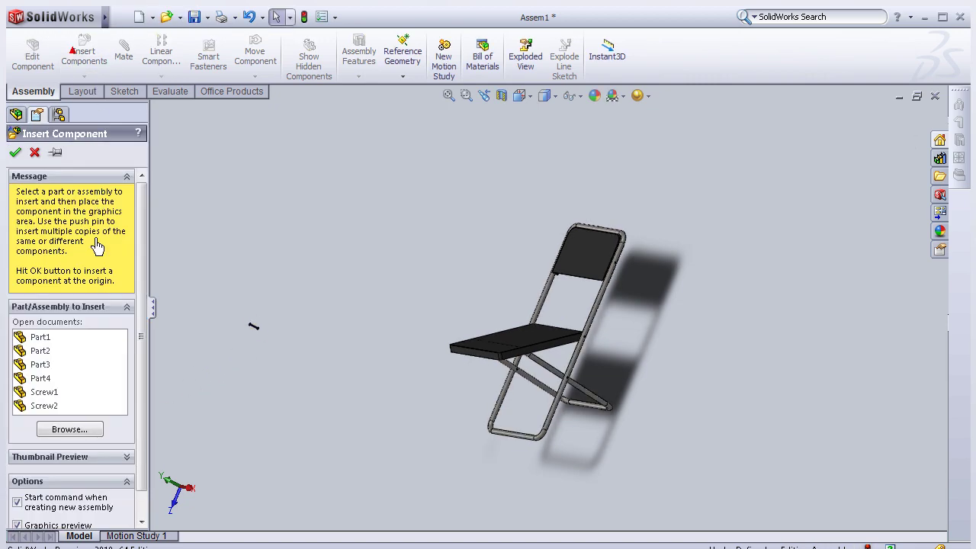
pyautogui.click(53, 408)
pyautogui.click(250, 395)
# Pull the screws apart and make extra copies of Screw2 in a row.
pyautogui.scroll(-3, 290, 363)
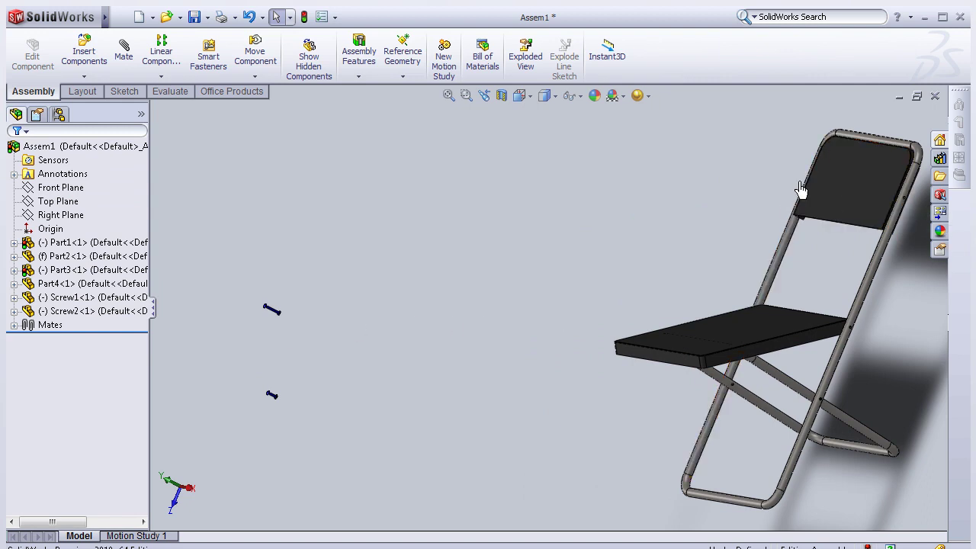
pyautogui.scroll(-1, 276, 402)
pyautogui.scroll(-2, 337, 391)
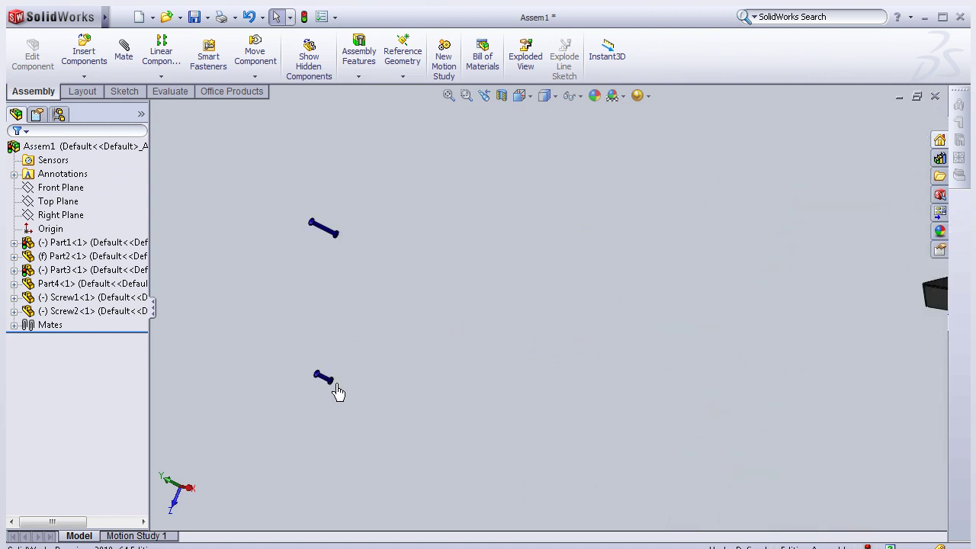
pyautogui.moveTo(426, 335); pyautogui.dragTo(702, 311)
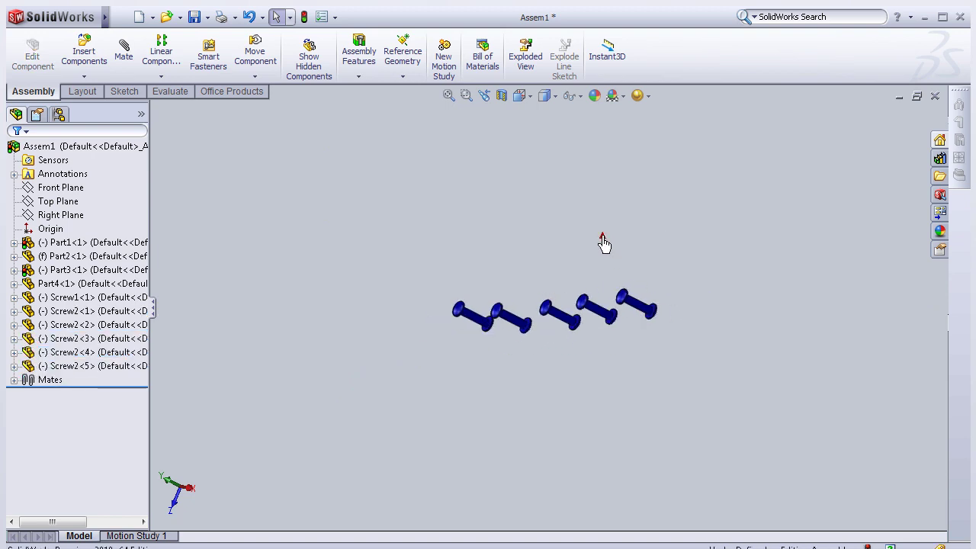
pyautogui.moveTo(606, 245); pyautogui.dragTo(547, 217, button='middle')
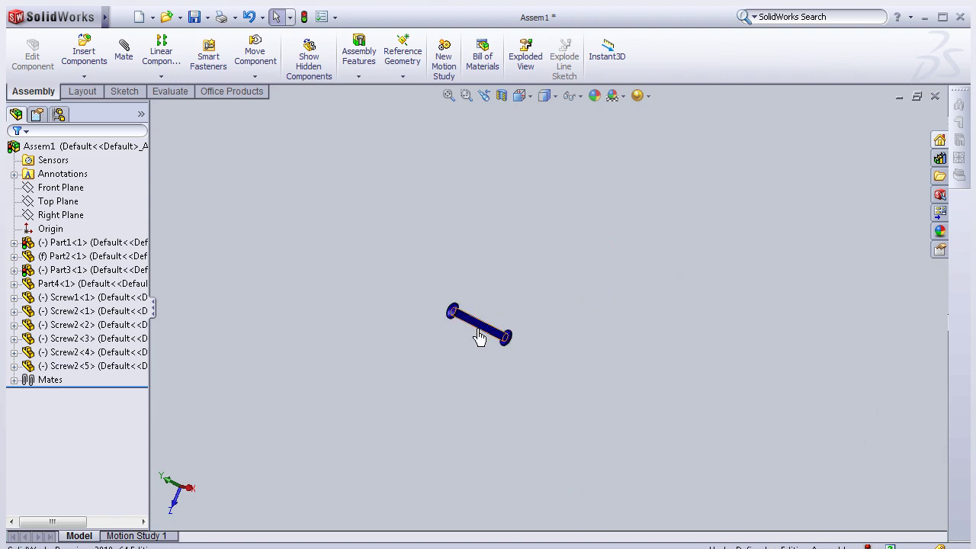
pyautogui.keyDown('ctrl'); pyautogui.moveTo(478, 338); pyautogui.dragTo(523, 338); pyautogui.keyUp('ctrl')
# Mate a screw concentric with the chair-leg hole.
pyautogui.scroll(3, 642, 340)
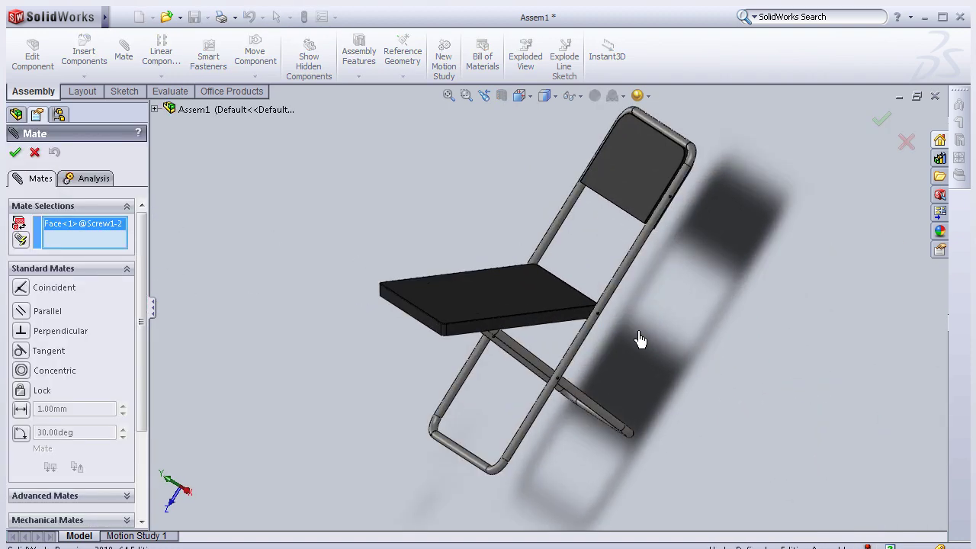
pyautogui.scroll(3, 577, 297)
pyautogui.scroll(3, 566, 410)
pyautogui.scroll(2, 567, 411)
pyautogui.scroll(2, 464, 374)
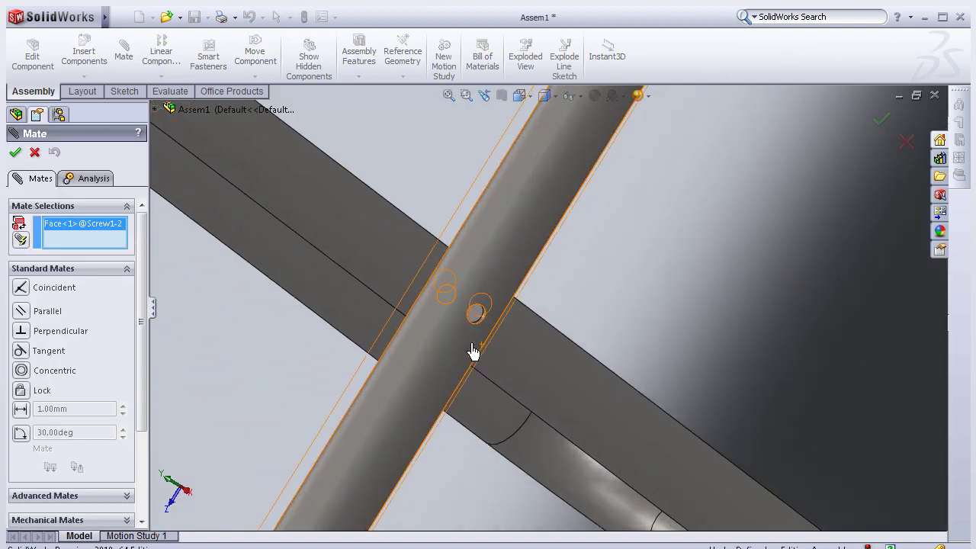
pyautogui.scroll(1, 475, 348)
pyautogui.scroll(1, 496, 307)
pyautogui.click(507, 299)
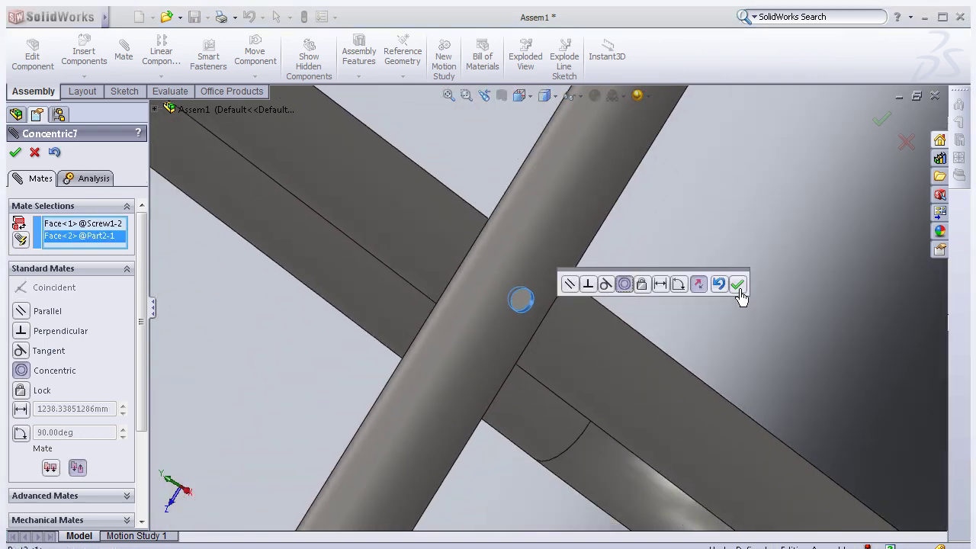
pyautogui.click(738, 284)
# Move another screw beside the leg joint and mate it concentric with the pivot hole.
pyautogui.scroll(-2, 465, 315)
pyautogui.scroll(-3, 429, 330)
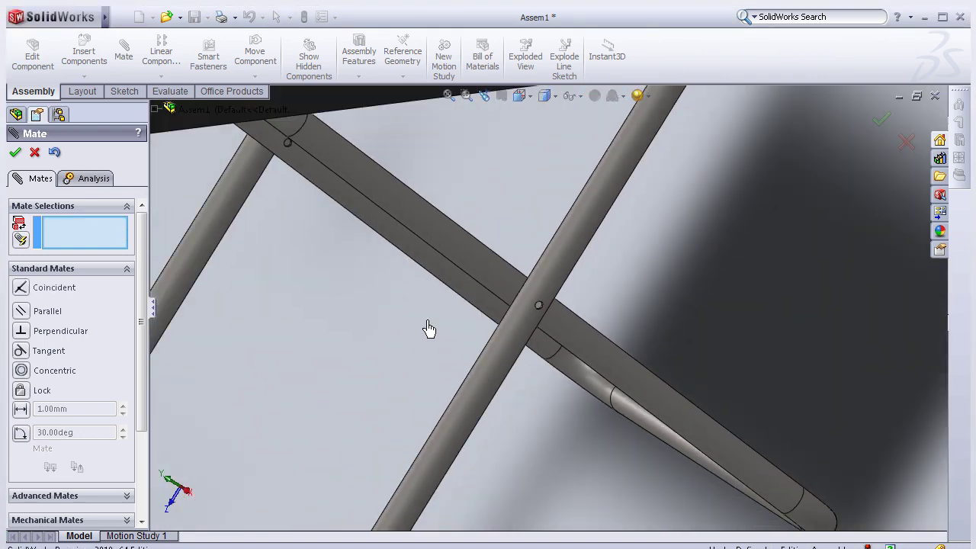
pyautogui.scroll(-3, 458, 331)
pyautogui.scroll(-2, 376, 251)
pyautogui.moveTo(376, 251); pyautogui.dragTo(518, 304)
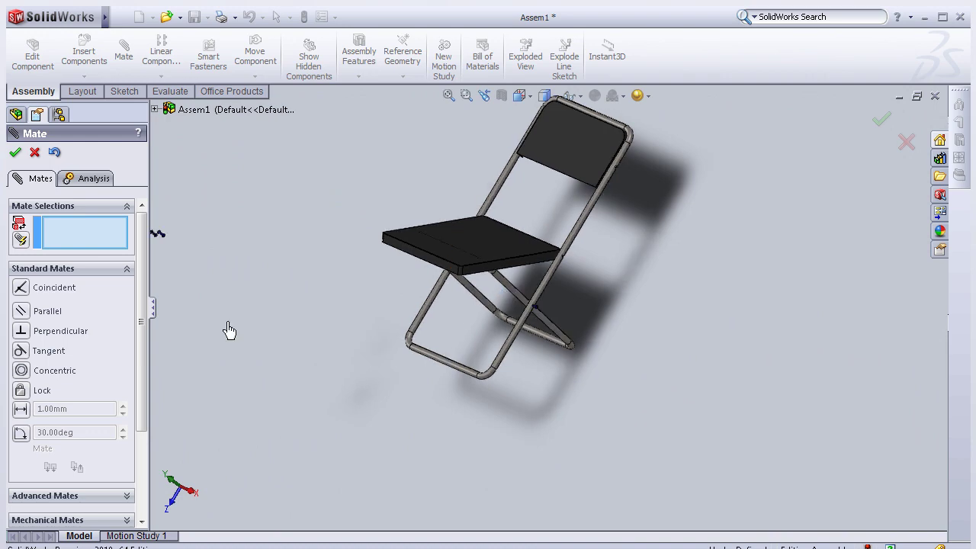
pyautogui.scroll(2, 239, 174)
pyautogui.scroll(-3, 246, 239)
pyautogui.scroll(-4, 392, 263)
pyautogui.click(392, 264)
pyautogui.scroll(5, 923, 448)
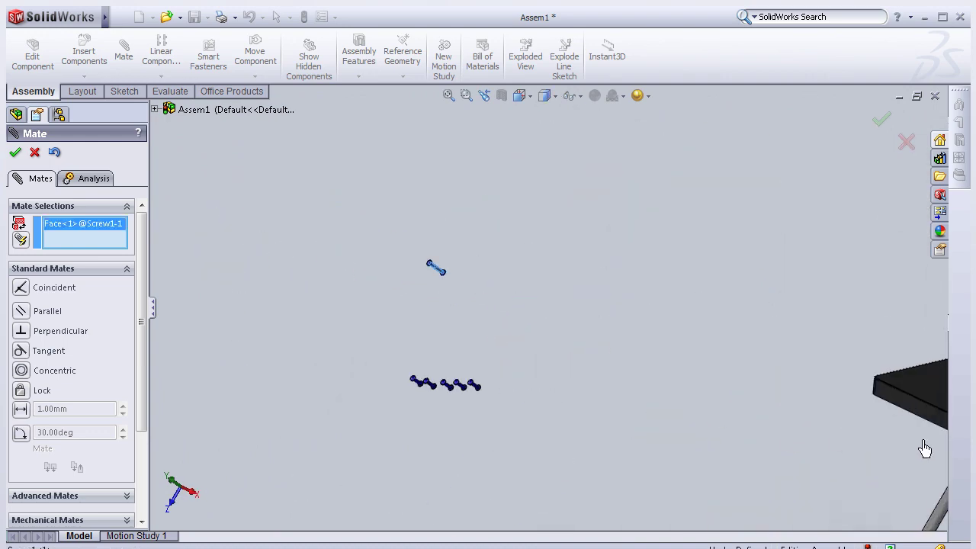
pyautogui.scroll(-3, 882, 458)
pyautogui.scroll(-3, 701, 322)
pyautogui.scroll(-3, 632, 312)
pyautogui.scroll(-3, 593, 307)
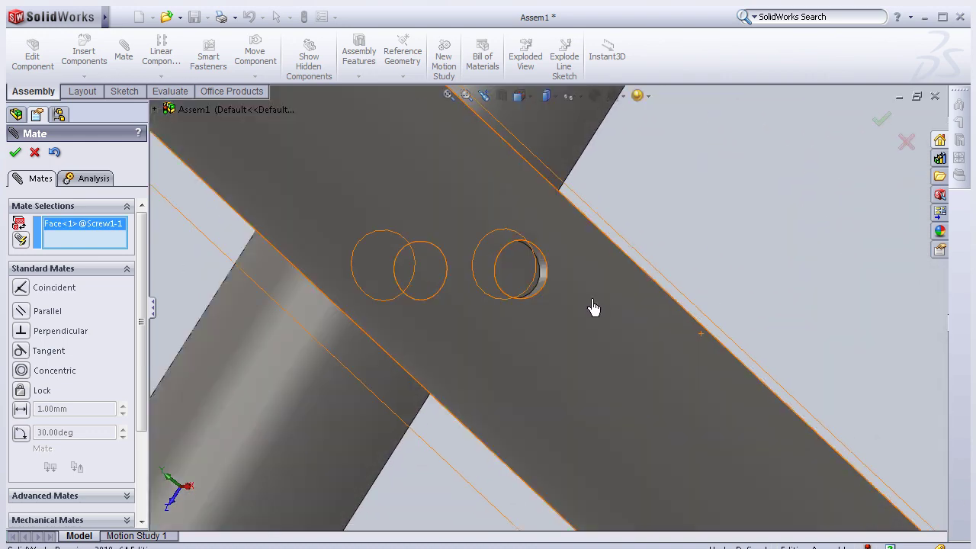
pyautogui.scroll(-2, 593, 307)
pyautogui.click(532, 279)
pyautogui.click(724, 259)
# Seat the next loose screw's shank in the leg tube hole.
pyautogui.scroll(3, 683, 290)
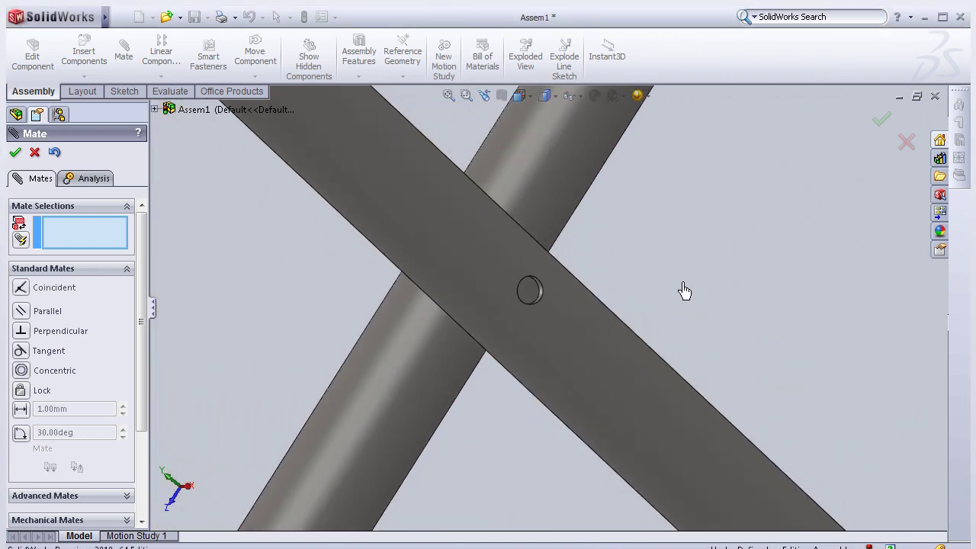
pyautogui.scroll(3, 684, 290)
pyautogui.scroll(2, 447, 342)
pyautogui.scroll(2, 417, 335)
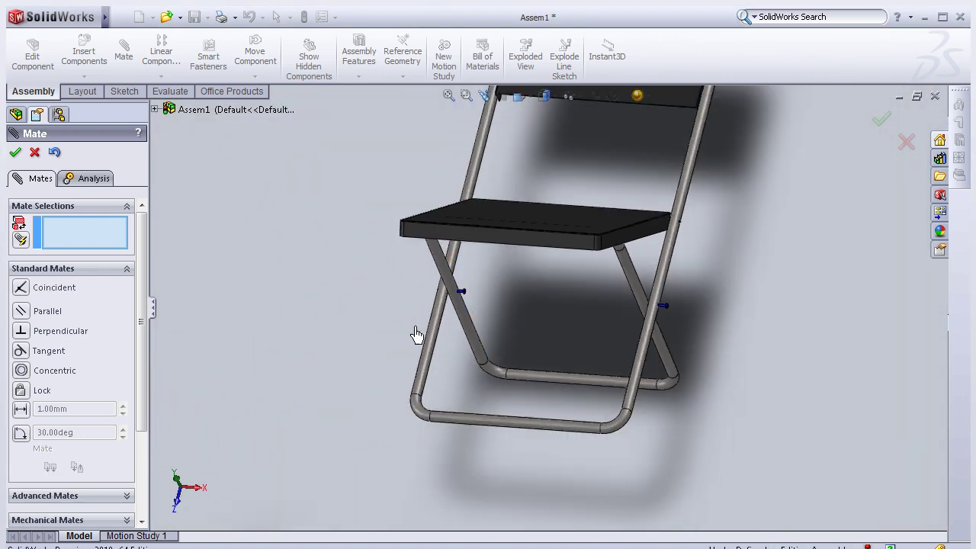
pyautogui.scroll(-3, 412, 313)
pyautogui.scroll(-3, 404, 275)
pyautogui.scroll(-2, 427, 267)
pyautogui.click(441, 275)
pyautogui.scroll(3, 558, 312)
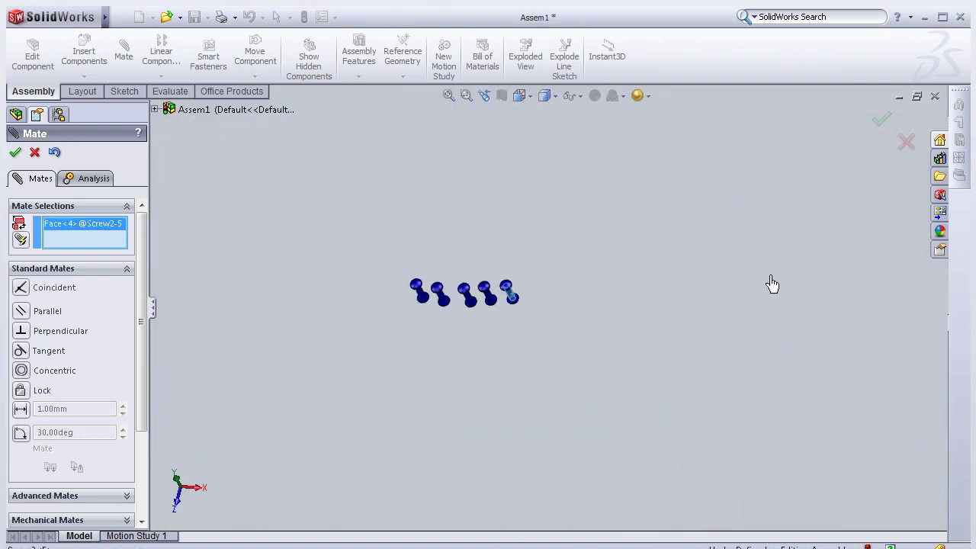
pyautogui.scroll(-3, 795, 277)
pyautogui.scroll(-3, 653, 261)
pyautogui.scroll(-3, 541, 312)
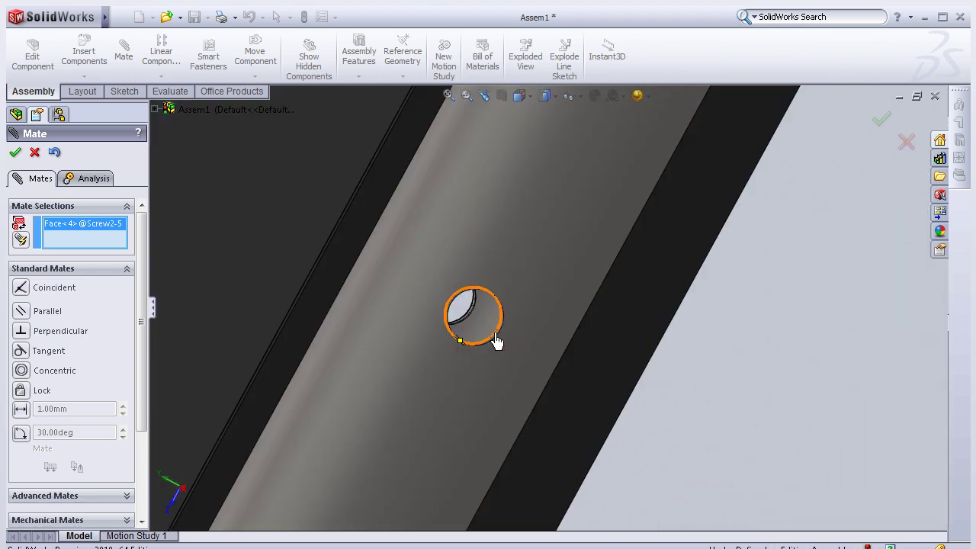
pyautogui.click(495, 340)
# Spread the loose screws apart and clear a mistaken mate selection.
pyautogui.scroll(3, 620, 363)
pyautogui.scroll(3, 305, 351)
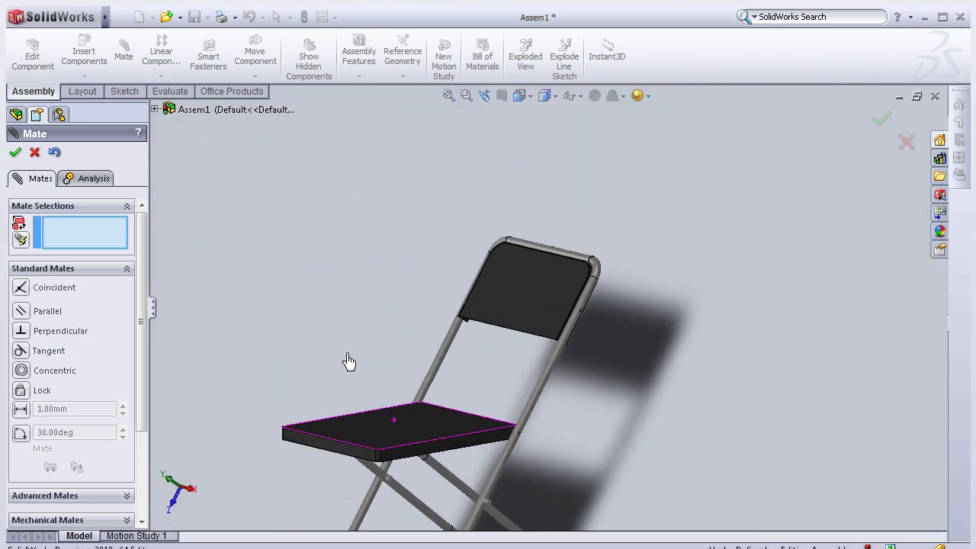
pyautogui.scroll(3, 349, 363)
pyautogui.scroll(-3, 427, 378)
pyautogui.click(439, 372)
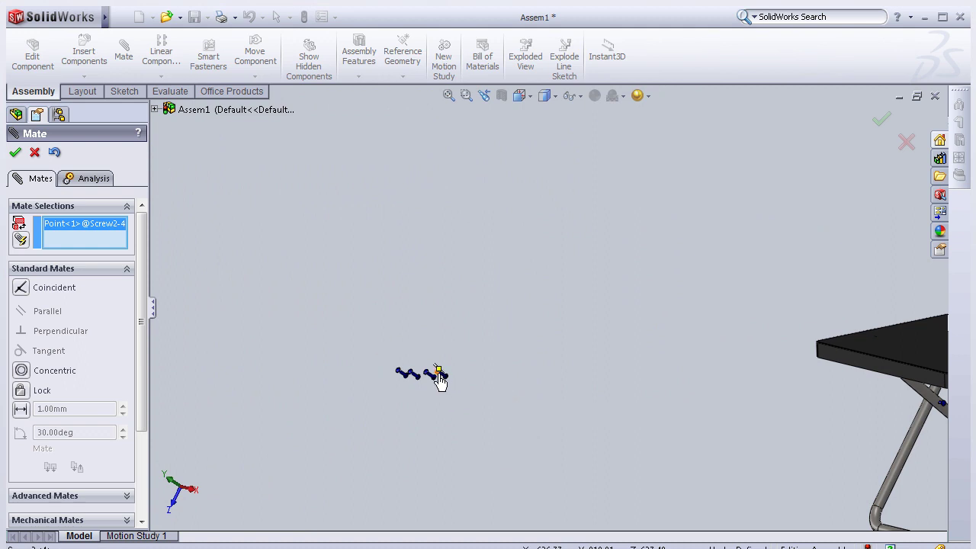
pyautogui.scroll(-3, 439, 378)
pyautogui.moveTo(467, 320); pyautogui.dragTo(832, 211)
pyautogui.moveTo(427, 301)
pyautogui.mouseDown()
pyautogui.moveTo(660, 301)
pyautogui.moveTo(925, 277)
pyautogui.mouseUp()
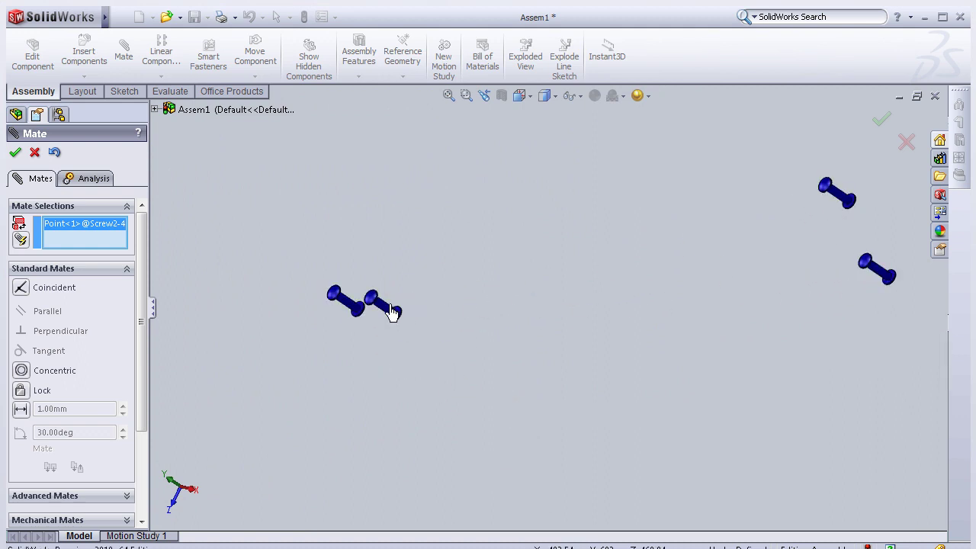
pyautogui.moveTo(341, 325); pyautogui.dragTo(813, 366)
pyautogui.scroll(3, 723, 274)
pyautogui.scroll(2, 621, 371)
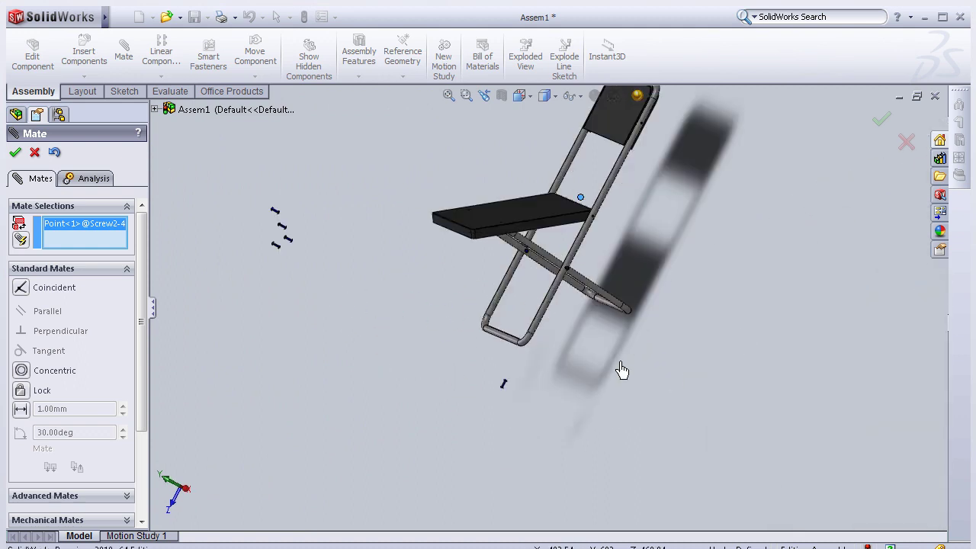
pyautogui.scroll(-2, 559, 321)
pyautogui.scroll(2, 648, 236)
pyautogui.scroll(-1, 603, 206)
pyautogui.scroll(-1, 549, 253)
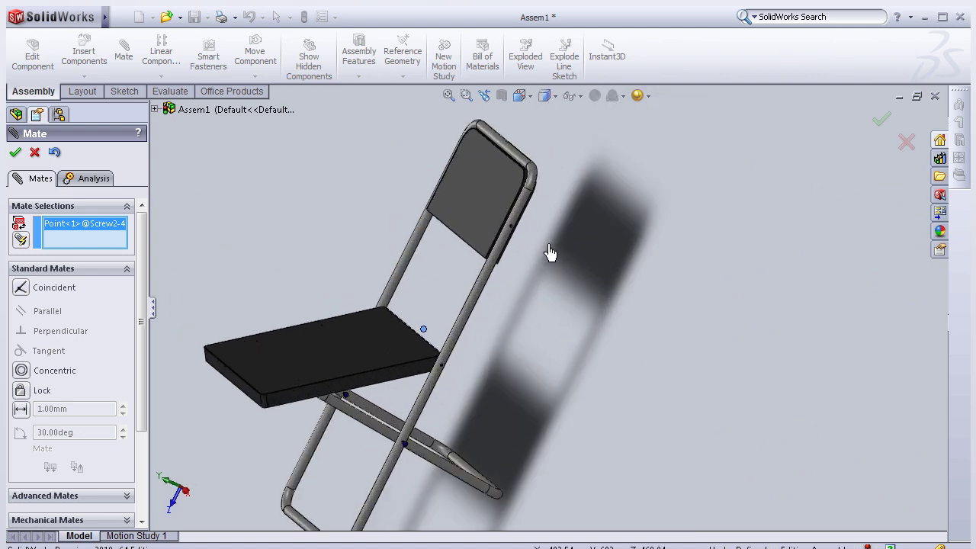
pyautogui.scroll(-1, 379, 478)
pyautogui.scroll(5, 598, 164)
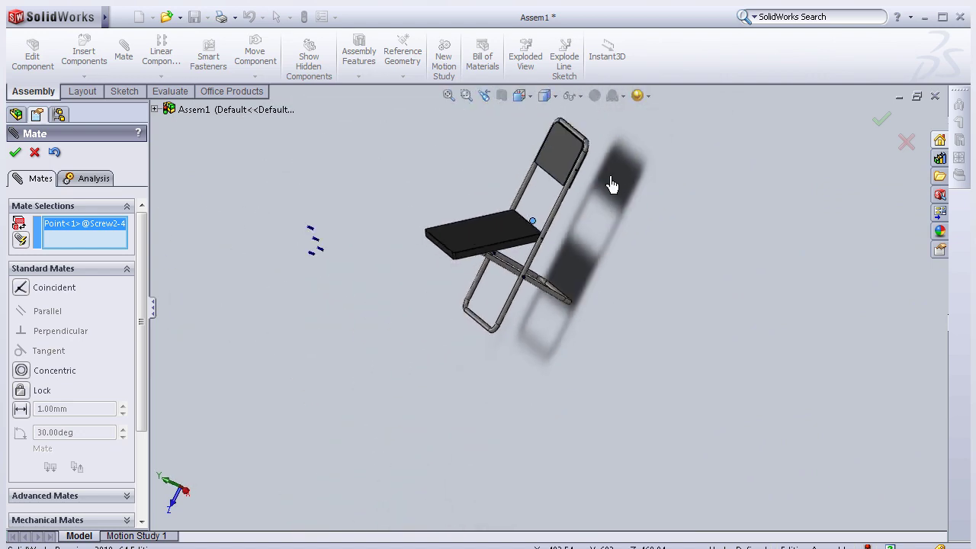
pyautogui.scroll(-5, 603, 245)
pyautogui.moveTo(292, 414); pyautogui.dragTo(442, 224, button='middle')
pyautogui.scroll(-3, 437, 293)
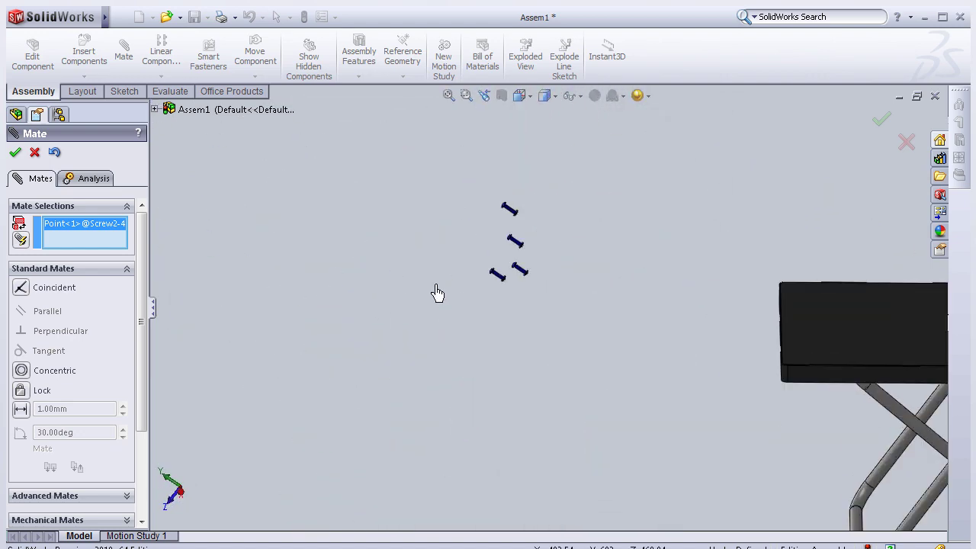
pyautogui.press('Delete')
pyautogui.scroll(-3, 533, 283)
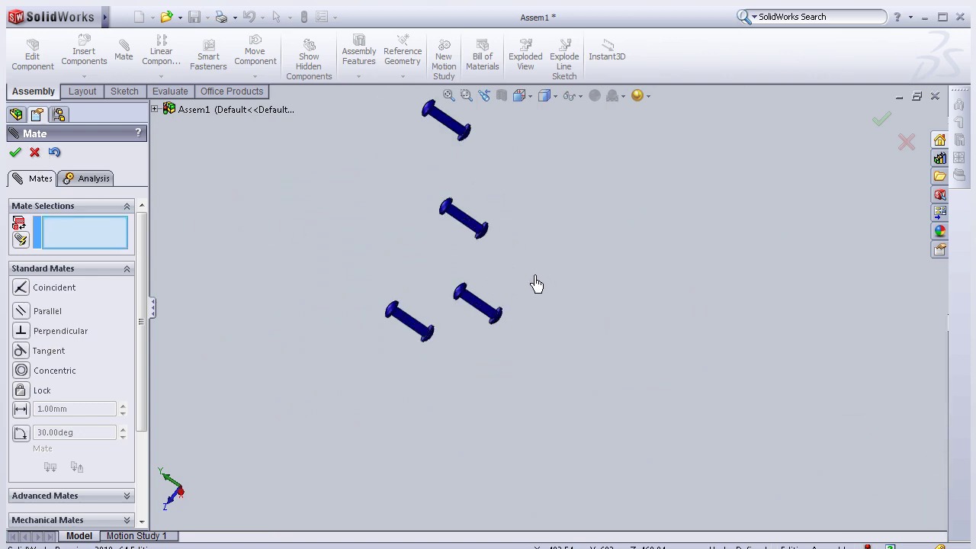
# Mate another screw concentric with a hole in the leg tube.
pyautogui.click(479, 298)
pyautogui.scroll(3, 827, 318)
pyautogui.scroll(-5, 828, 317)
pyautogui.scroll(-3, 701, 221)
pyautogui.scroll(-3, 663, 254)
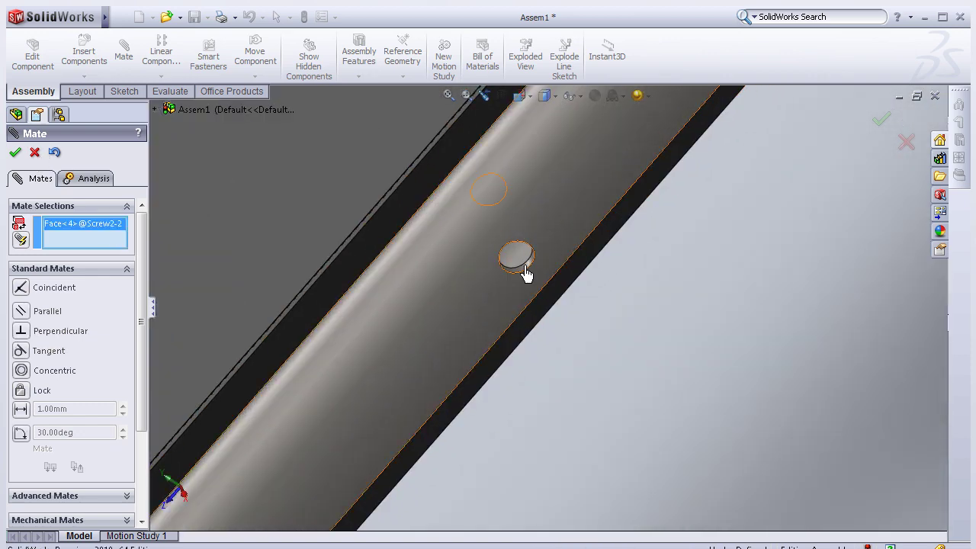
pyautogui.click(525, 277)
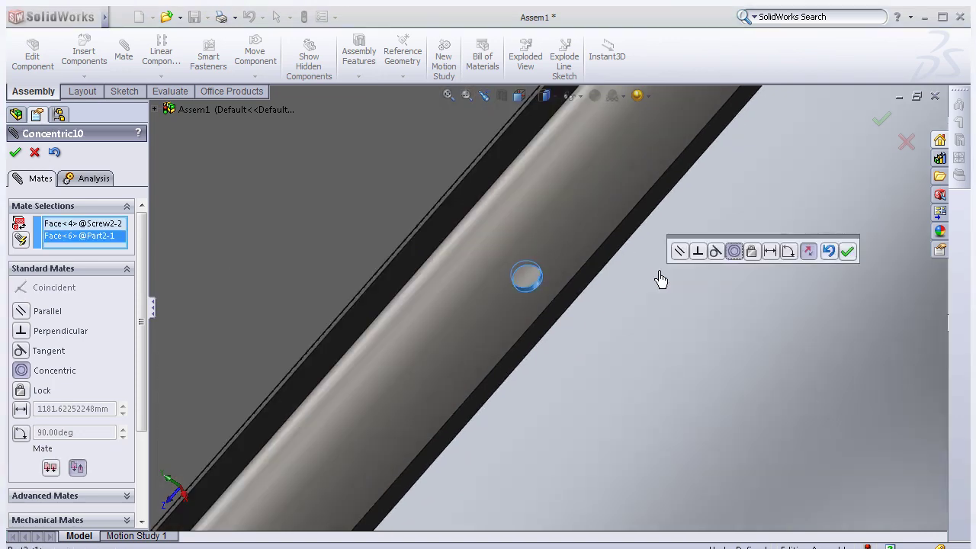
pyautogui.click(845, 254)
# Seat a screw in the pivot hole of the backrest side tube.
pyautogui.scroll(5, 800, 266)
pyautogui.scroll(3, 670, 187)
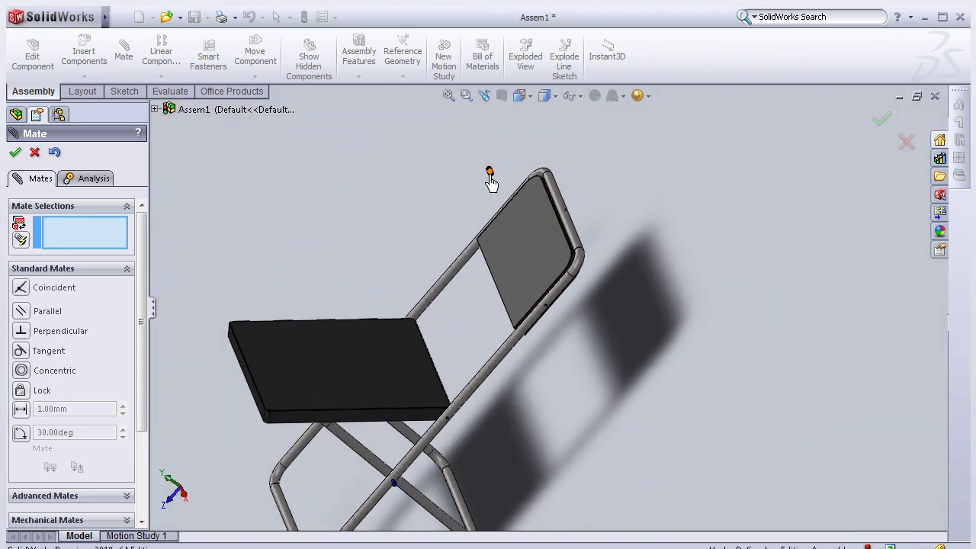
pyautogui.scroll(-2, 518, 195)
pyautogui.scroll(-3, 481, 238)
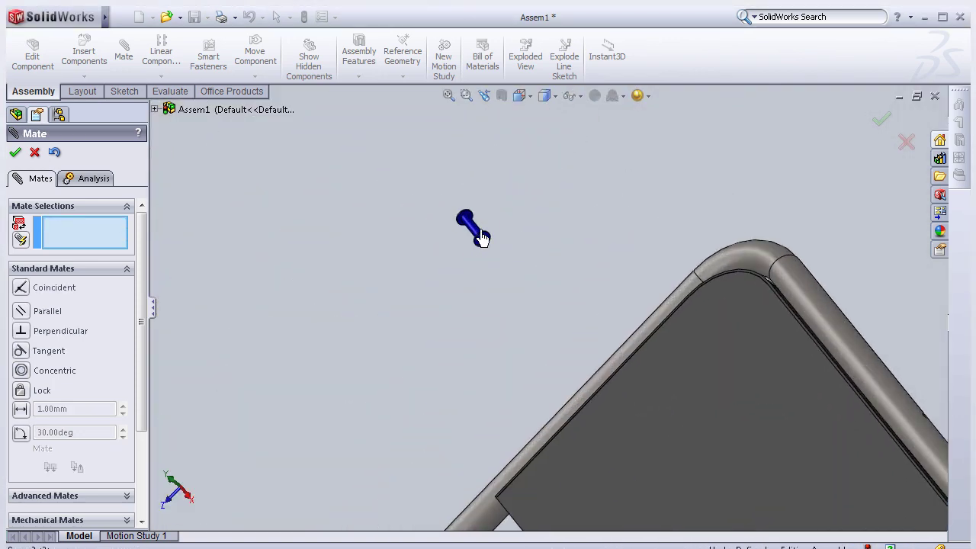
pyautogui.moveTo(633, 299); pyautogui.dragTo(644, 286, button='middle')
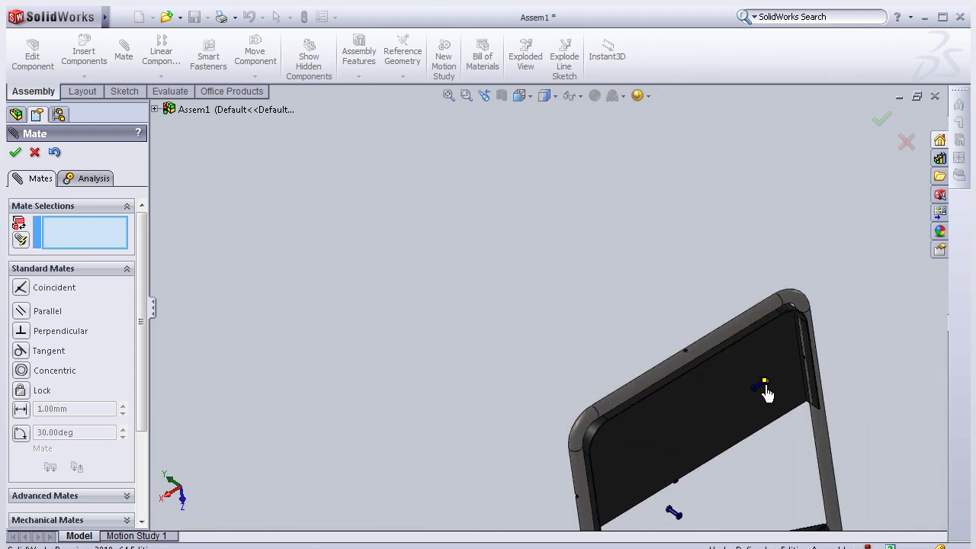
pyautogui.moveTo(579, 490)
pyautogui.mouseDown(button='middle')
pyautogui.moveTo(830, 384)
pyautogui.moveTo(556, 431)
pyautogui.moveTo(536, 387)
pyautogui.moveTo(441, 426)
pyautogui.mouseUp(button='middle')
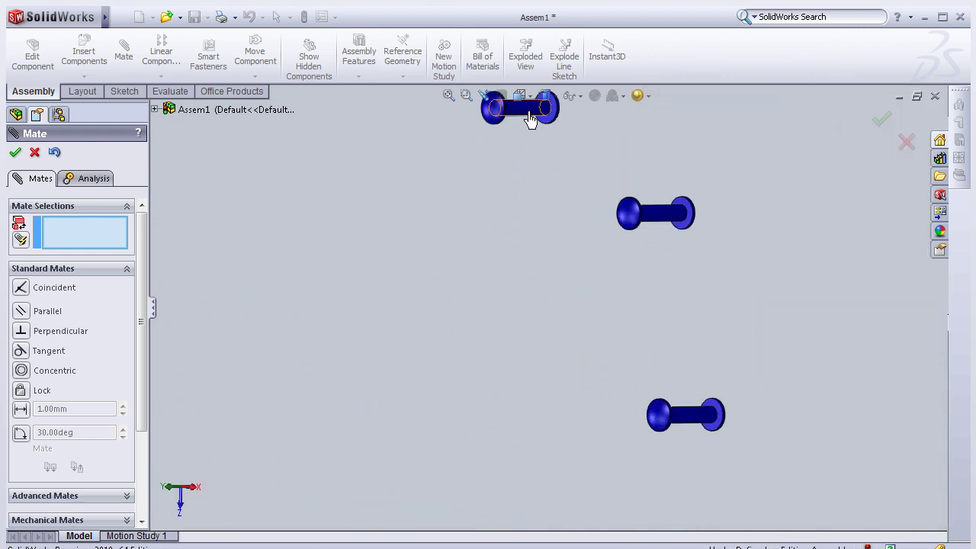
pyautogui.click(530, 120)
pyautogui.scroll(5, 839, 200)
pyautogui.moveTo(838, 201)
pyautogui.mouseDown(button='middle')
pyautogui.moveTo(729, 109)
pyautogui.moveTo(592, 307)
pyautogui.moveTo(442, 313)
pyautogui.mouseUp(button='middle')
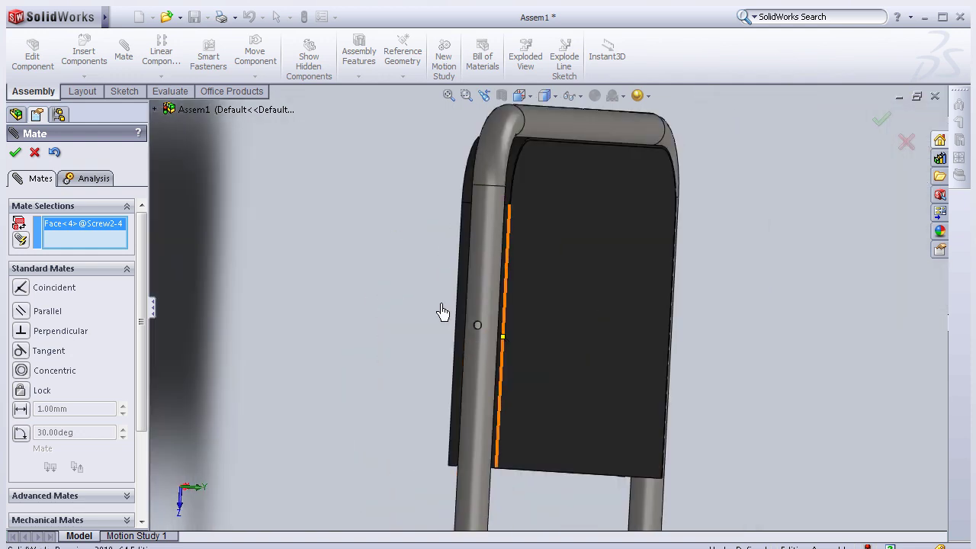
pyautogui.scroll(-5, 442, 312)
pyautogui.click(568, 301)
pyautogui.click(810, 285)
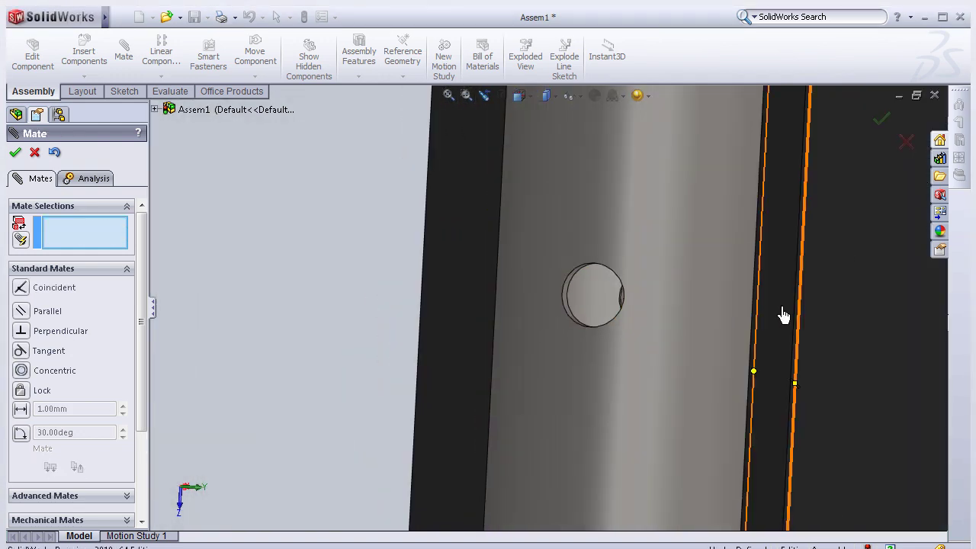
# Add a Tangent mate between the screw head and the backrest tube's outer surface.
pyautogui.scroll(4, 547, 303)
pyautogui.scroll(5, 367, 320)
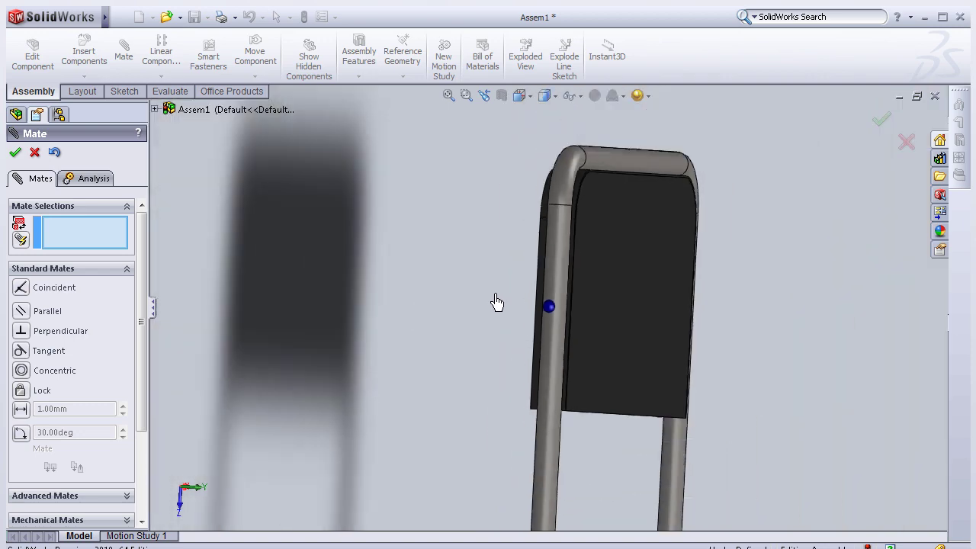
pyautogui.moveTo(496, 304)
pyautogui.mouseDown(button='middle')
pyautogui.moveTo(464, 356)
pyautogui.moveTo(470, 327)
pyautogui.mouseUp(button='middle')
pyautogui.scroll(-2, 416, 343)
pyautogui.moveTo(415, 343); pyautogui.dragTo(540, 322, button='middle')
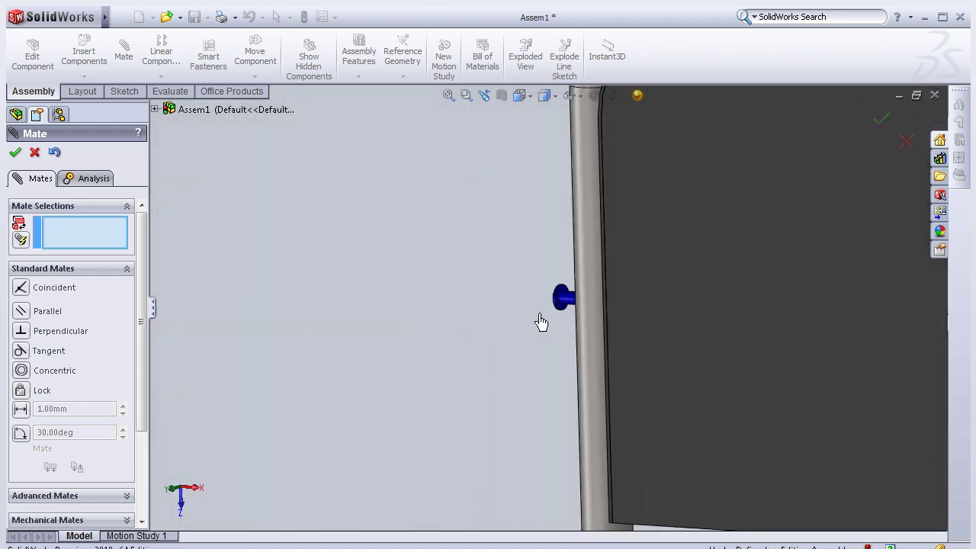
pyautogui.scroll(-3, 612, 300)
pyautogui.click(612, 300)
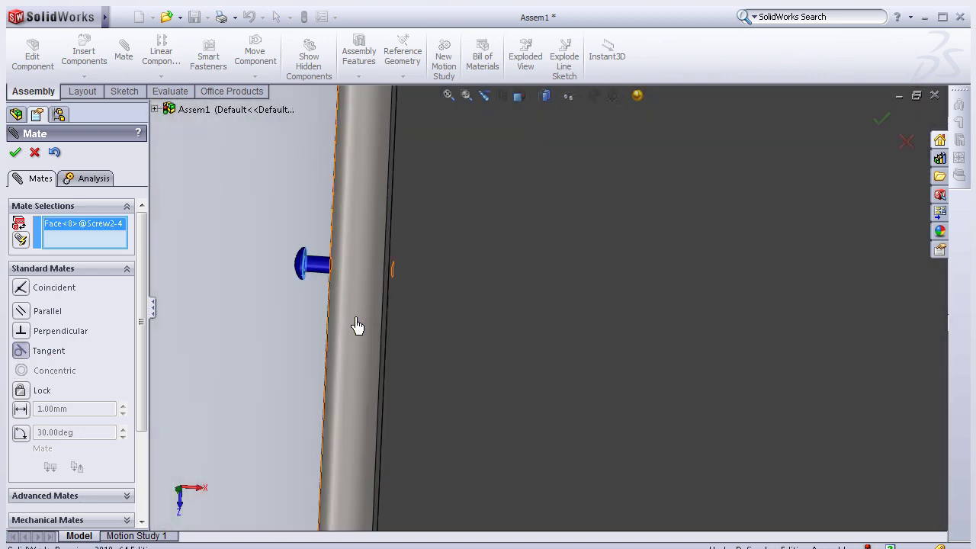
pyautogui.click(327, 330)
pyautogui.click(307, 345)
# Concentrically mate the next loose screw's shank into its tube hole.
pyautogui.scroll(5, 867, 322)
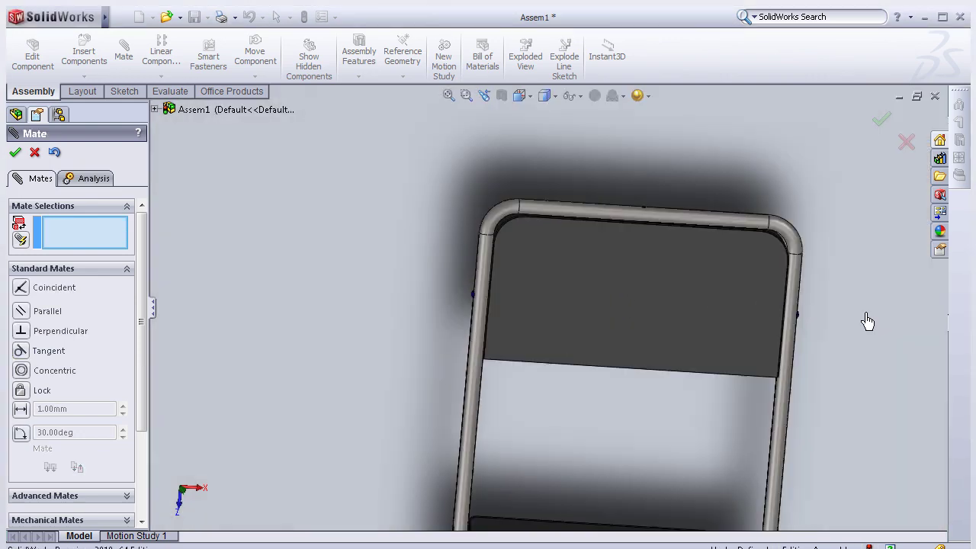
pyautogui.moveTo(866, 322)
pyautogui.mouseDown(button='middle')
pyautogui.moveTo(457, 443)
pyautogui.moveTo(538, 449)
pyautogui.moveTo(643, 396)
pyautogui.mouseUp(button='middle')
pyautogui.scroll(-5, 643, 395)
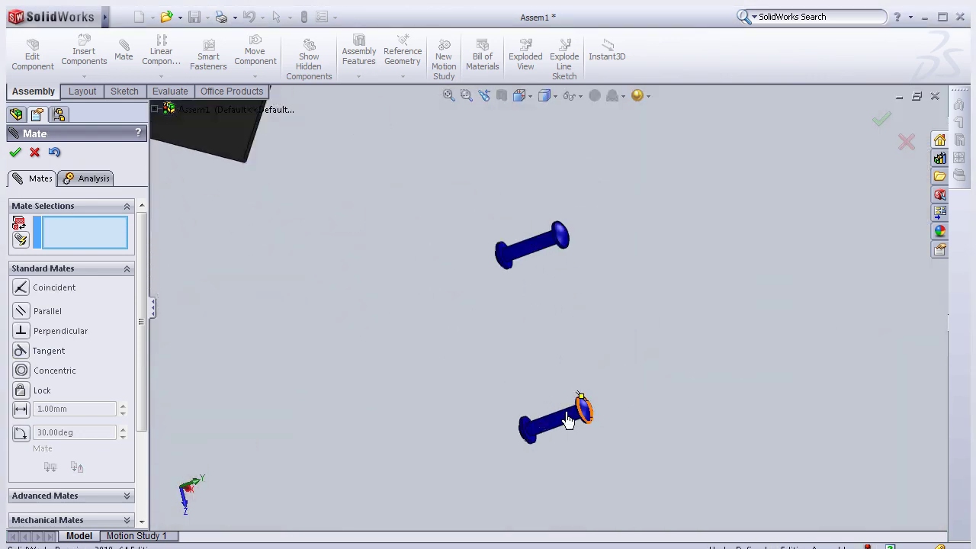
pyautogui.click(581, 407)
pyautogui.scroll(3, 218, 276)
pyautogui.scroll(-4, 359, 148)
pyautogui.scroll(-2, 389, 156)
pyautogui.scroll(-2, 389, 155)
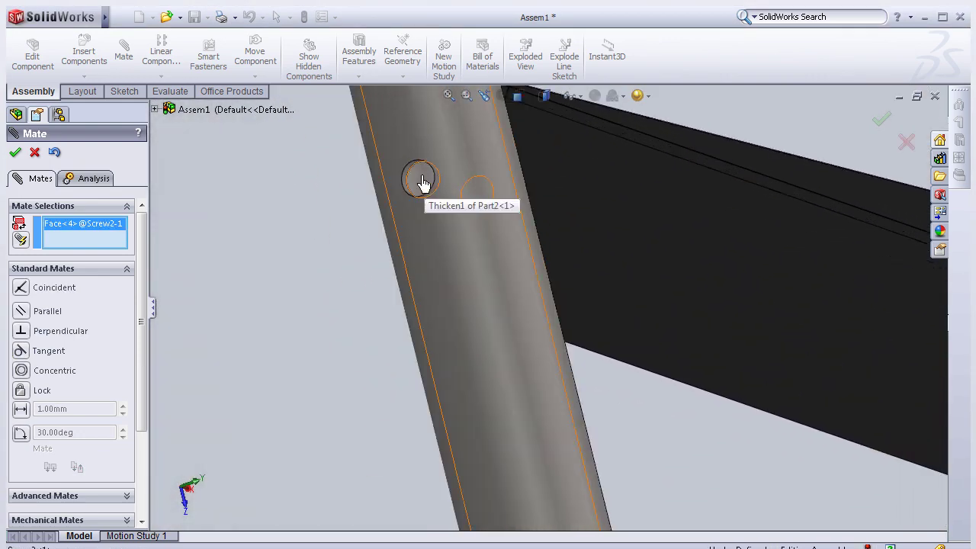
pyautogui.click(429, 170)
# Seat the remaining screw Screw2-3 concentrically in the Part2 pivot hole on the leg.
pyautogui.scroll(2, 553, 207)
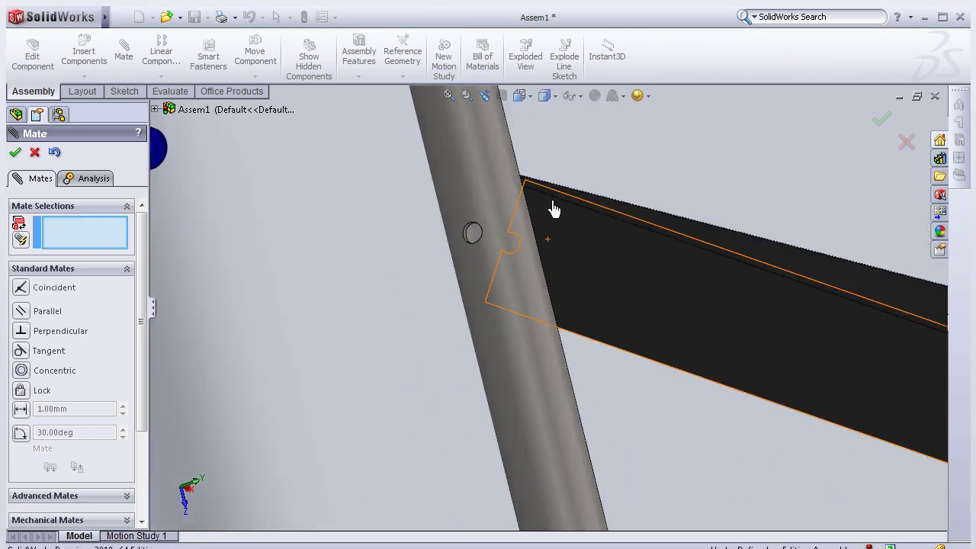
pyautogui.scroll(2, 340, 229)
pyautogui.scroll(2, 489, 279)
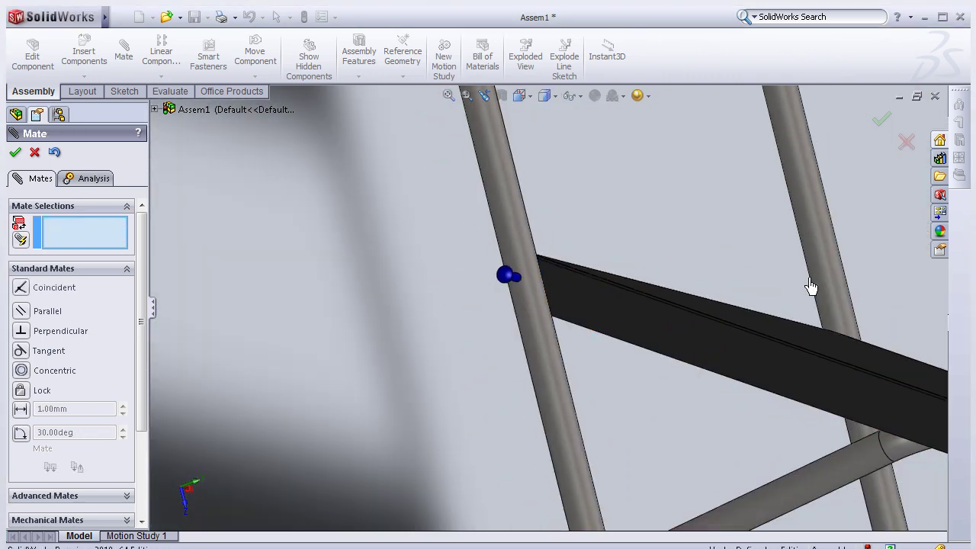
pyautogui.scroll(3, 692, 277)
pyautogui.scroll(2, 569, 438)
pyautogui.scroll(-4, 389, 366)
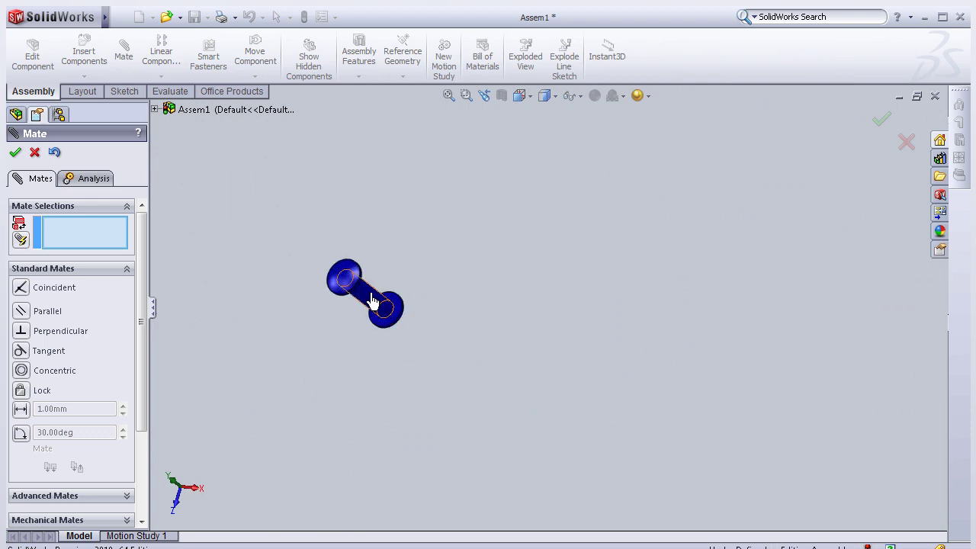
pyautogui.click(372, 301)
pyautogui.scroll(3, 531, 305)
pyautogui.scroll(-2, 632, 257)
pyautogui.scroll(-2, 573, 214)
pyautogui.scroll(-1, 535, 204)
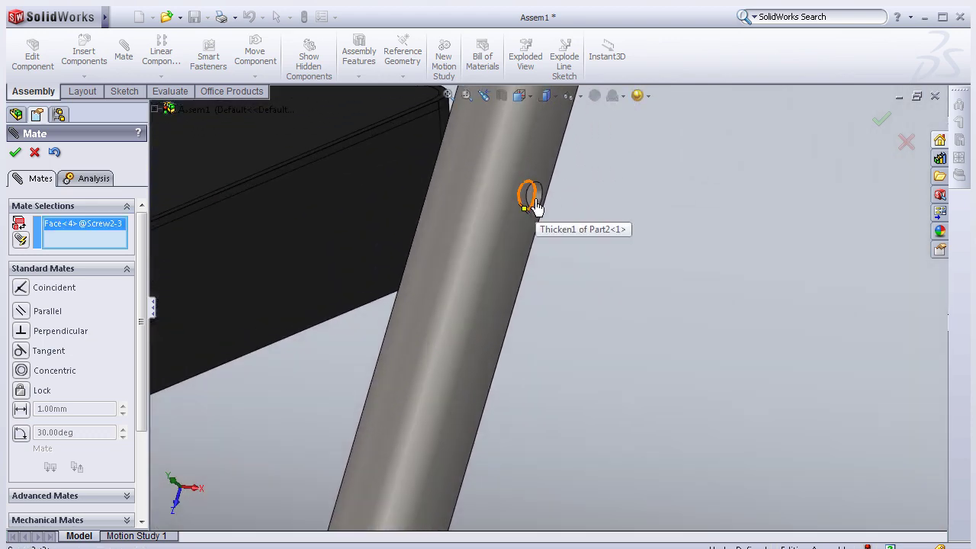
pyautogui.click(531, 196)
pyautogui.click(818, 206)
# Orbit the chair round to a side view to locate the next pin.
pyautogui.scroll(3, 599, 283)
pyautogui.scroll(3, 526, 422)
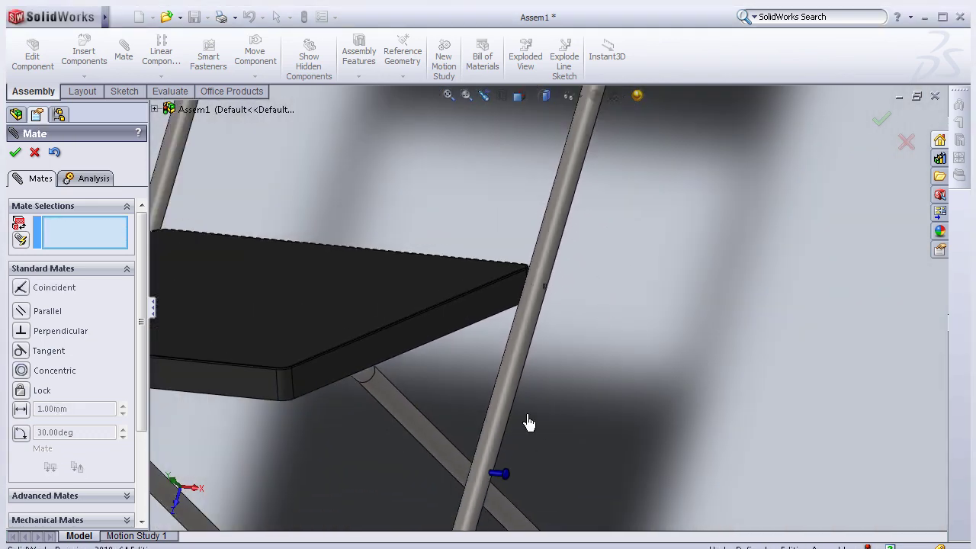
pyautogui.scroll(2, 329, 293)
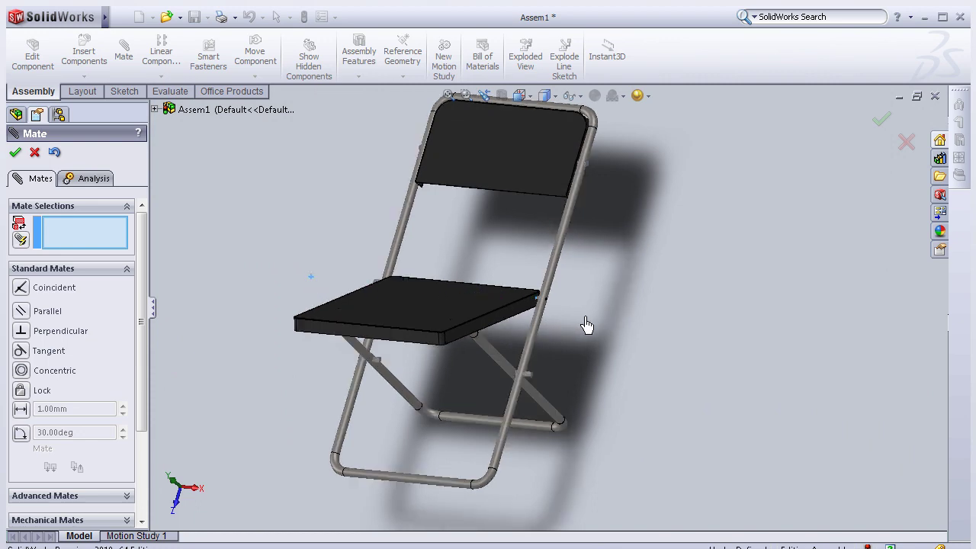
pyautogui.scroll(1, 610, 305)
pyautogui.moveTo(642, 288); pyautogui.dragTo(508, 258, button='middle')
pyautogui.scroll(-2, 449, 194)
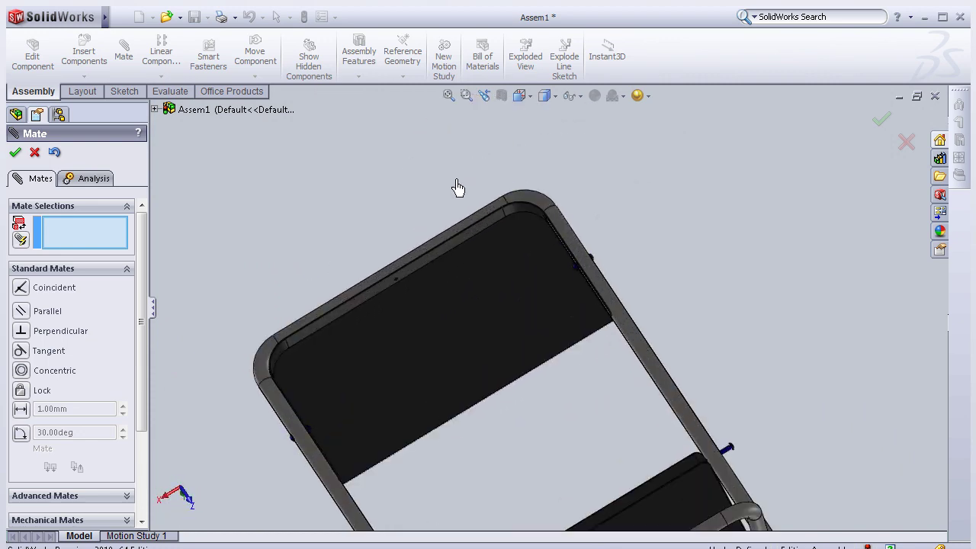
pyautogui.scroll(5, 564, 417)
pyautogui.moveTo(496, 390)
pyautogui.mouseDown(button='middle')
pyautogui.moveTo(501, 240)
pyautogui.moveTo(599, 253)
pyautogui.mouseUp(button='middle')
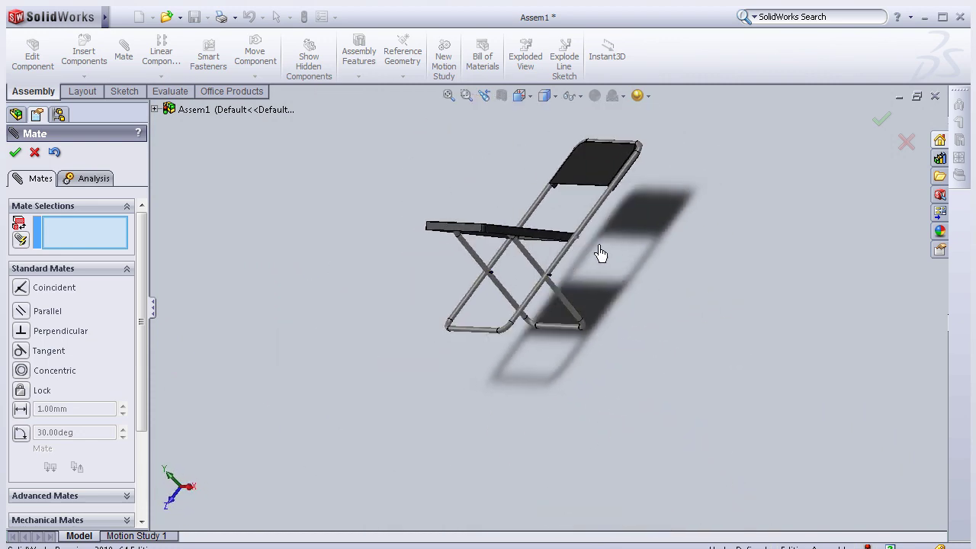
pyautogui.scroll(-3, 557, 256)
pyautogui.scroll(-2, 548, 292)
pyautogui.moveTo(547, 292); pyautogui.dragTo(595, 300, button='middle')
# Make the blue pin's head underside tangent to the leg surface.
pyautogui.scroll(-2, 525, 283)
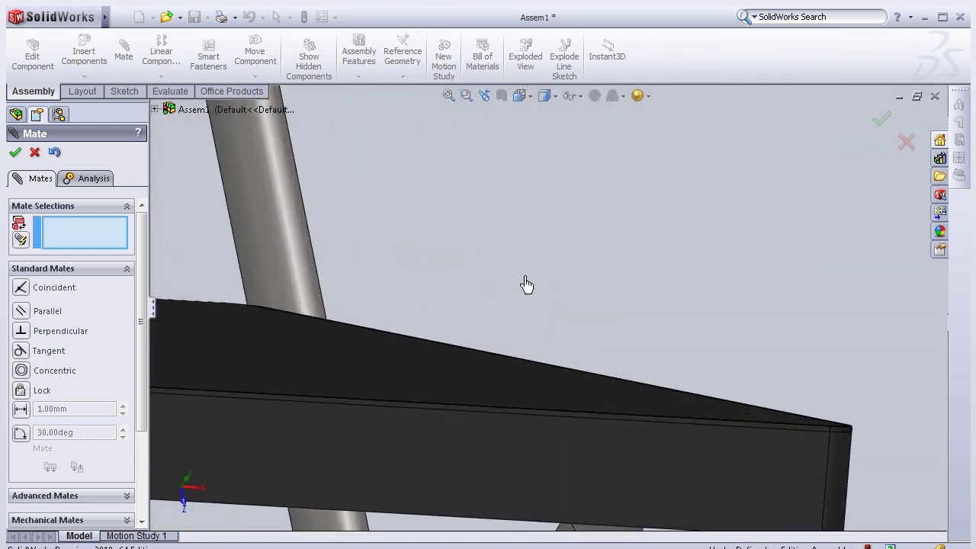
pyautogui.scroll(-2, 446, 317)
pyautogui.moveTo(446, 318); pyautogui.dragTo(374, 365, button='middle')
pyautogui.scroll(-2, 395, 409)
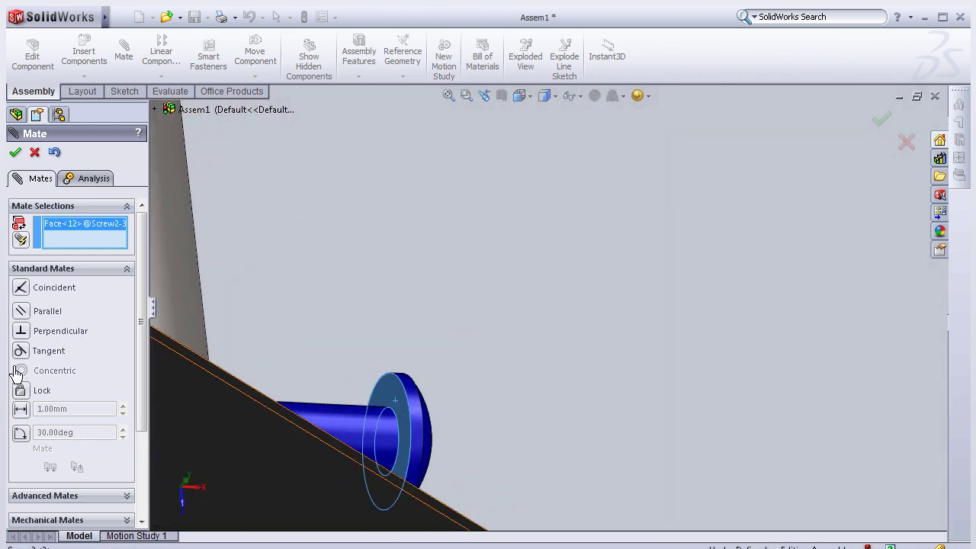
pyautogui.click(183, 307)
pyautogui.click(452, 264)
pyautogui.scroll(3, 480, 305)
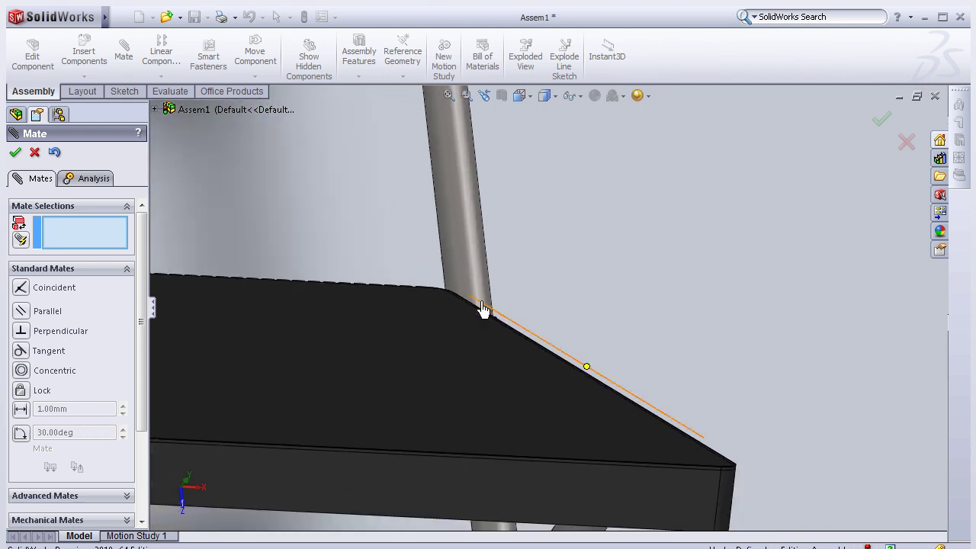
pyautogui.scroll(-3, 579, 485)
pyautogui.scroll(-2, 538, 453)
pyautogui.scroll(-2, 562, 388)
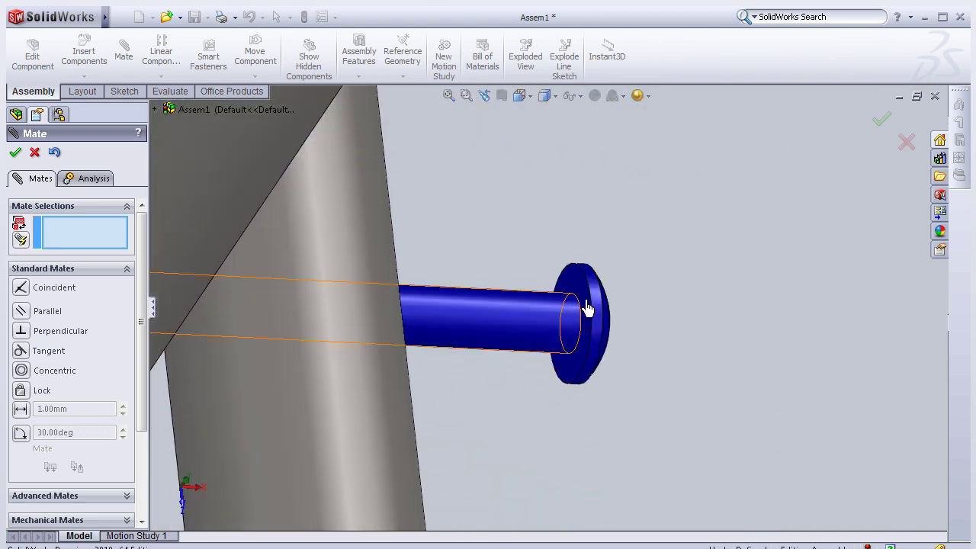
pyautogui.click(329, 308)
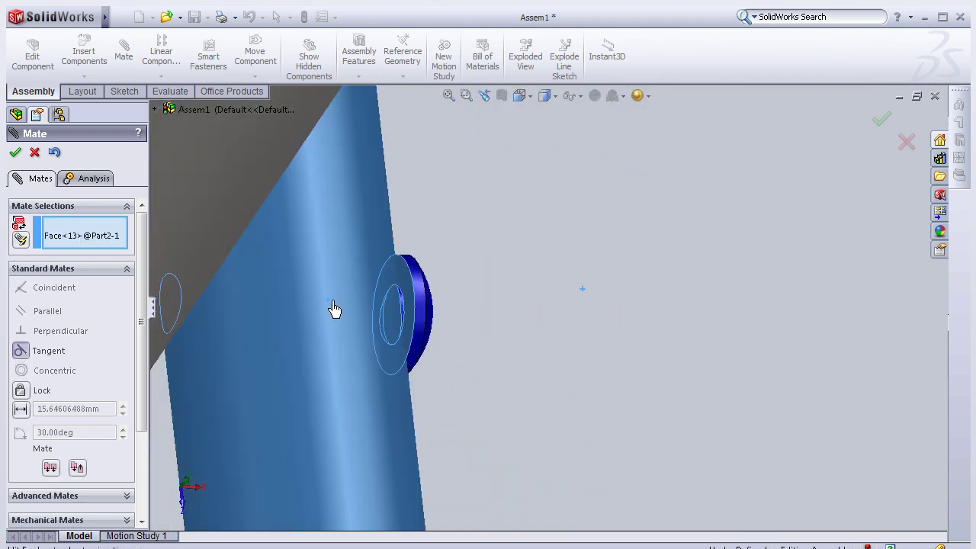
pyautogui.click(315, 288)
# From a lower angle, add a tangent mate between another pin head and its tube.
pyautogui.scroll(2, 533, 316)
pyautogui.scroll(2, 534, 315)
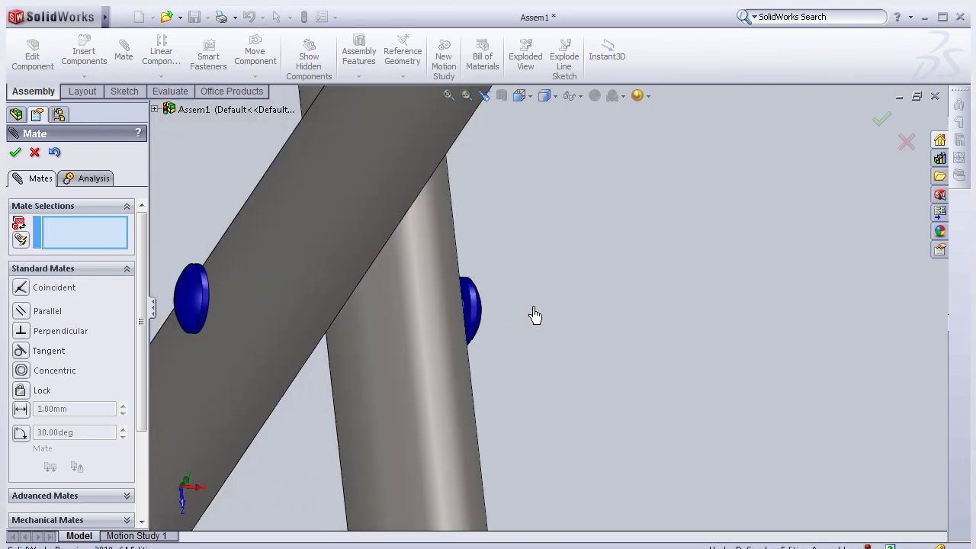
pyautogui.scroll(2, 534, 315)
pyautogui.scroll(3, 322, 348)
pyautogui.scroll(2, 274, 344)
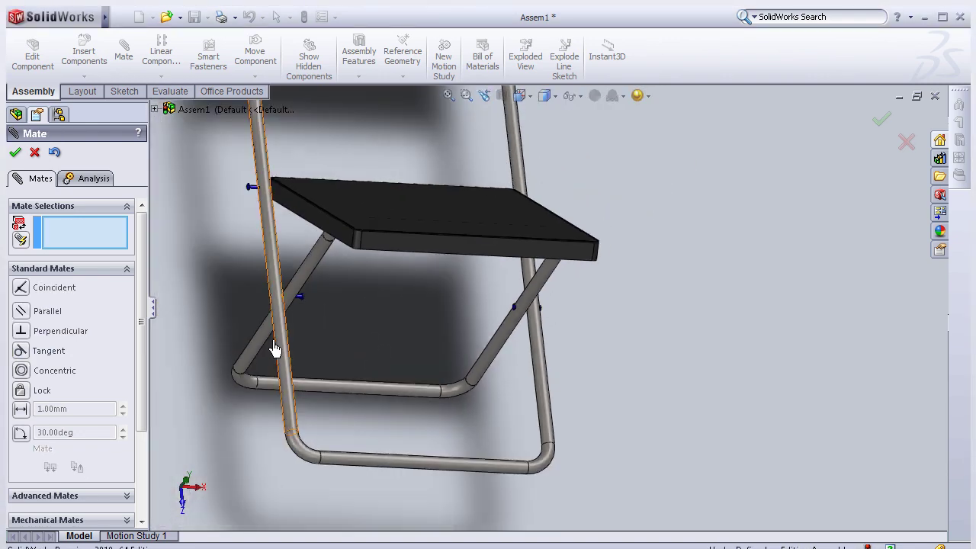
pyautogui.scroll(-1, 257, 348)
pyautogui.scroll(-2, 365, 313)
pyautogui.moveTo(365, 312)
pyautogui.mouseDown(button='middle')
pyautogui.moveTo(418, 316)
pyautogui.moveTo(322, 316)
pyautogui.moveTo(294, 305)
pyautogui.mouseUp(button='middle')
pyautogui.scroll(-3, 294, 305)
pyautogui.scroll(-1, 450, 271)
pyautogui.scroll(-2, 454, 270)
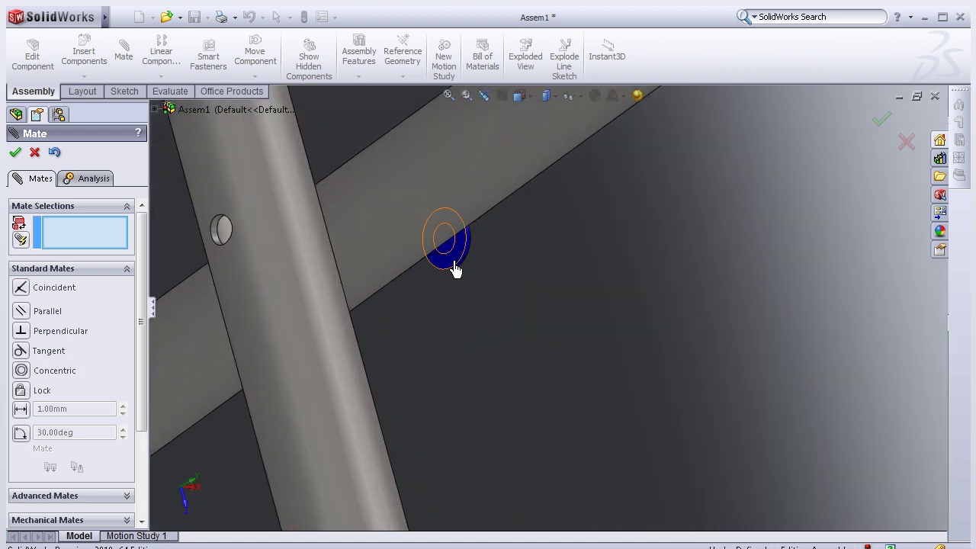
pyautogui.click(463, 185)
pyautogui.click(643, 174)
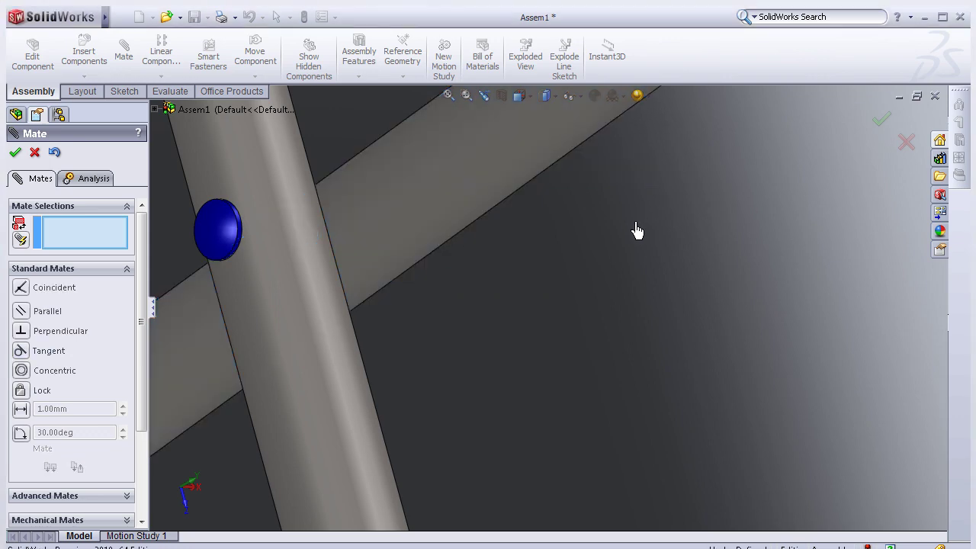
# Seat Screw2-1's head tangent against the Part2 tube leg face.
pyautogui.scroll(3, 634, 231)
pyautogui.scroll(3, 634, 233)
pyautogui.scroll(3, 634, 232)
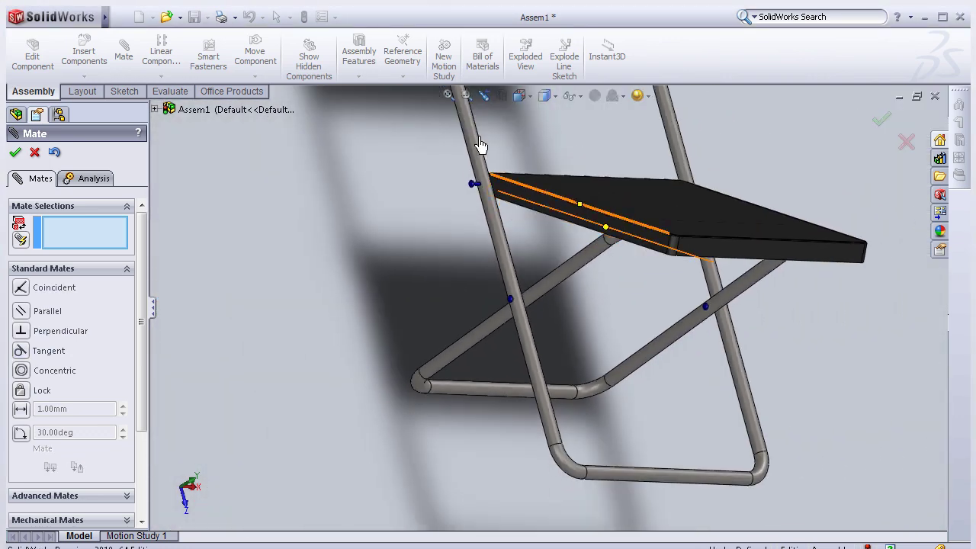
pyautogui.scroll(-2, 542, 186)
pyautogui.scroll(-2, 523, 211)
pyautogui.scroll(-2, 454, 232)
pyautogui.moveTo(450, 234)
pyautogui.mouseDown(button='middle')
pyautogui.moveTo(425, 244)
pyautogui.moveTo(464, 305)
pyautogui.moveTo(404, 309)
pyautogui.moveTo(425, 368)
pyautogui.mouseUp(button='middle')
pyautogui.scroll(-2, 433, 396)
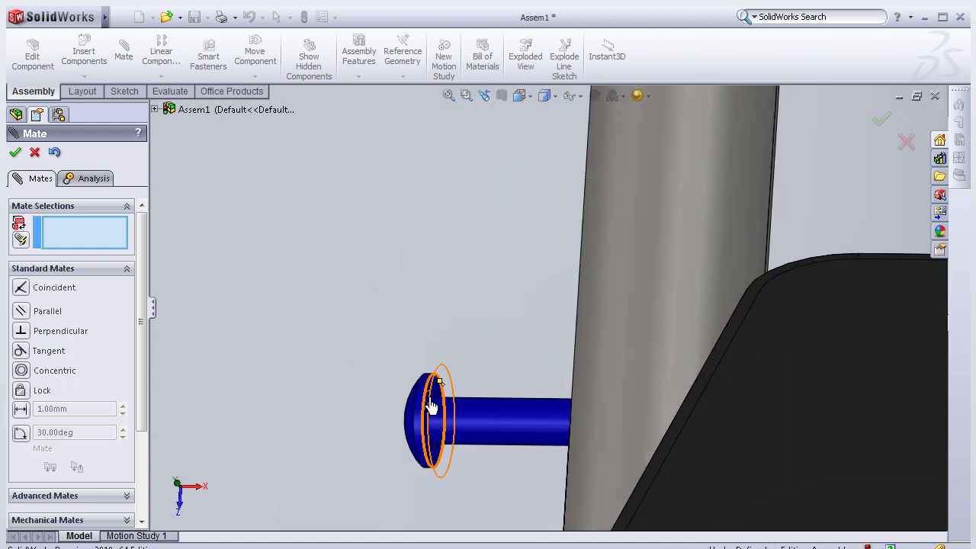
pyautogui.scroll(-2, 447, 391)
pyautogui.scroll(-2, 457, 387)
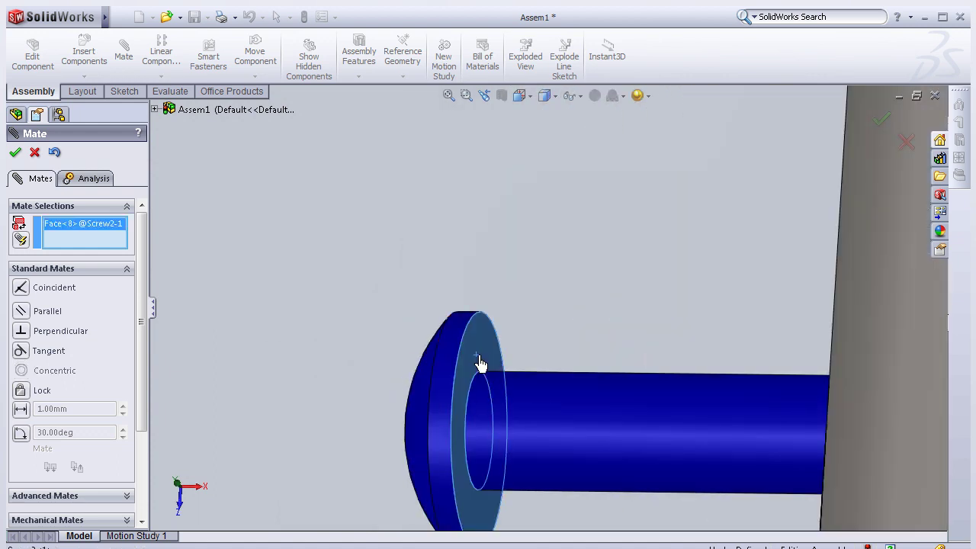
pyautogui.click(898, 321)
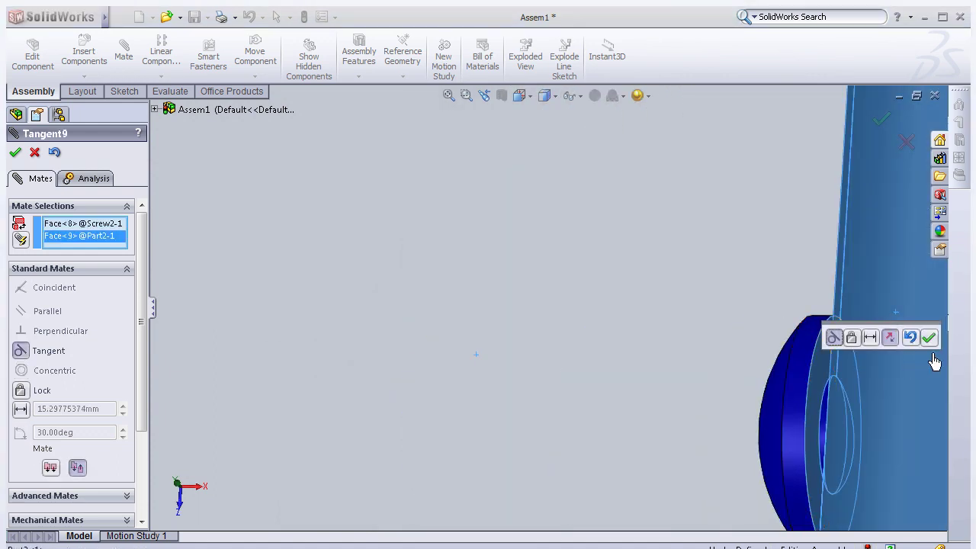
pyautogui.click(928, 337)
# Close the Mate command with the full chair in view.
pyautogui.scroll(2, 927, 343)
pyautogui.scroll(2, 907, 326)
pyautogui.scroll(2, 884, 301)
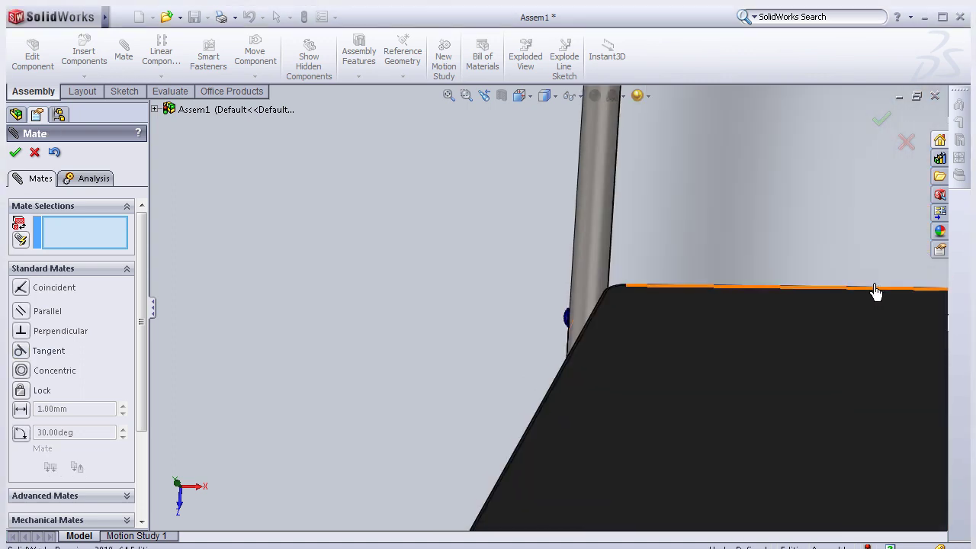
pyautogui.scroll(2, 879, 287)
pyautogui.scroll(3, 881, 281)
pyautogui.scroll(2, 808, 240)
pyautogui.scroll(-3, 724, 210)
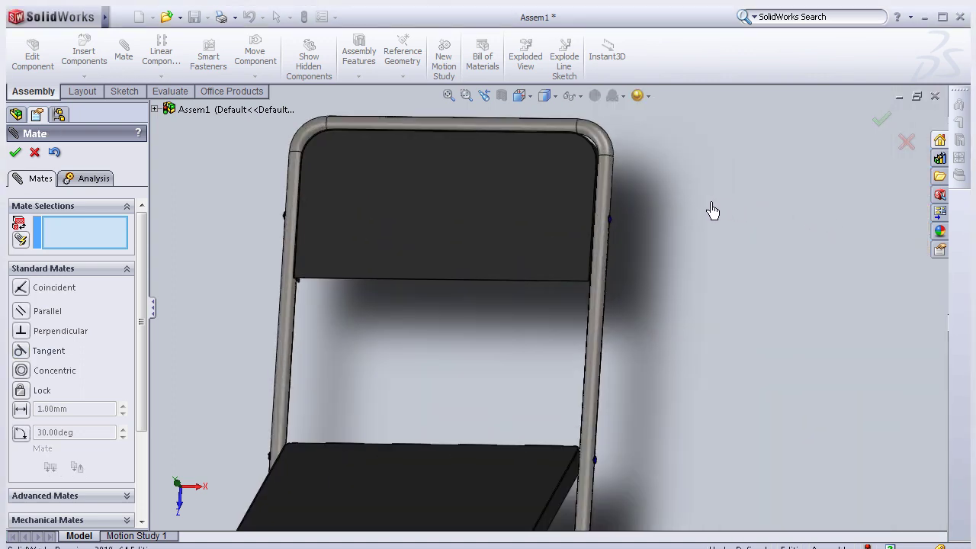
pyautogui.scroll(1, 701, 218)
pyautogui.moveTo(701, 218); pyautogui.dragTo(747, 243, button='middle')
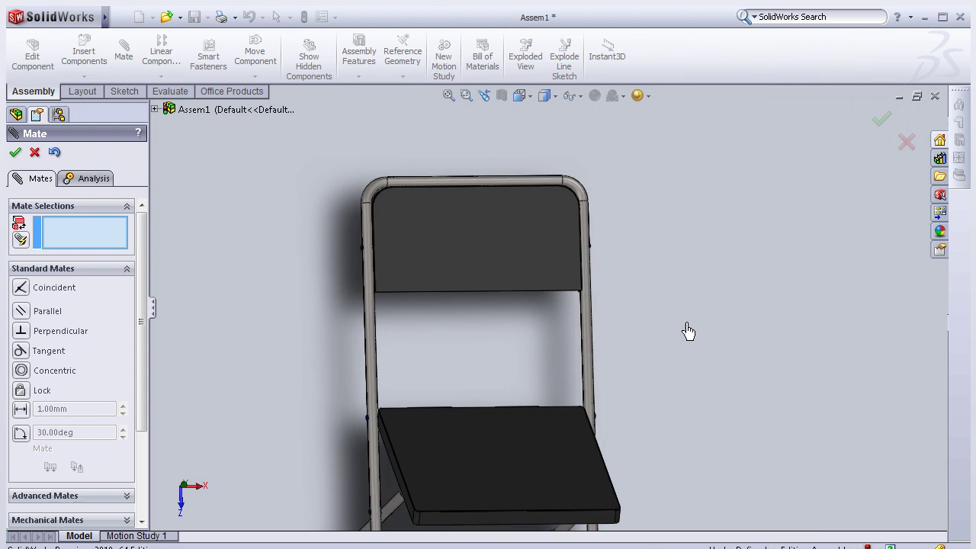
pyautogui.moveTo(689, 331); pyautogui.dragTo(3, 183, button='middle')
pyautogui.click(15, 154)
# Drag Part1's cross-leg frame about its pivot to unfold the chair with the seat level.
pyautogui.scroll(3, 690, 339)
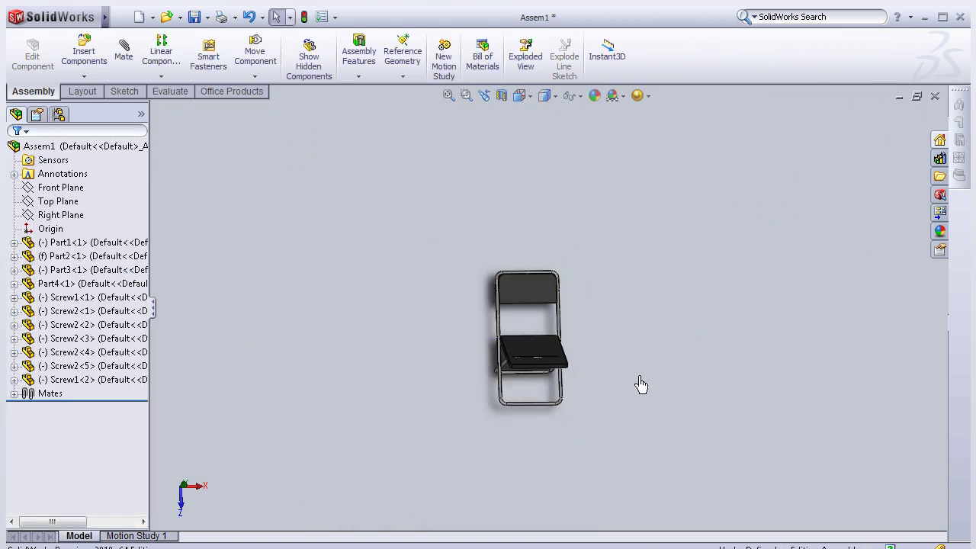
pyautogui.scroll(-2, 518, 374)
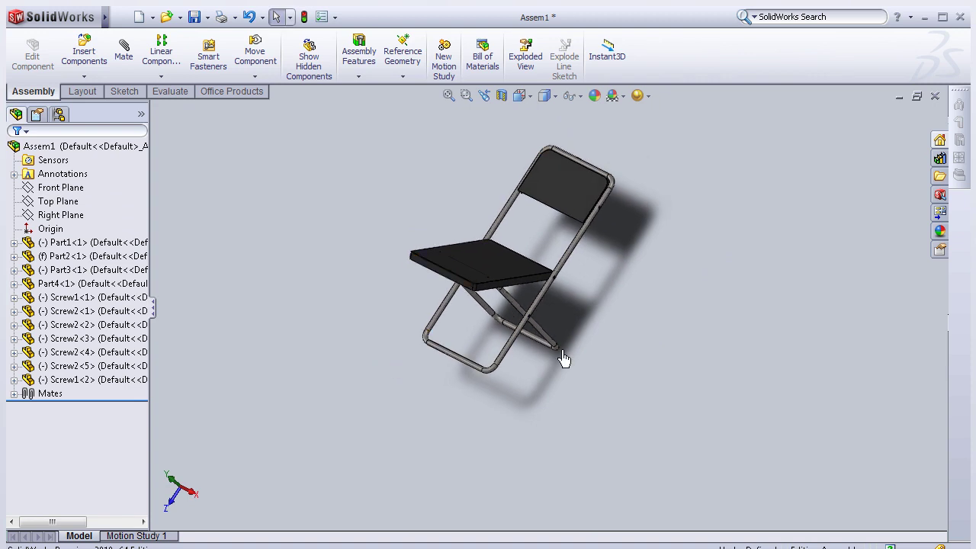
pyautogui.moveTo(541, 363); pyautogui.dragTo(529, 359)
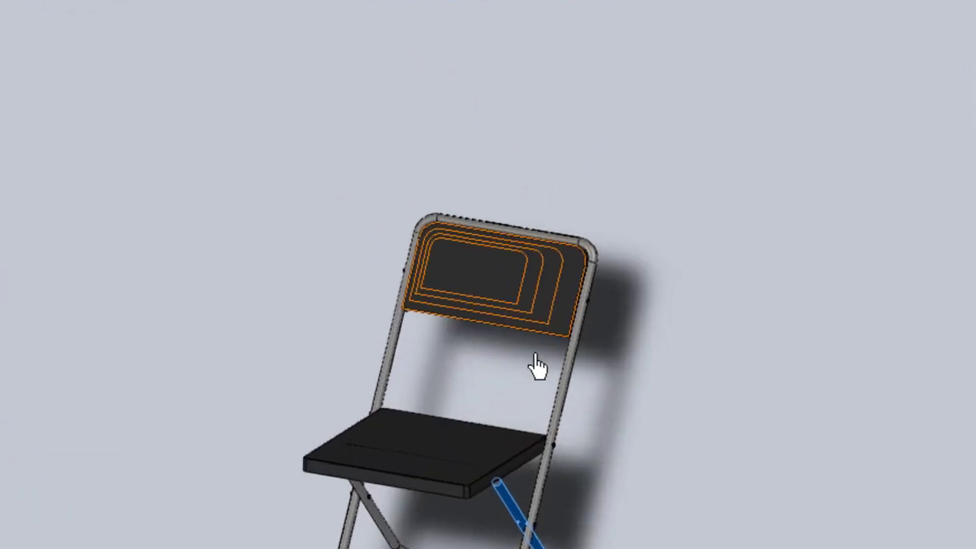
pyautogui.scroll(-2, 452, 221)
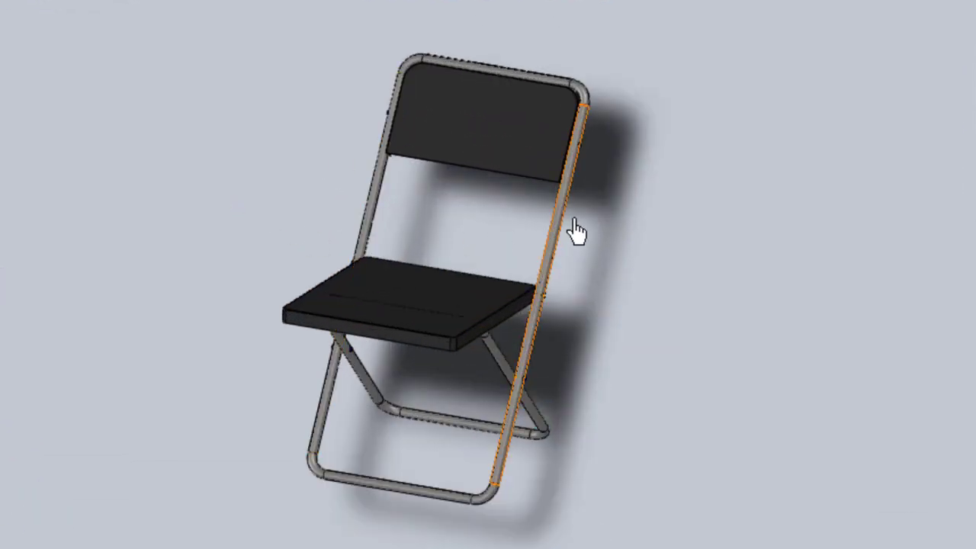